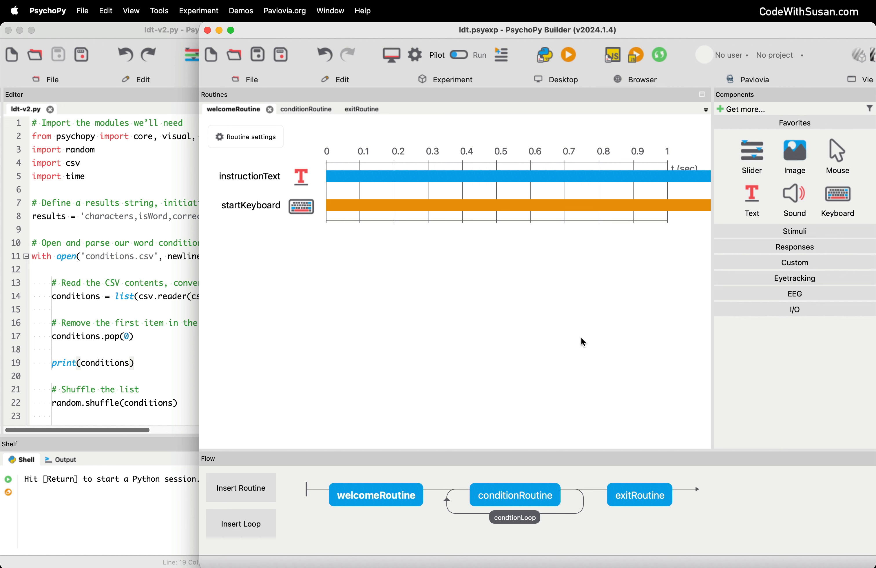
- Pilot the completed ldt experiment with participant 1 and begin the task from its welcome screen
{"action": "left_click", "coordinate": [569, 61]}
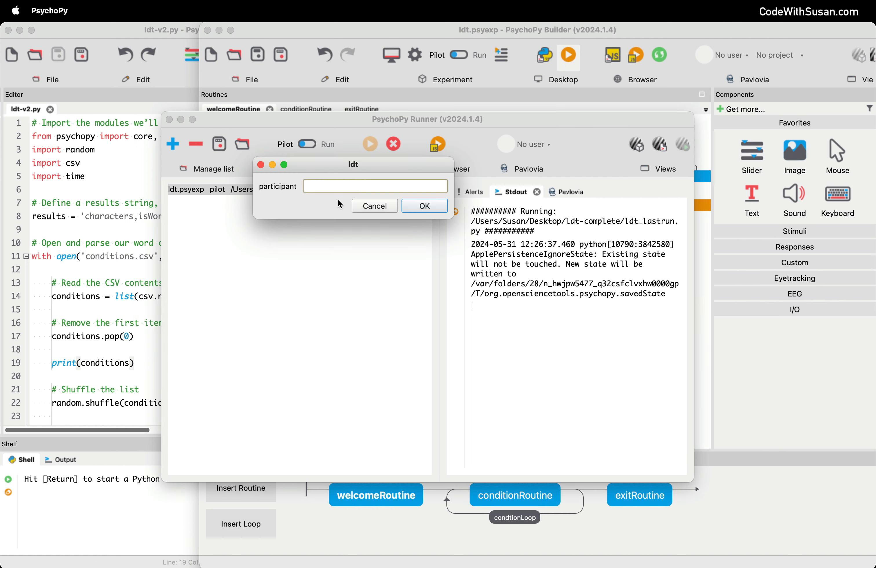
{"action": "type", "text": "1"}
{"action": "left_click", "coordinate": [424, 206]}
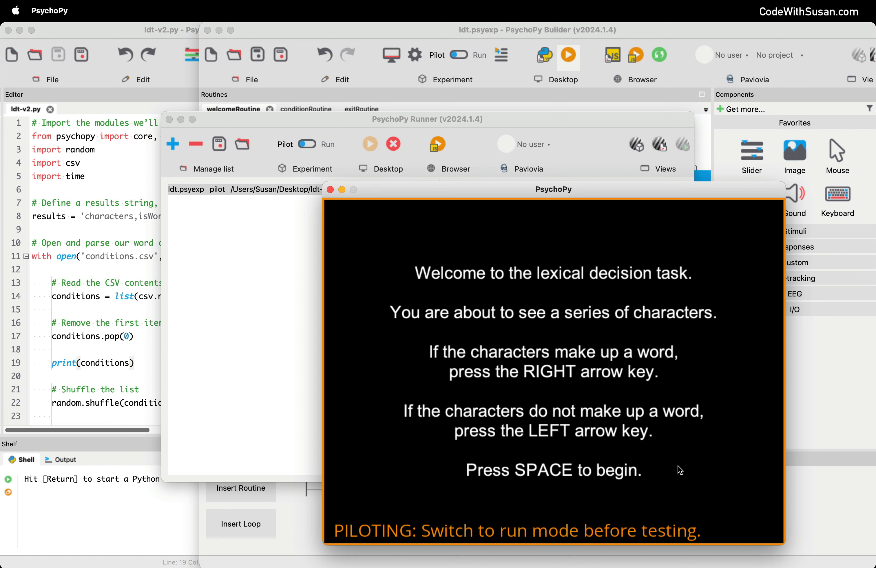
{"action": "key", "text": "space"}
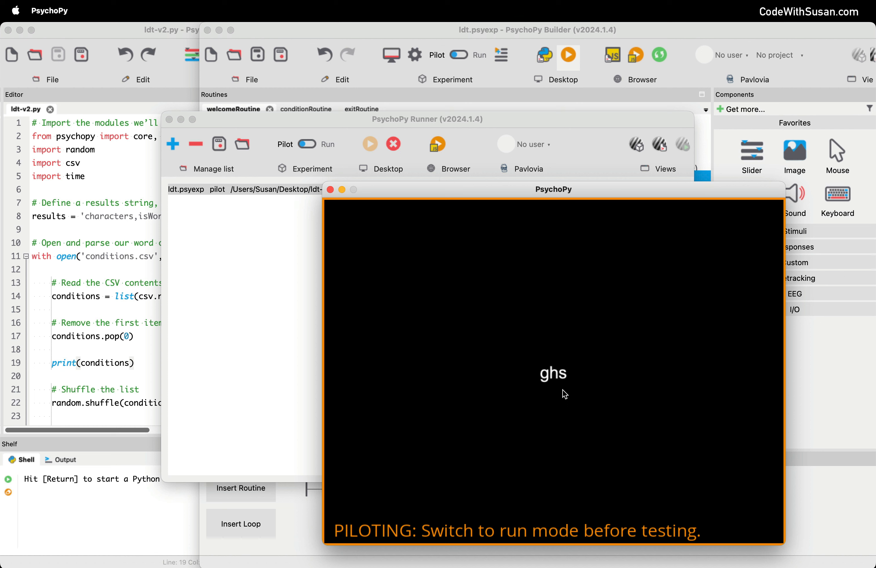
- Answer the six character trials with left, right, right, right, left, left, and exit the experiment
{"action": "key", "text": "Left"}
{"action": "key", "text": "Right"}
{"action": "key", "text": "Right"}
{"action": "key", "text": "Right"}
{"action": "key", "text": "Left"}
{"action": "key", "text": "Left"}
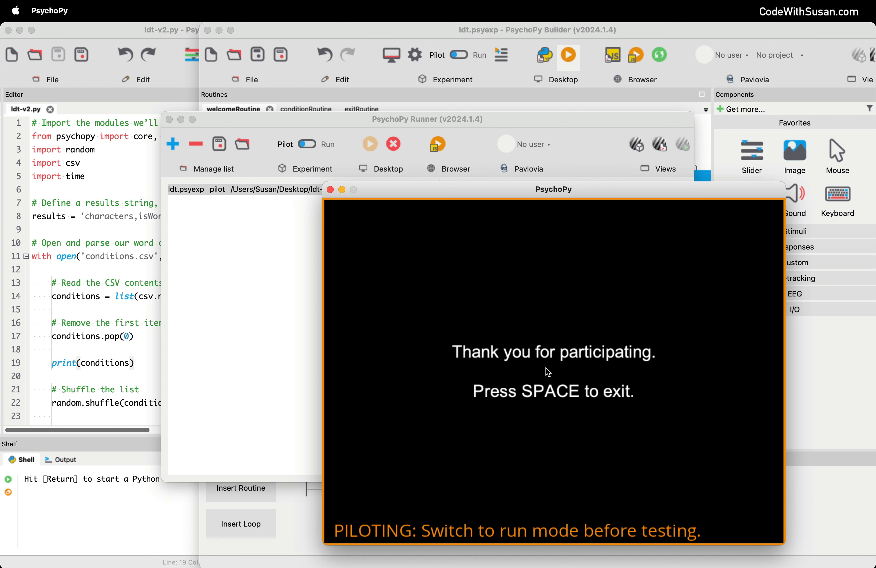
{"action": "key", "text": "space"}
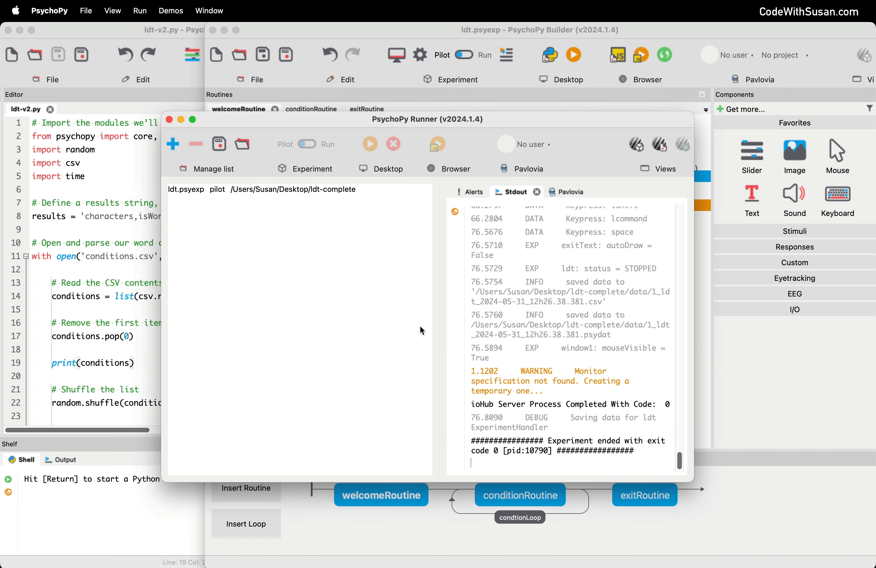
- Return to the Builder window of ldt.psyexp and make it fill the screen
{"action": "left_click", "coordinate": [424, 35]}
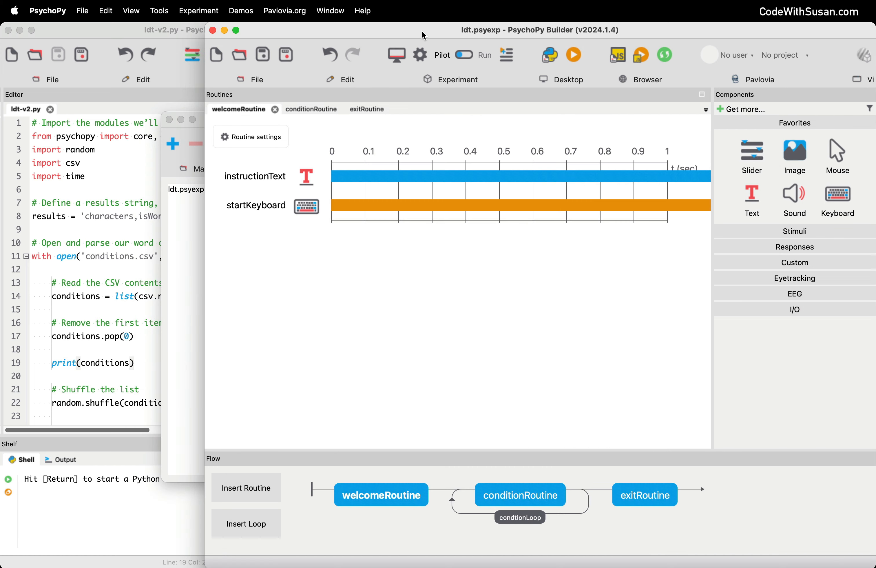
{"action": "mouse_move", "coordinate": [236, 30]}
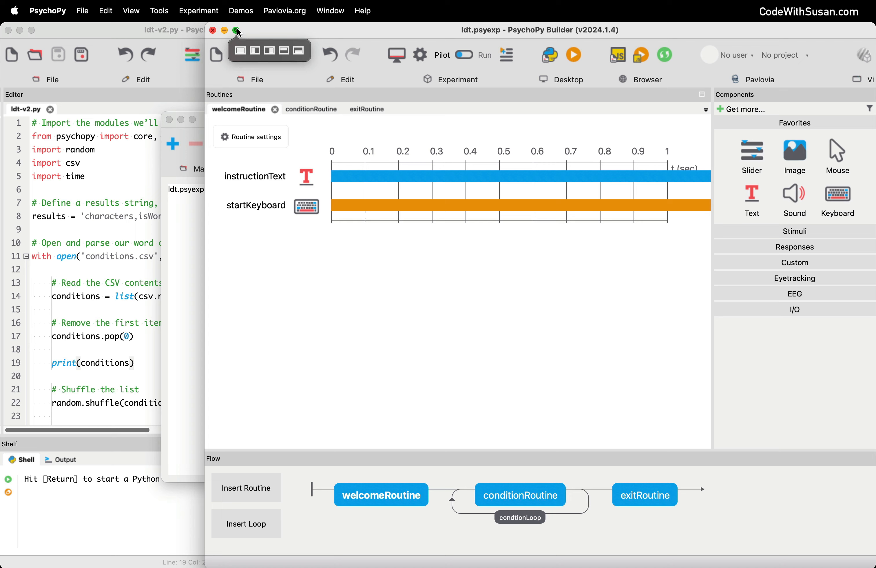
{"action": "left_click", "coordinate": [241, 54]}
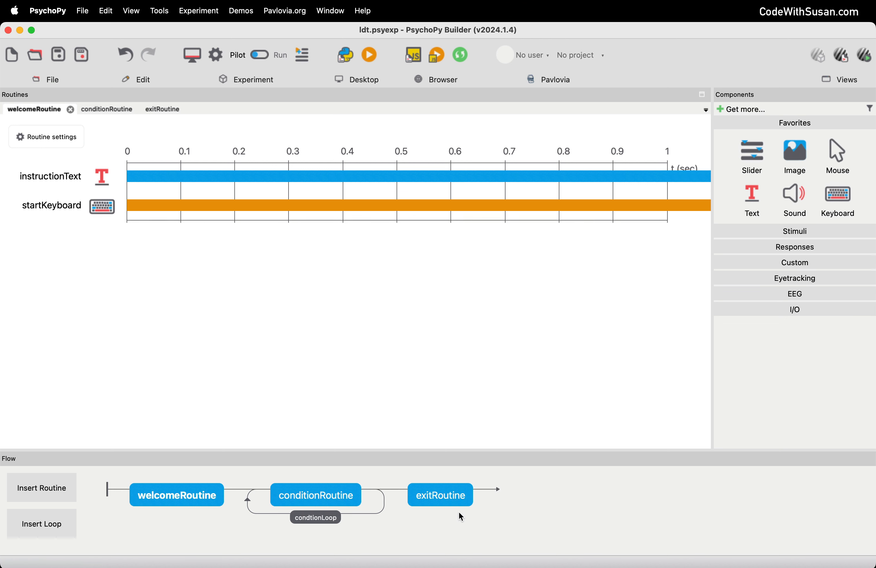
- Examine the instructionText component in welcomeRoutine, including its basic, layout, appearance and formatting properties
{"action": "left_click", "coordinate": [168, 498]}
{"action": "left_click", "coordinate": [156, 307]}
{"action": "left_click", "coordinate": [102, 188]}
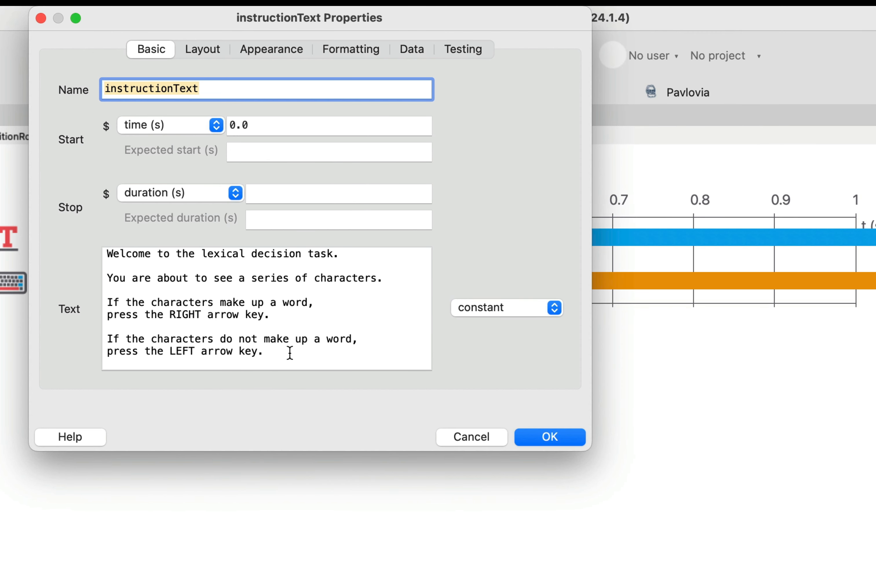
{"action": "left_click_drag", "start_coordinate": [291, 352], "coordinate": [80, 249]}
{"action": "left_click", "coordinate": [151, 259]}
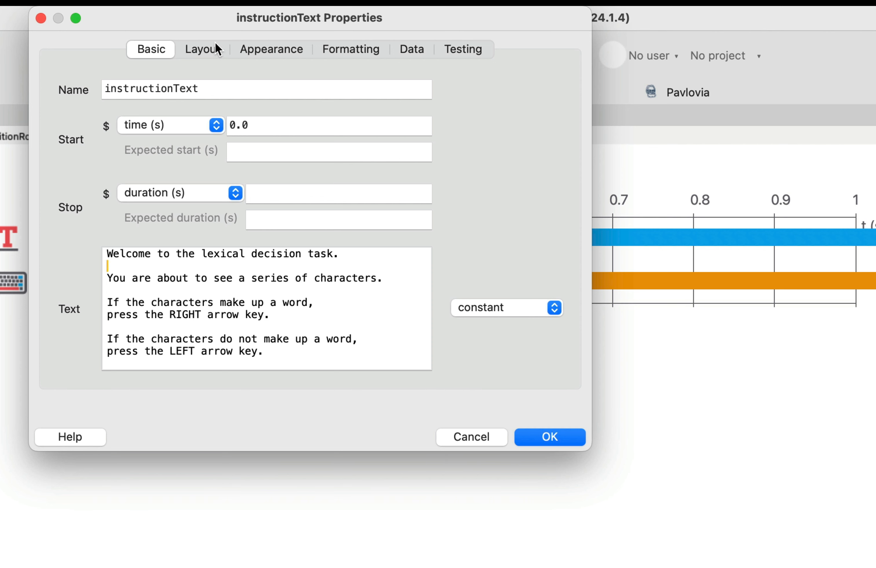
{"action": "left_click", "coordinate": [209, 51]}
{"action": "left_click", "coordinate": [264, 50]}
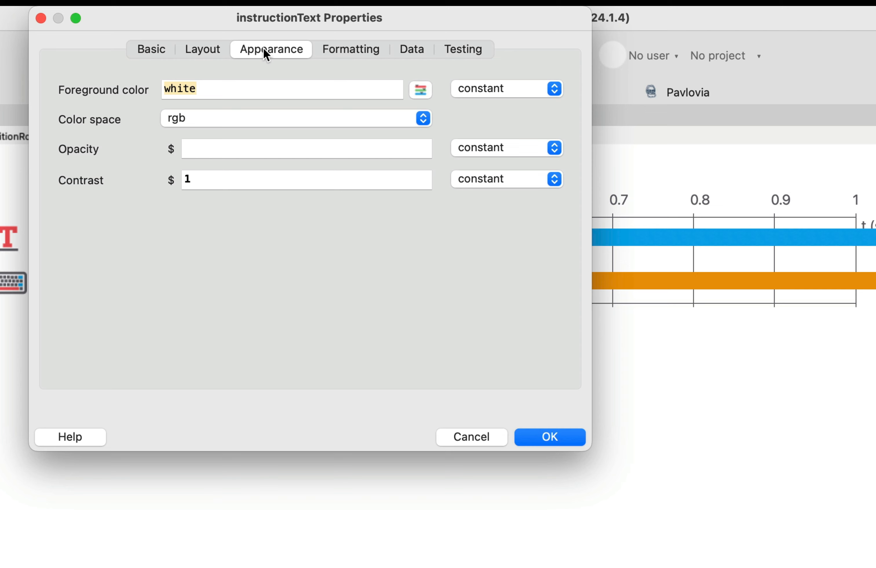
{"action": "left_click", "coordinate": [330, 51]}
{"action": "left_click", "coordinate": [157, 52]}
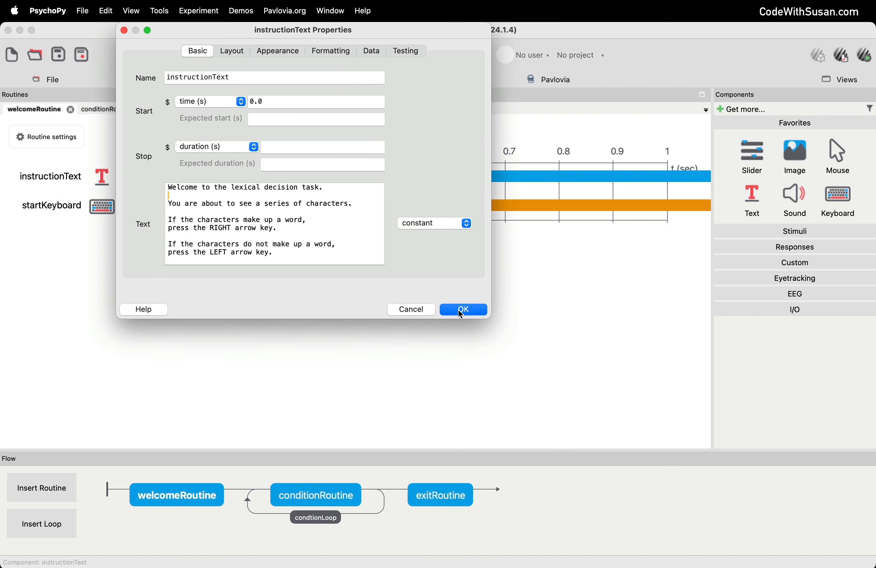
{"action": "left_click", "coordinate": [461, 311]}
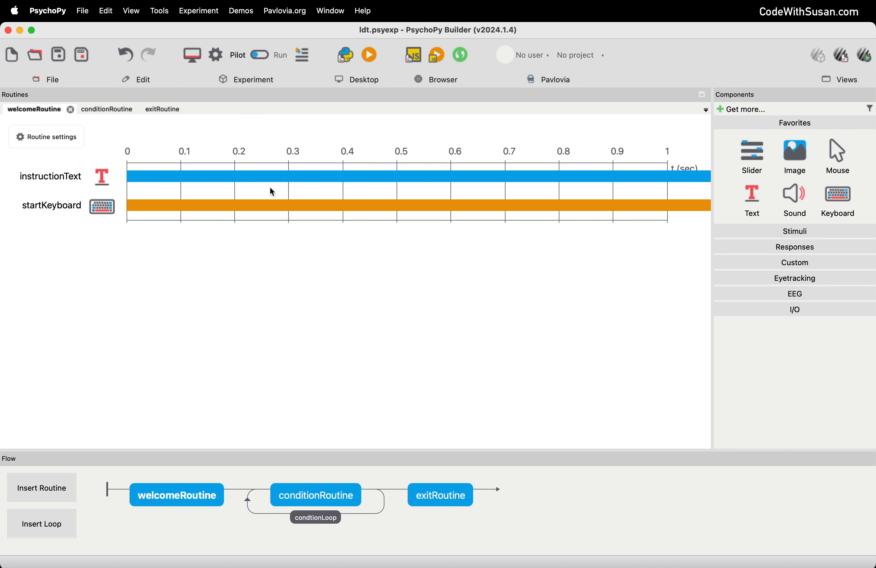
- Start a new experiment and create a folder named ldt-builder on the Desktop as its save location
{"action": "left_click", "coordinate": [12, 55]}
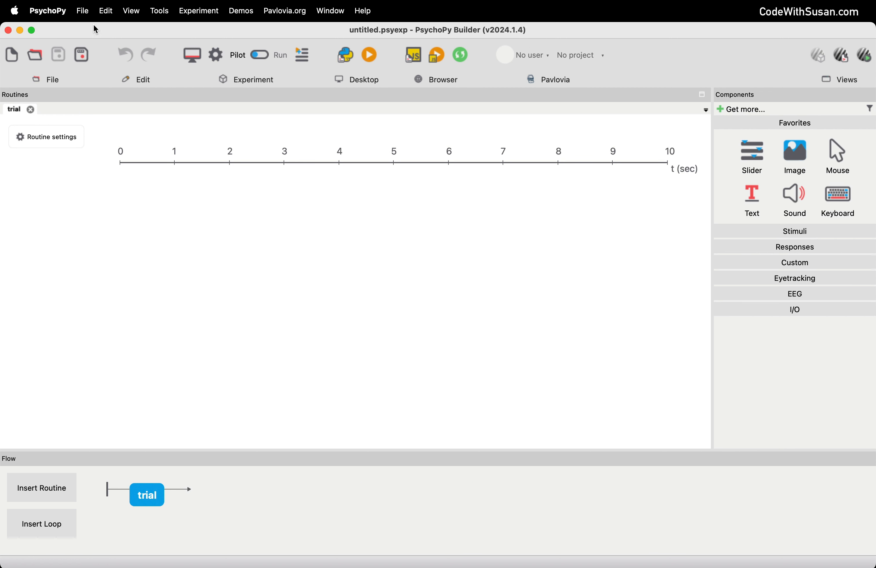
{"action": "left_click", "coordinate": [83, 11]}
{"action": "left_click", "coordinate": [109, 86]}
{"action": "left_click", "coordinate": [261, 170]}
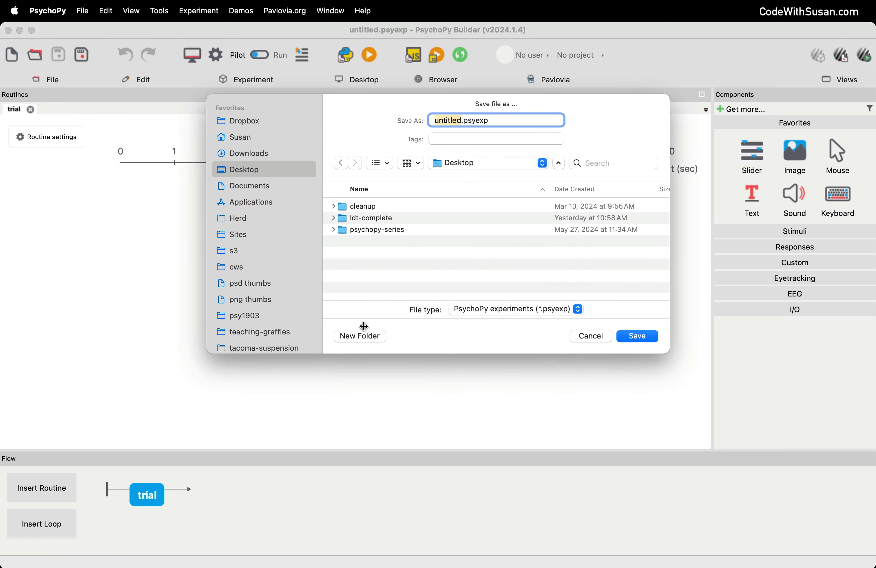
{"action": "left_click", "coordinate": [360, 336]}
{"action": "key", "text": "BackSpace"}
{"action": "type", "text": "ldt-builder"}
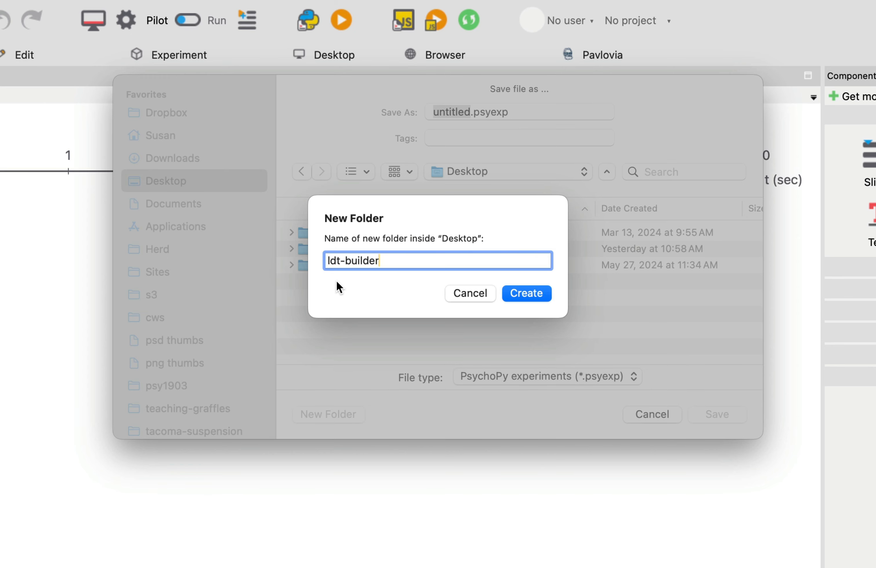
{"action": "left_click", "coordinate": [513, 292]}
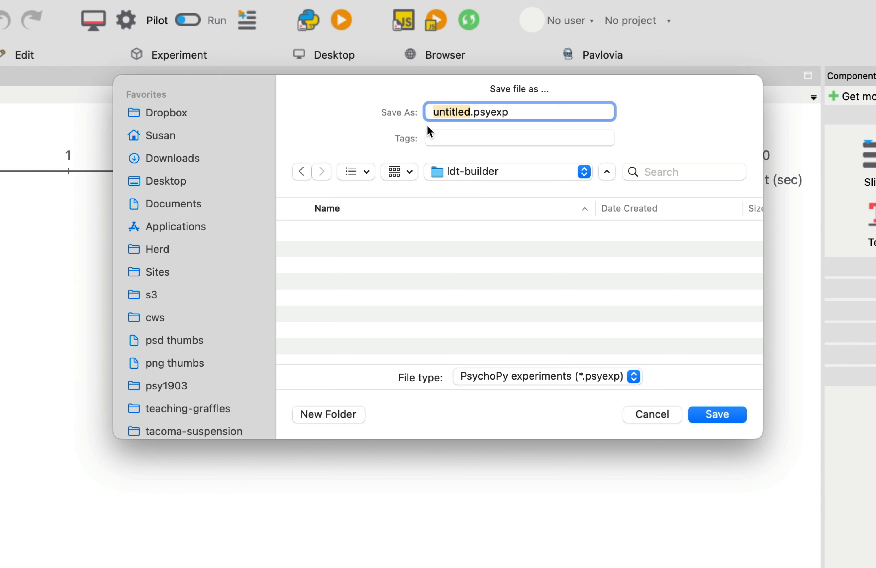
- Save the new experiment as ldt.psyexp in the ldt-builder folder
{"action": "type", "text": "ldt"}
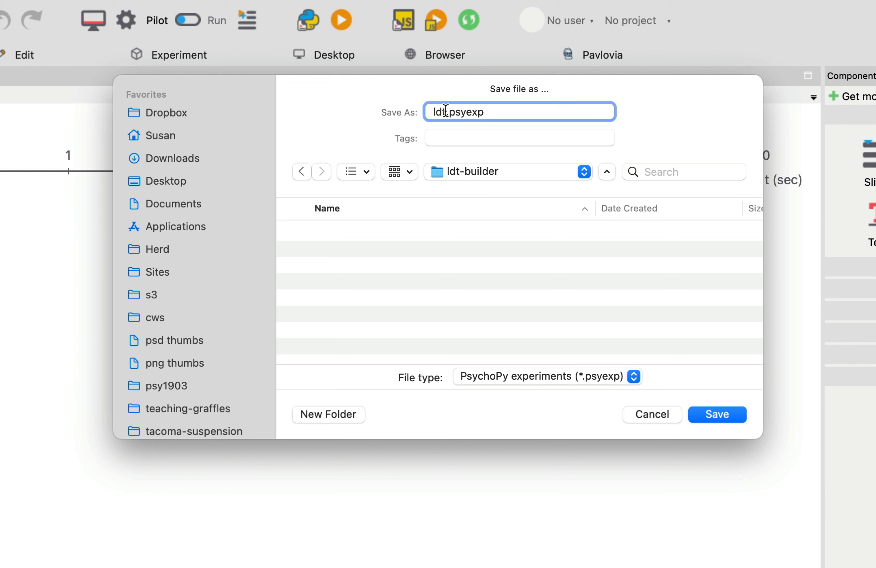
{"action": "left_click_drag", "start_coordinate": [448, 110], "coordinate": [509, 110]}
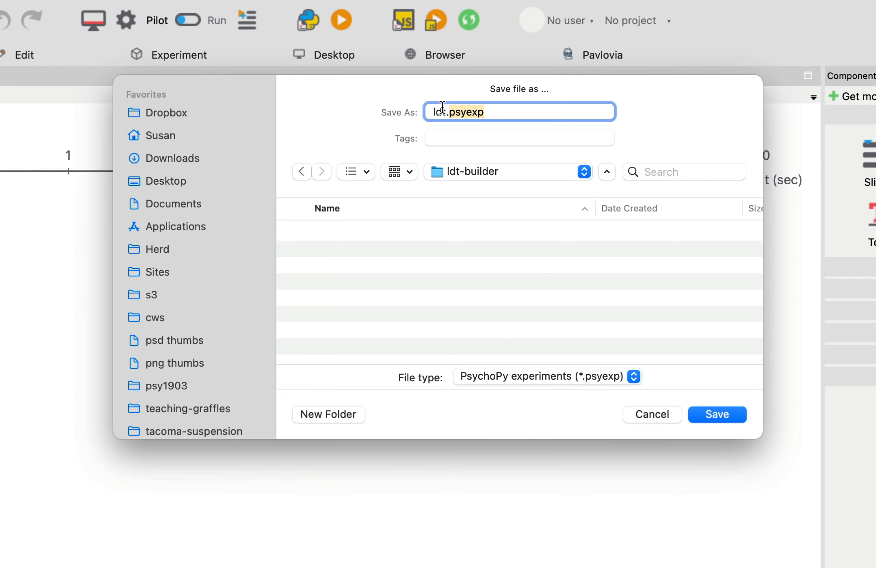
{"action": "left_click", "coordinate": [486, 112]}
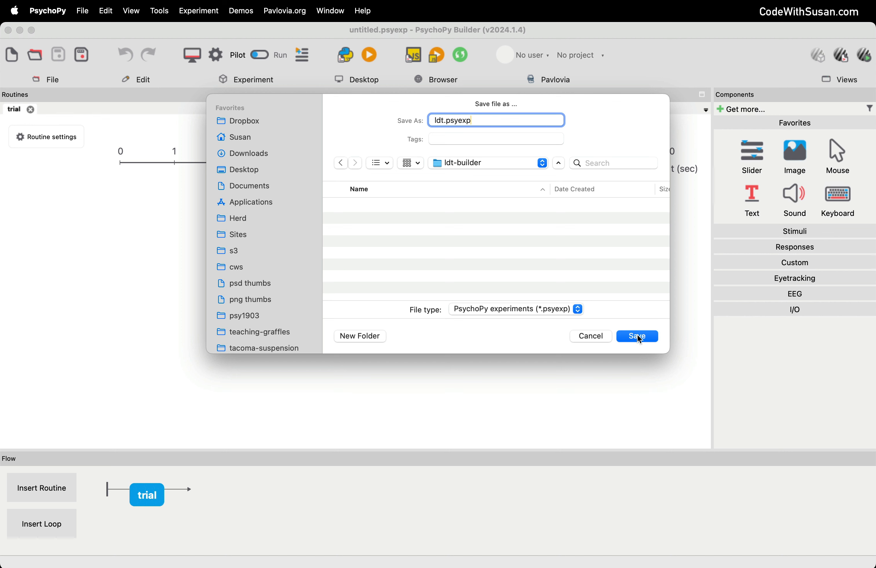
{"action": "left_click", "coordinate": [638, 336]}
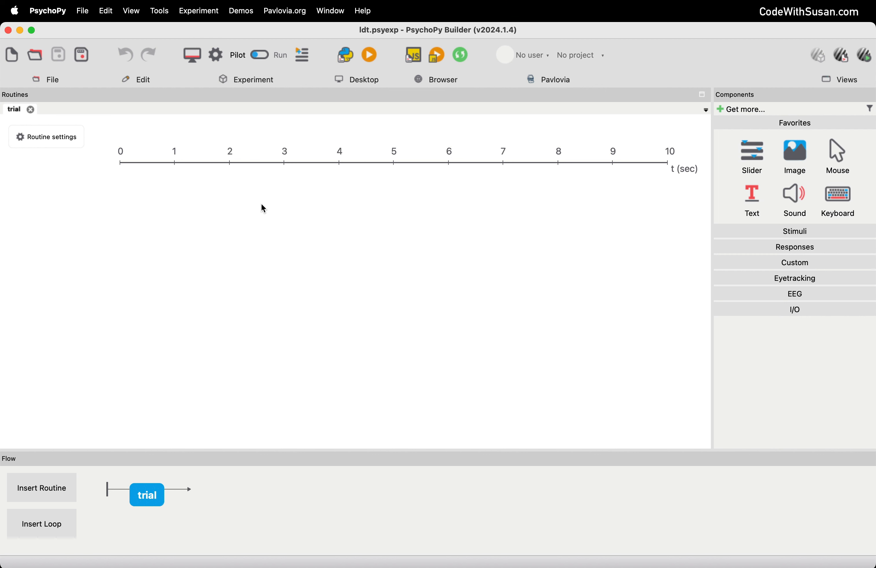
- Switch to Chrome and examine the conditions.csv data and its header row in the Setup section of the PsychoPy notes
{"action": "key", "text": "super+Tab"}
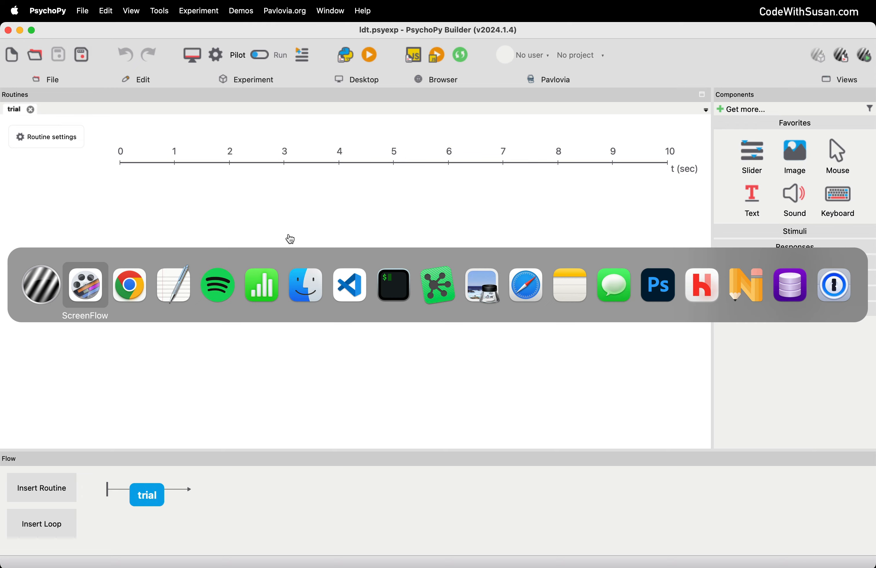
{"action": "key", "text": "super+Tab"}
{"action": "scroll", "coordinate": [146, 315], "scroll_direction": "down", "scroll_amount": 5}
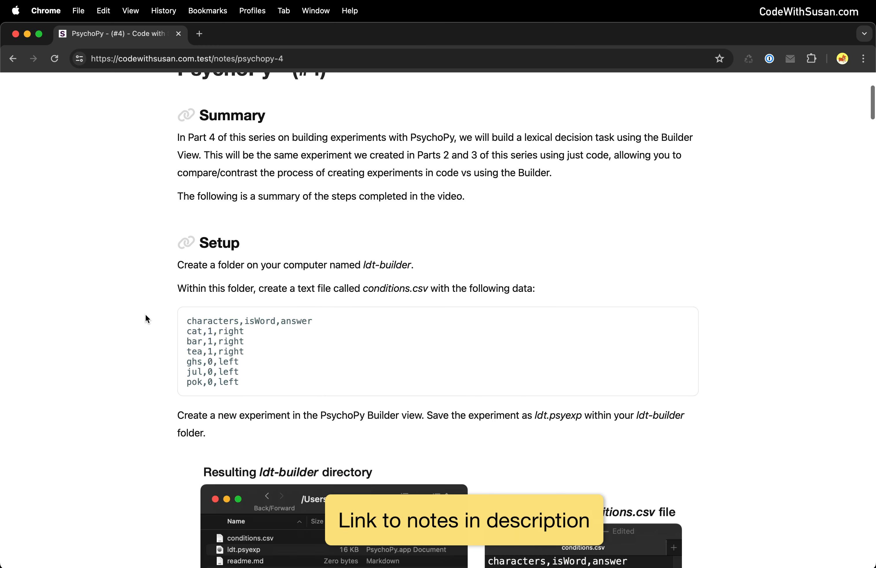
{"action": "scroll", "coordinate": [234, 236], "scroll_direction": "down", "scroll_amount": 3}
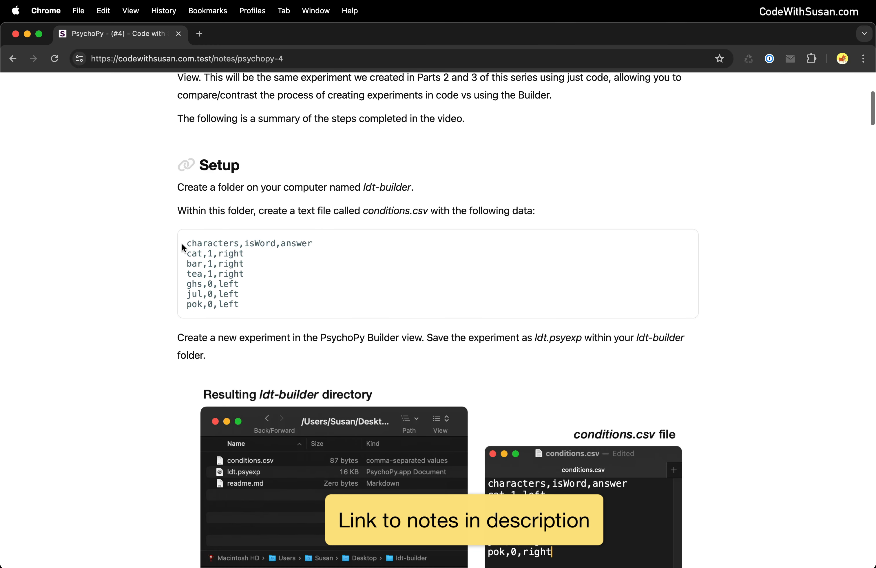
{"action": "left_click_drag", "start_coordinate": [185, 242], "coordinate": [246, 301]}
{"action": "left_click", "coordinate": [246, 302]}
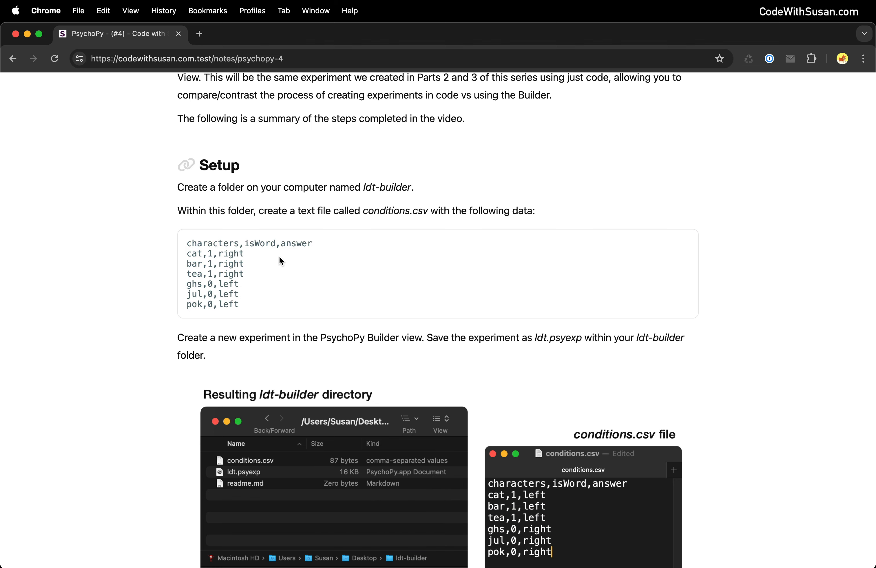
{"action": "left_click_drag", "start_coordinate": [187, 243], "coordinate": [257, 244]}
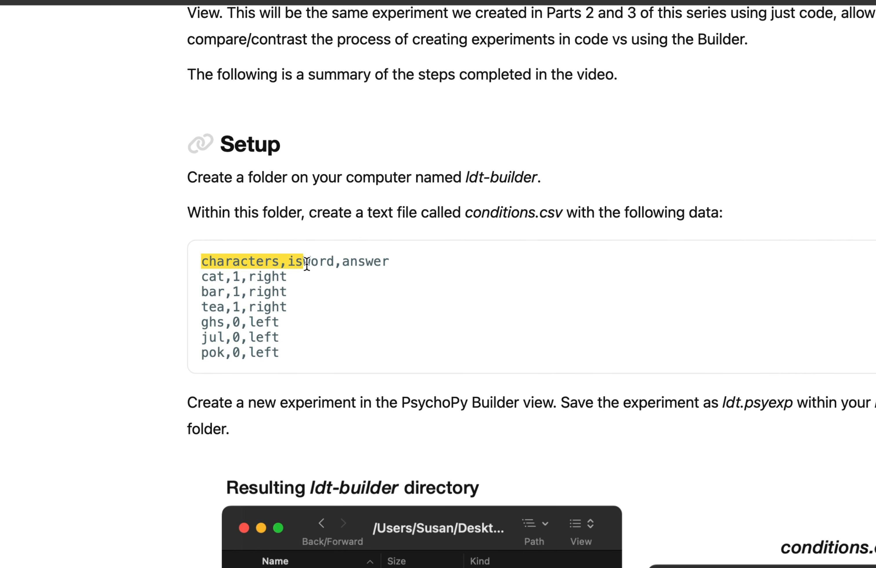
{"action": "left_click_drag", "start_coordinate": [307, 264], "coordinate": [392, 258]}
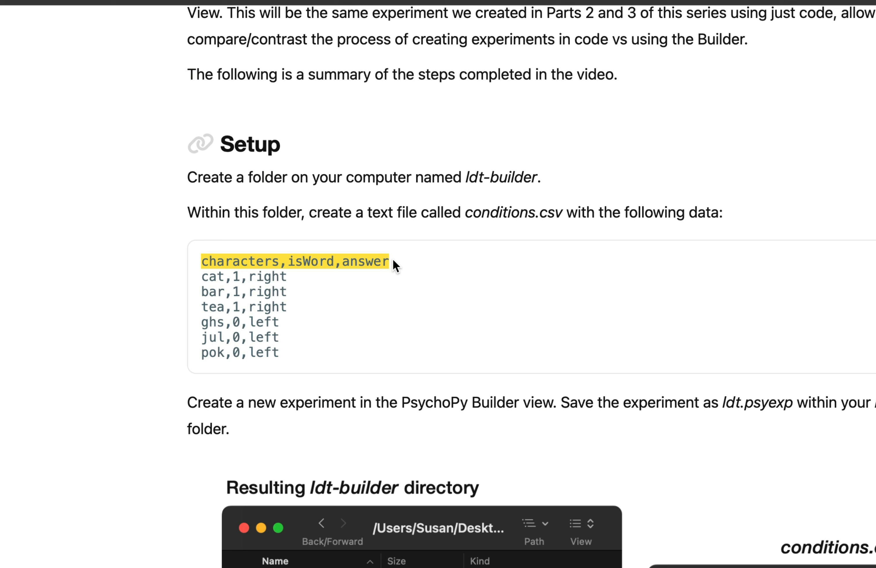
{"action": "left_click", "coordinate": [393, 260]}
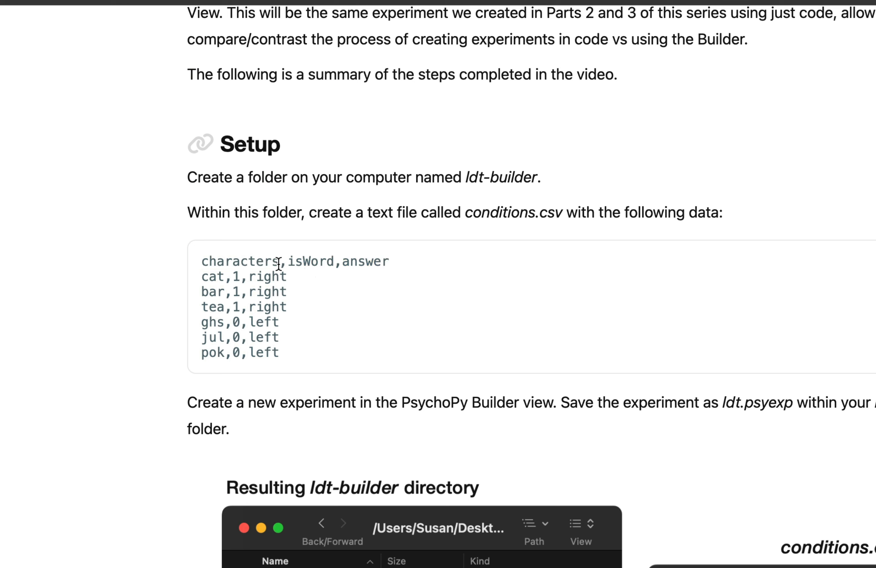
- Examine the characters, isWord and answer column names and the matching values in the cat row
{"action": "left_click_drag", "start_coordinate": [282, 260], "coordinate": [190, 258]}
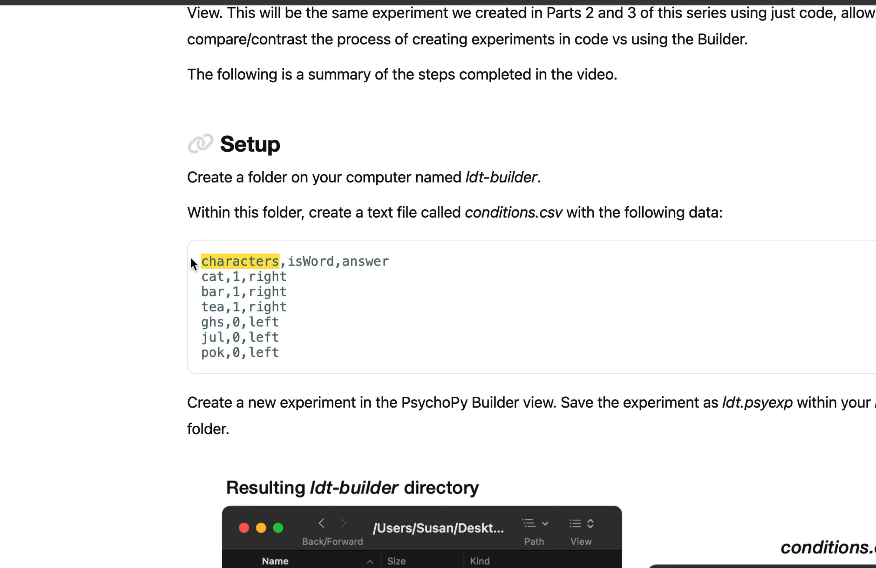
{"action": "left_click", "coordinate": [293, 261]}
{"action": "left_click_drag", "start_coordinate": [293, 261], "coordinate": [334, 262]}
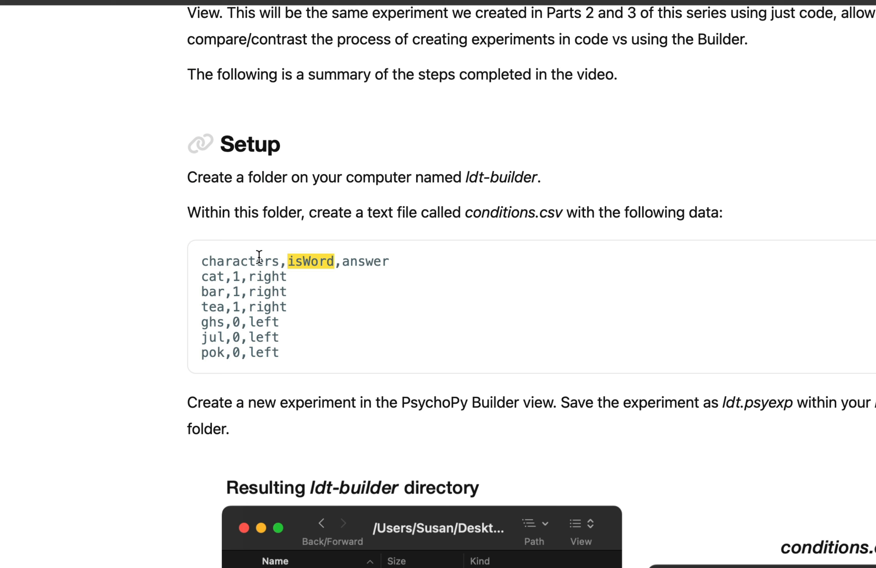
{"action": "left_click_drag", "start_coordinate": [343, 261], "coordinate": [400, 261]}
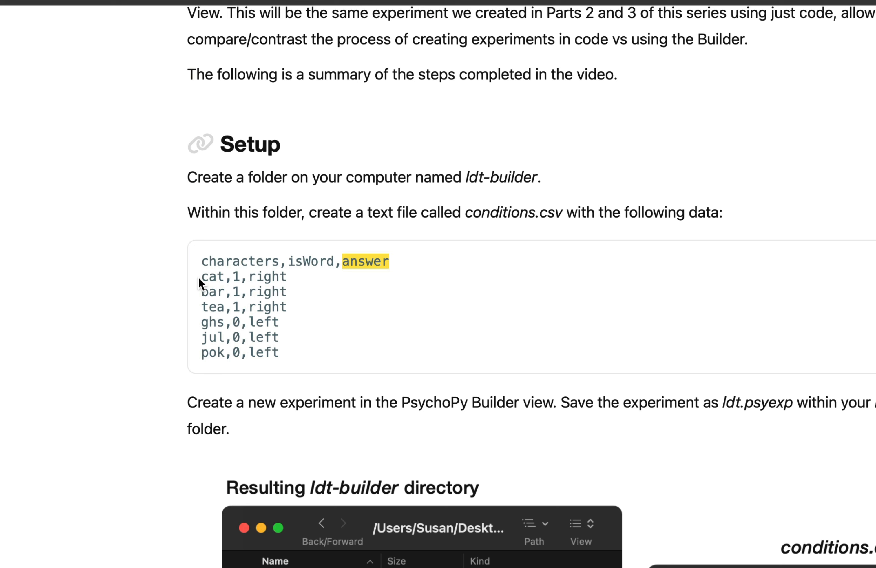
{"action": "left_click_drag", "start_coordinate": [199, 277], "coordinate": [289, 278]}
{"action": "left_click", "coordinate": [204, 287]}
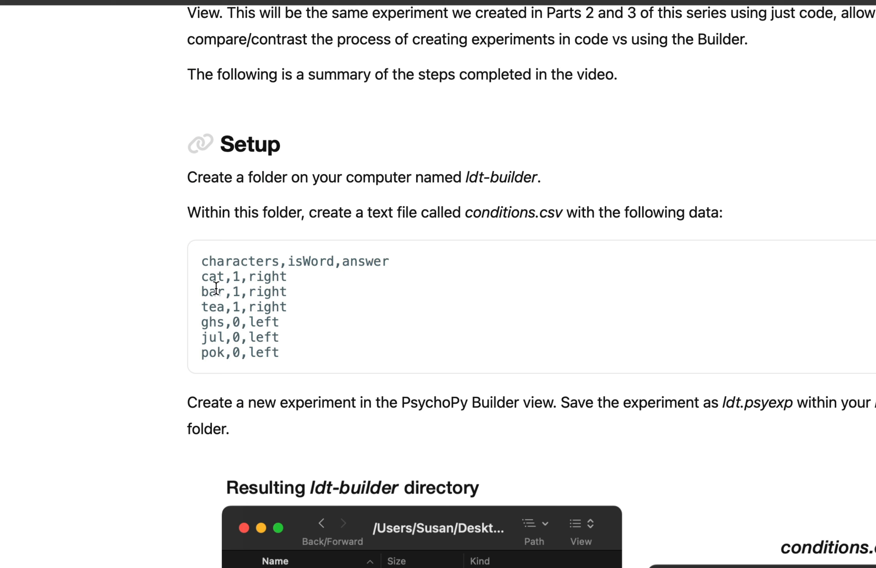
{"action": "left_click_drag", "start_coordinate": [232, 277], "coordinate": [241, 276]}
{"action": "left_click_drag", "start_coordinate": [248, 277], "coordinate": [287, 276]}
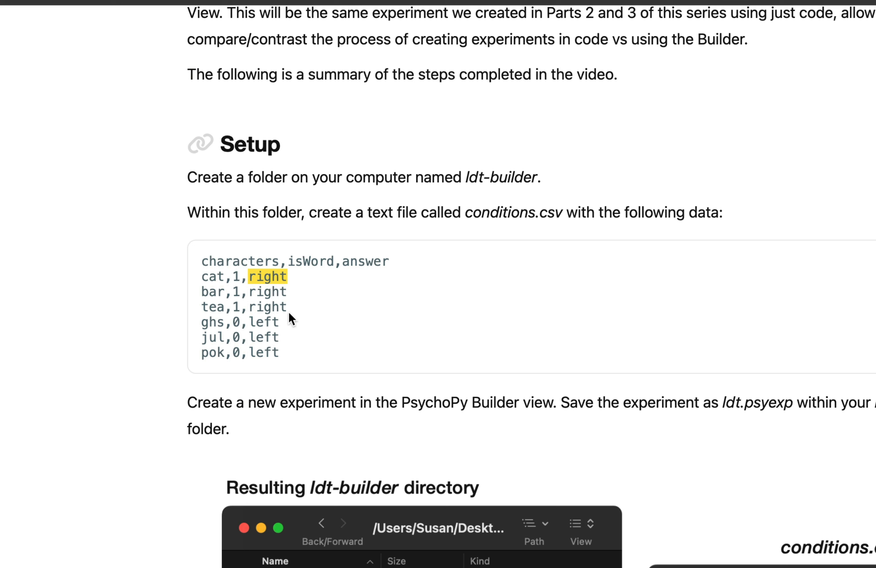
- Compare the word rows cat, bar and tea with the non-word rows ghs, jul and pok
{"action": "left_click_drag", "start_coordinate": [288, 311], "coordinate": [197, 278]}
{"action": "left_click", "coordinate": [326, 286]}
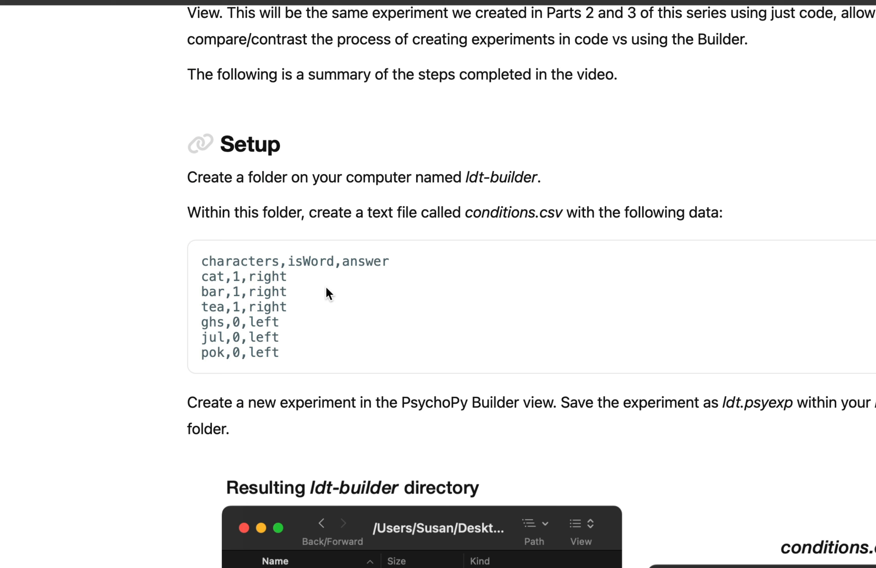
{"action": "left_click_drag", "start_coordinate": [201, 322], "coordinate": [293, 356]}
{"action": "left_click", "coordinate": [291, 351]}
{"action": "left_click_drag", "start_coordinate": [248, 320], "coordinate": [283, 324]}
{"action": "left_click", "coordinate": [282, 322]}
- Copy the six-row conditions data with its header from the notes into a new TextEdit document
{"action": "left_click_drag", "start_coordinate": [201, 262], "coordinate": [288, 350]}
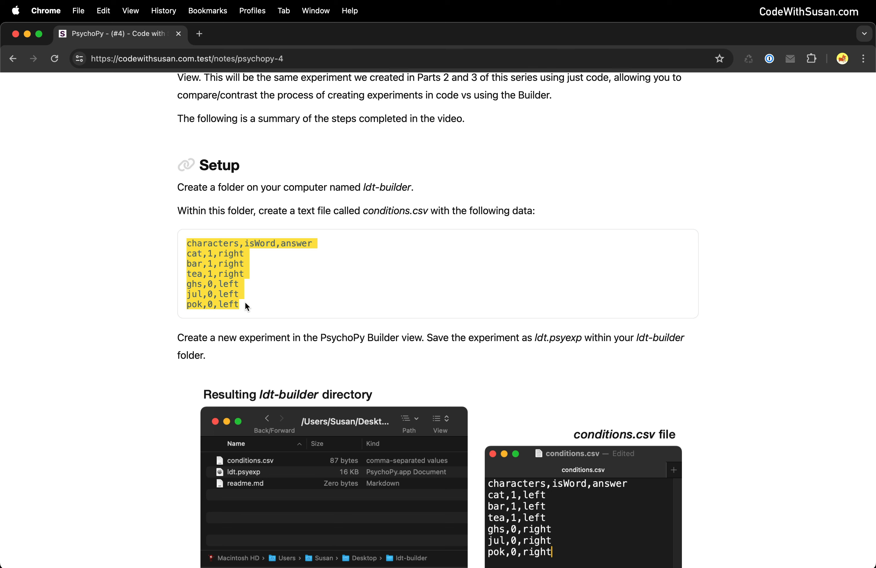
{"action": "left_click", "coordinate": [185, 241]}
{"action": "left_click_drag", "start_coordinate": [199, 253], "coordinate": [261, 316]}
{"action": "key", "text": "super+c"}
{"action": "key", "text": "super+Tab"}
{"action": "left_click", "coordinate": [180, 294]}
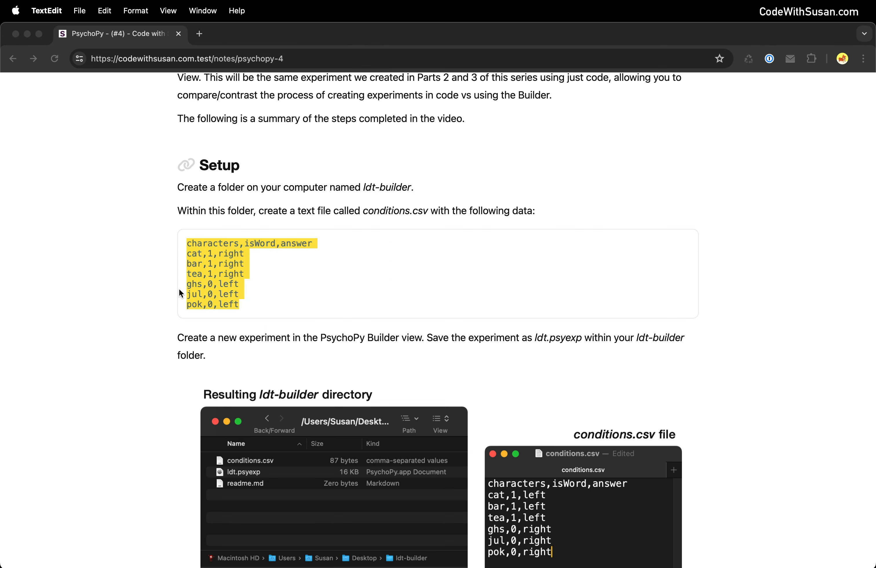
{"action": "key", "text": "super+n"}
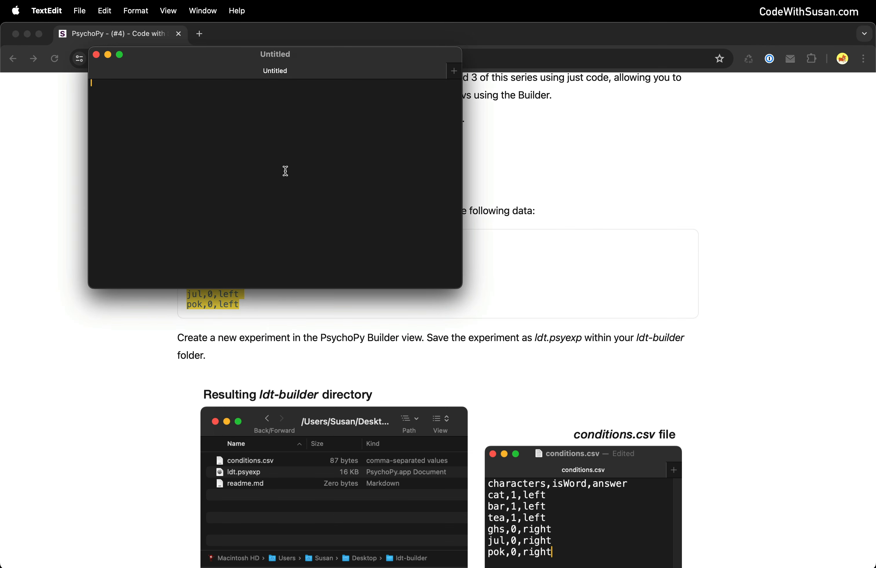
{"action": "key", "text": "super+v"}
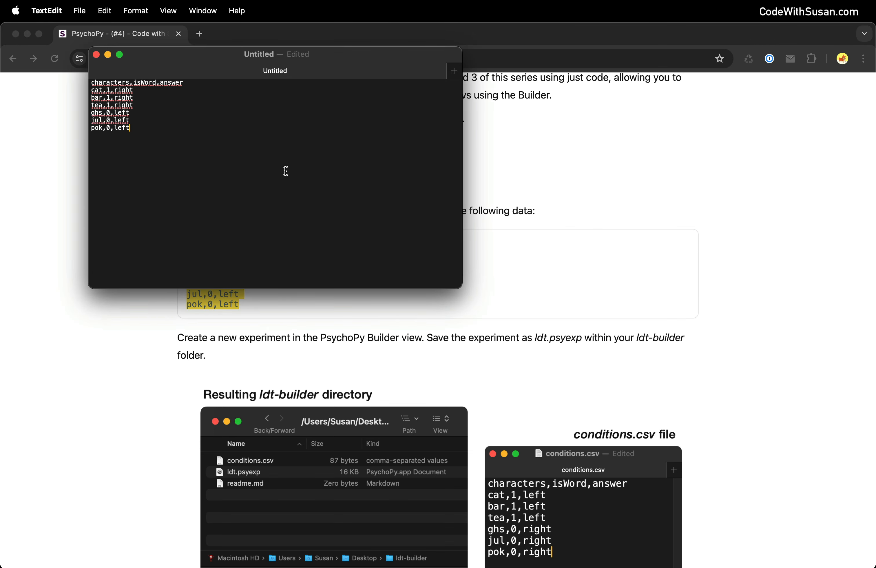
- Save the TextEdit document as conditions.csv in the ldt-builder folder on the Desktop
{"action": "key", "text": "super+s"}
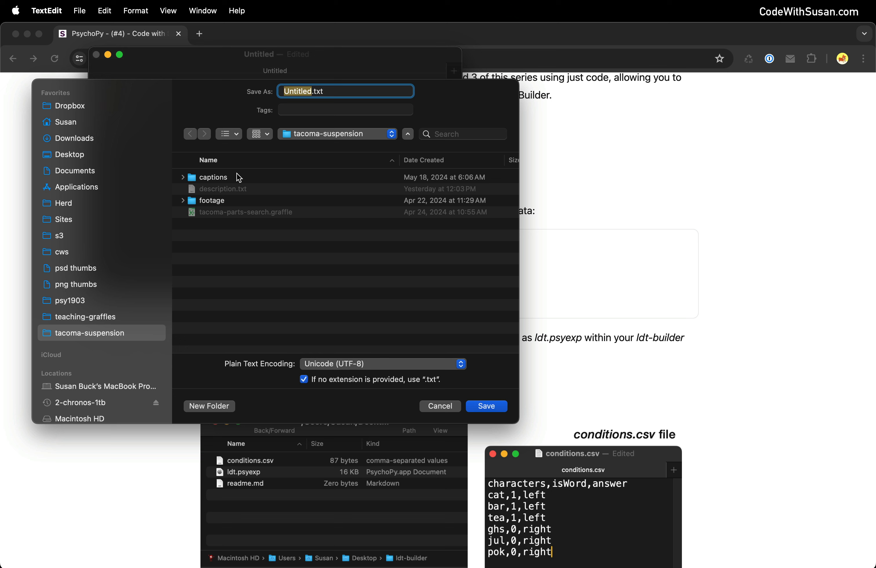
{"action": "left_click", "coordinate": [95, 153]}
{"action": "double_click", "coordinate": [207, 190]}
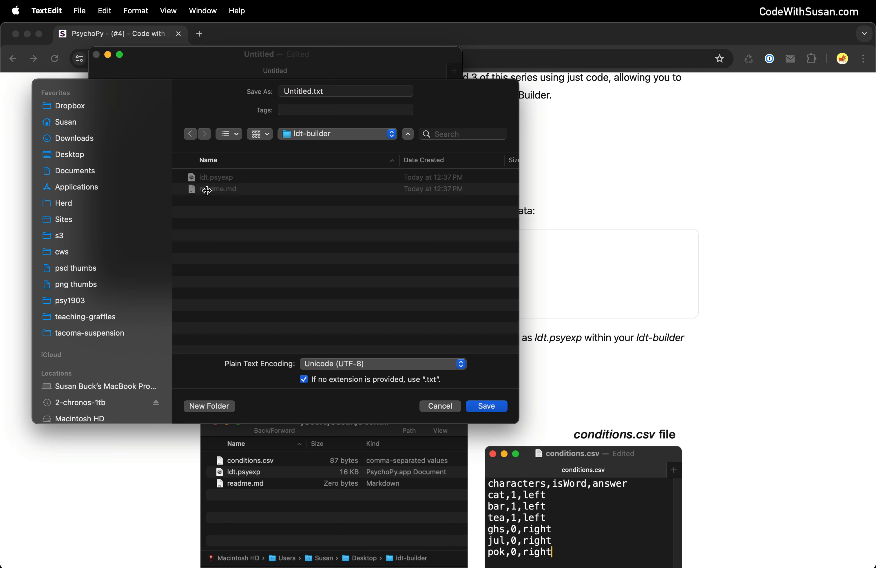
{"action": "left_click_drag", "start_coordinate": [329, 93], "coordinate": [231, 87]}
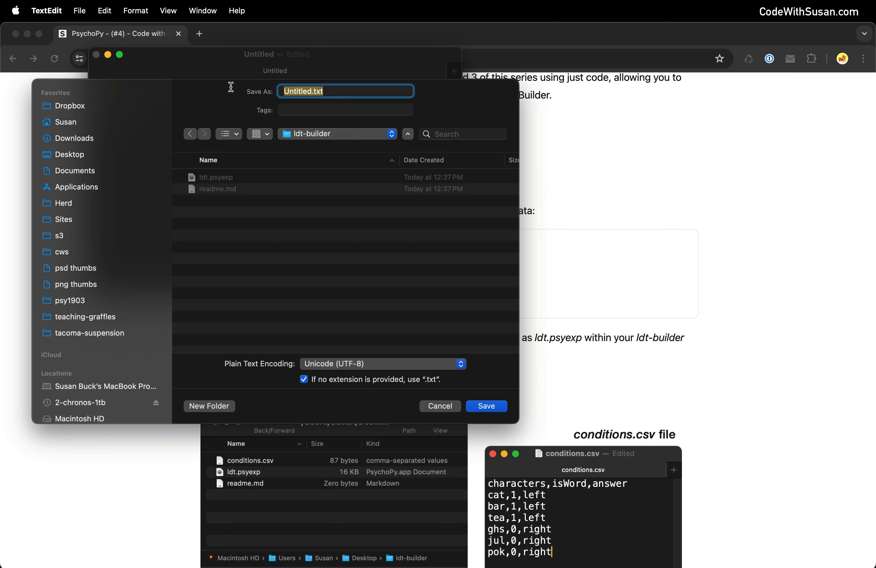
{"action": "type", "text": "conditions.csv"}
{"action": "left_click", "coordinate": [483, 407]}
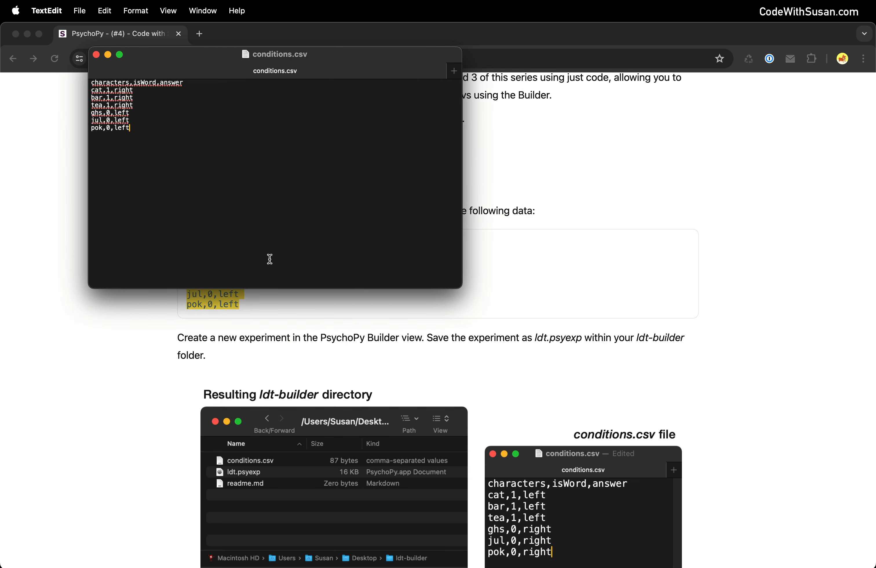
- Switch to PsychoPy Builder and enter welcomeRoutine as the new name for the trial routine
{"action": "key", "text": "super+Tab"}
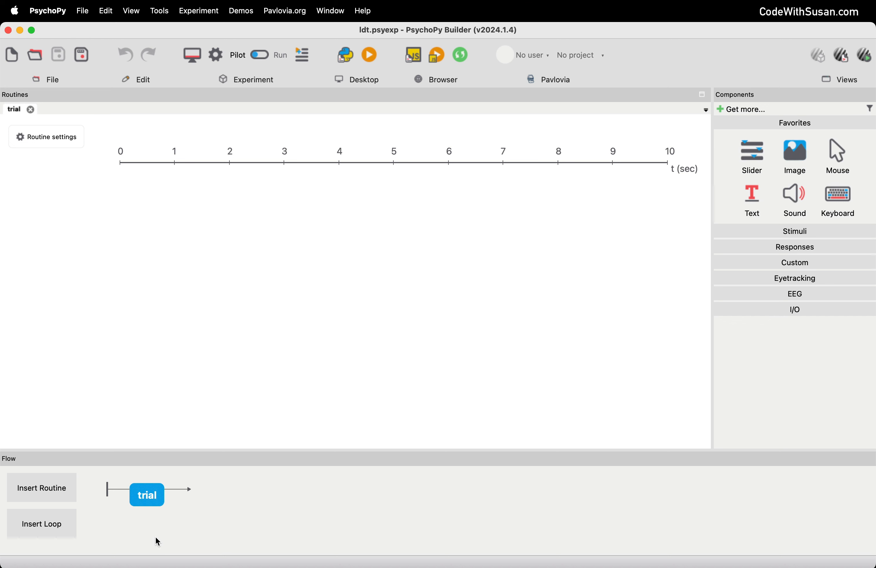
{"action": "right_click", "coordinate": [149, 507]}
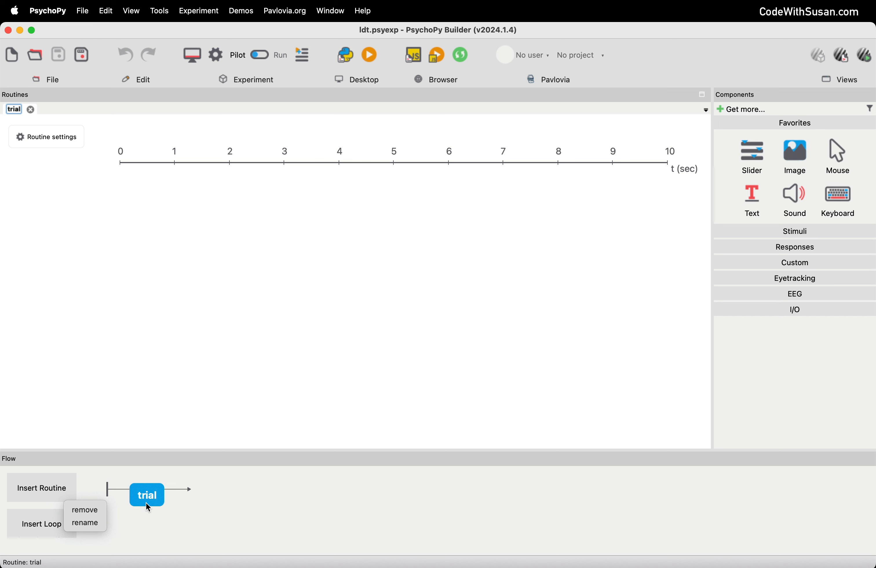
{"action": "left_click", "coordinate": [95, 526]}
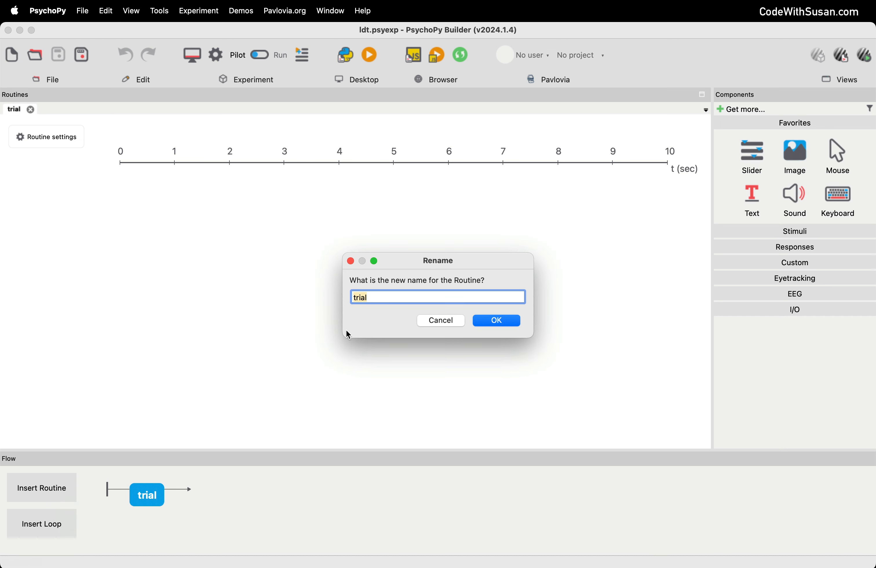
{"action": "type", "text": "welcomeRoutine"}
- Examine the descriptive welcome part and the Routine suffix of the new routine name
{"action": "left_click_drag", "start_coordinate": [415, 297], "coordinate": [323, 295]}
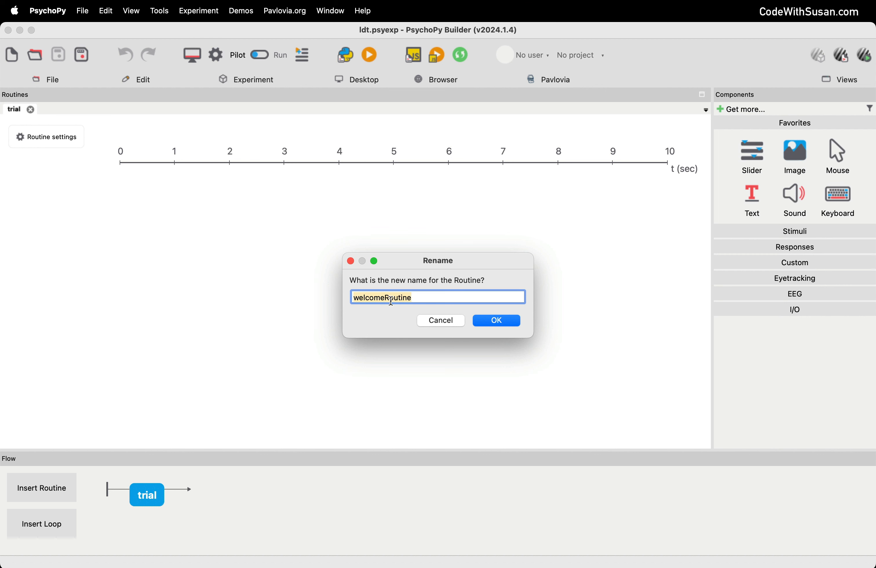
{"action": "left_click_drag", "start_coordinate": [386, 297], "coordinate": [320, 303]}
{"action": "left_click", "coordinate": [385, 299]}
{"action": "left_click_drag", "start_coordinate": [385, 298], "coordinate": [426, 299]}
{"action": "left_click", "coordinate": [369, 298]}
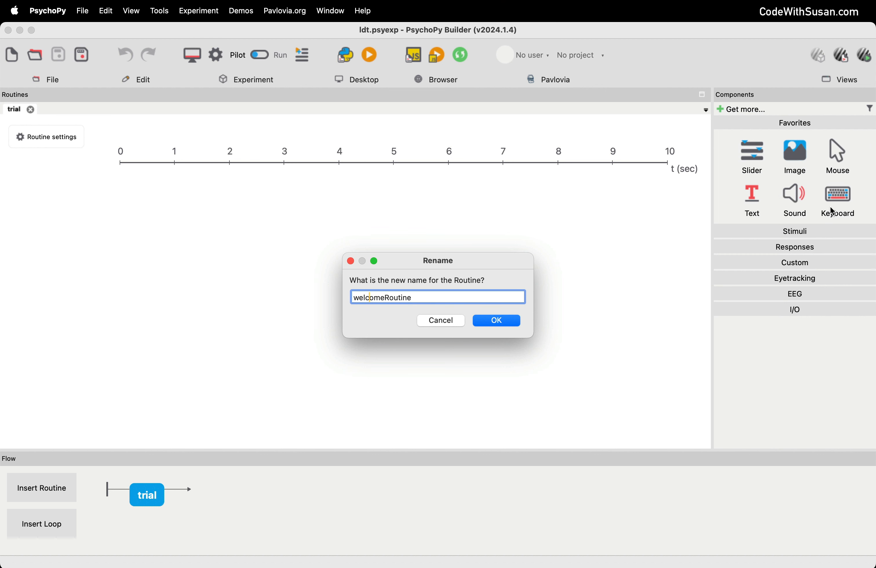
{"action": "left_click_drag", "start_coordinate": [383, 297], "coordinate": [426, 298]}
{"action": "left_click", "coordinate": [427, 298]}
{"action": "left_click_drag", "start_coordinate": [386, 298], "coordinate": [333, 299]}
{"action": "double_click", "coordinate": [394, 298]}
{"action": "left_click", "coordinate": [428, 295]}
{"action": "left_click_drag", "start_coordinate": [384, 297], "coordinate": [340, 297]}
- Re-enter the Routine suffix so the name reads welcomeRoutine and apply the rename
{"action": "key", "text": "BackSpace"}
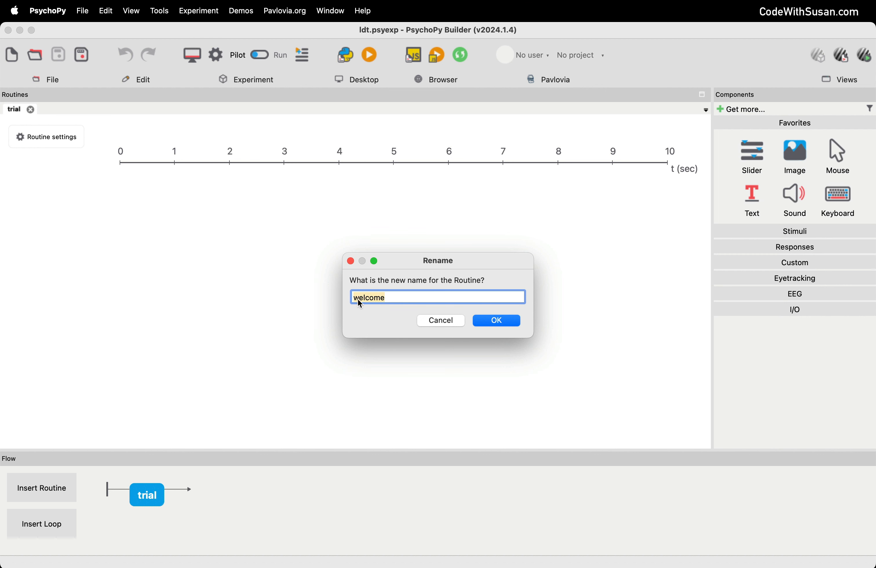
{"action": "left_click", "coordinate": [378, 301]}
{"action": "left_click", "coordinate": [397, 296]}
{"action": "type", "text": "Routine"}
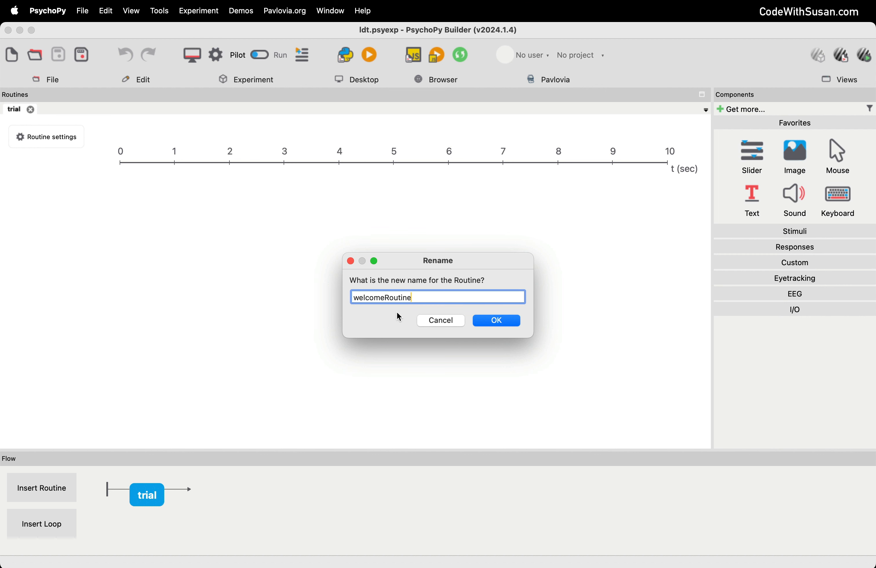
{"action": "left_click_drag", "start_coordinate": [383, 297], "coordinate": [415, 297]}
{"action": "left_click", "coordinate": [383, 297]}
{"action": "left_click_drag", "start_coordinate": [384, 297], "coordinate": [427, 296]}
{"action": "key", "text": "BackSpace"}
{"action": "type", "text": "Routine"}
{"action": "left_click", "coordinate": [498, 322]}
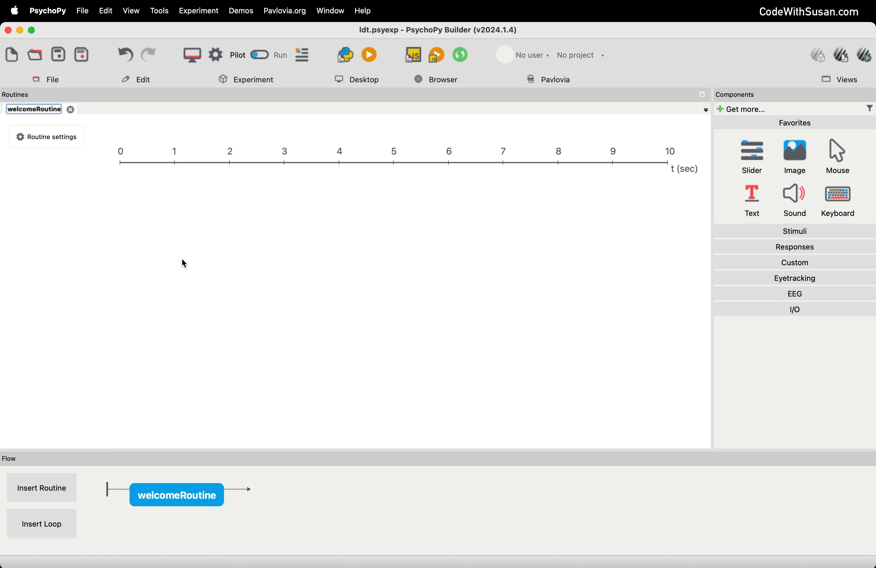
- Add a Text component to welcomeRoutine and name it instructionText
{"action": "left_click", "coordinate": [110, 202]}
{"action": "left_click", "coordinate": [752, 201]}
{"action": "type", "text": "instructio"}
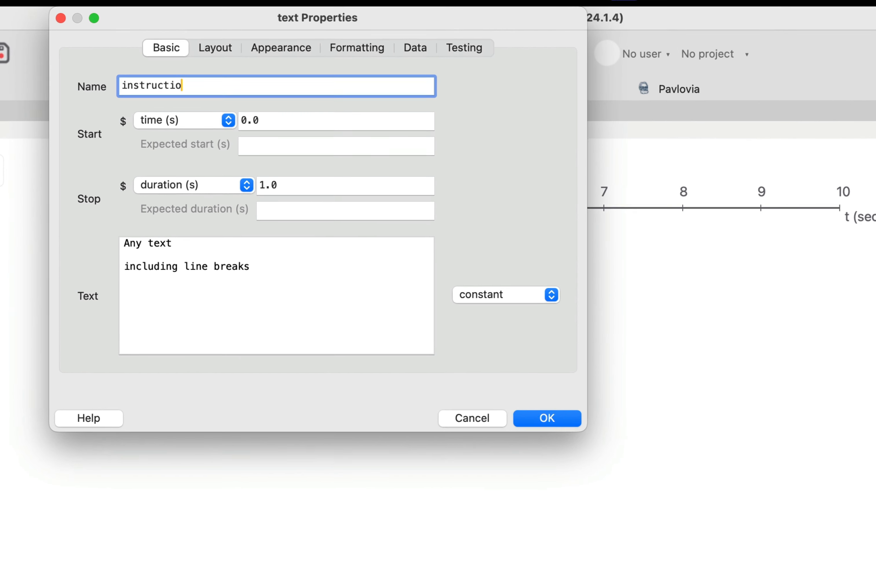
{"action": "type", "text": "nTe"}
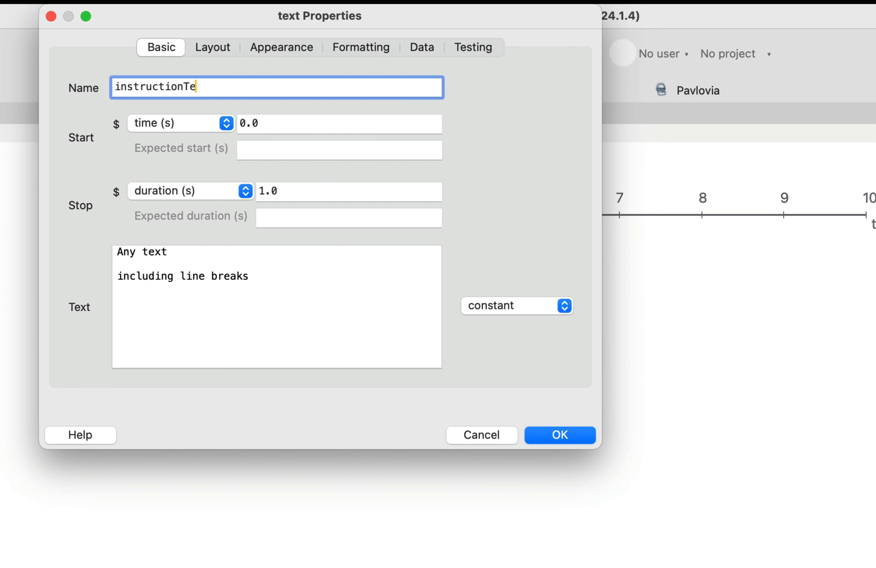
{"action": "type", "text": "xt"}
{"action": "left_click_drag", "start_coordinate": [183, 83], "coordinate": [114, 84]}
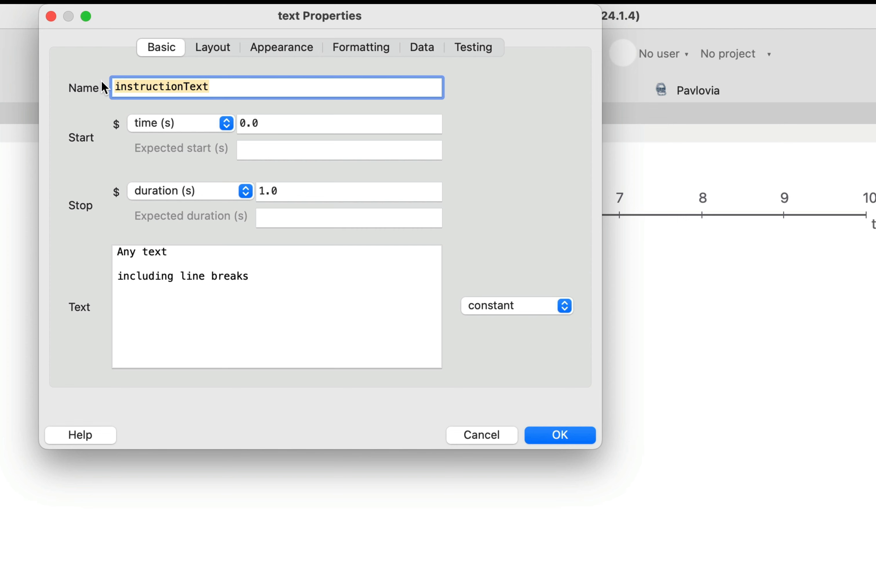
{"action": "left_click", "coordinate": [107, 112]}
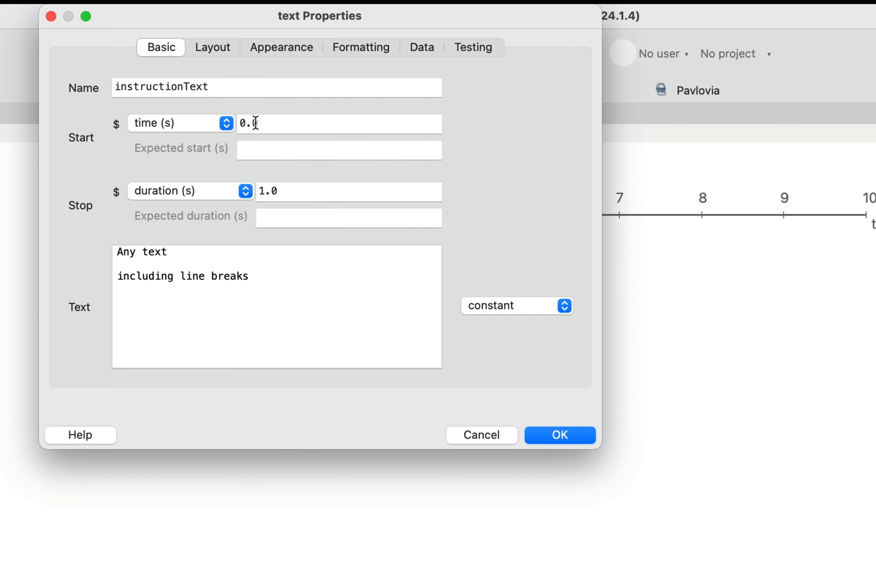
- Clear the stop duration of instructionText so it has no time limit
{"action": "left_click_drag", "start_coordinate": [238, 123], "coordinate": [271, 129]}
{"action": "left_click_drag", "start_coordinate": [311, 187], "coordinate": [246, 189]}
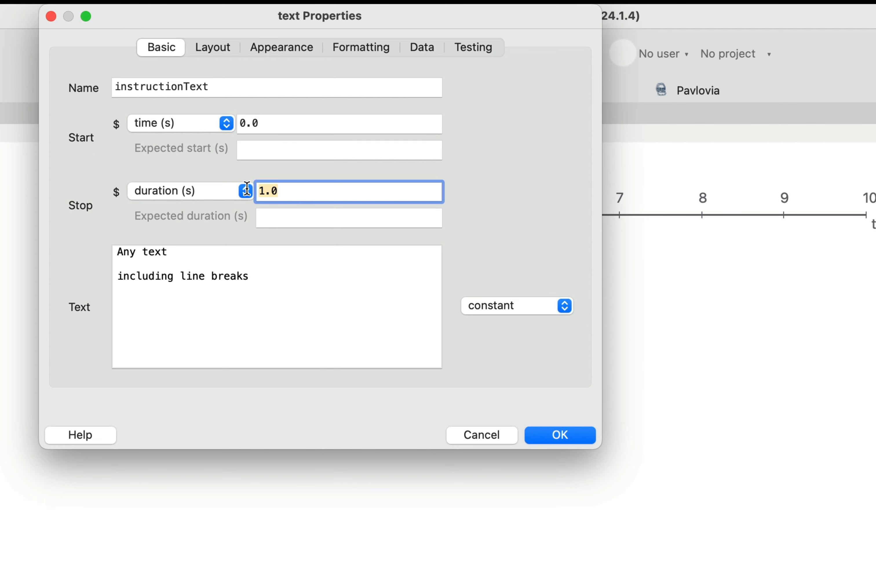
{"action": "key", "text": "BackSpace"}
{"action": "left_click", "coordinate": [473, 173]}
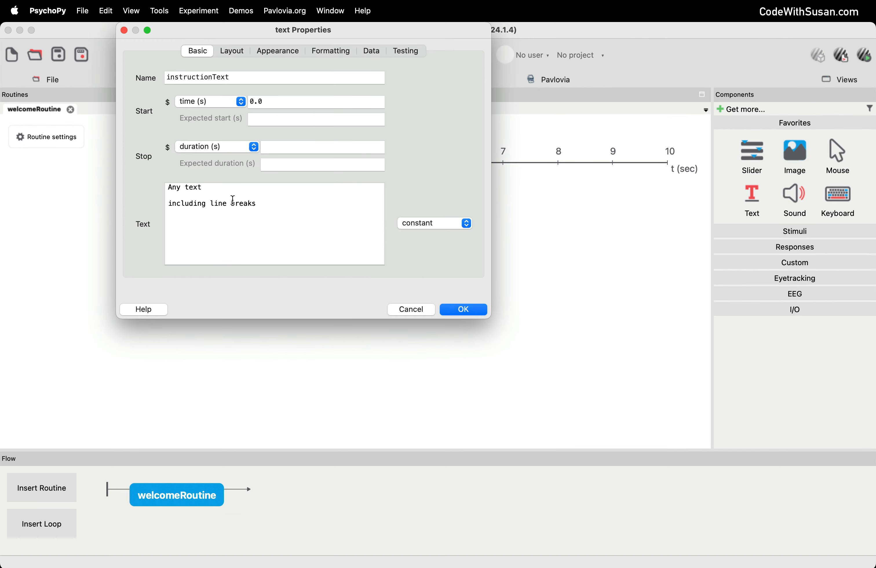
- Switch to Chrome and copy the full welcome instructions from the Welcome routine section of the notes
{"action": "key", "text": "super+Tab"}
{"action": "scroll", "coordinate": [242, 256], "scroll_direction": "down", "scroll_amount": 3}
{"action": "scroll", "coordinate": [242, 255], "scroll_direction": "down", "scroll_amount": 20}
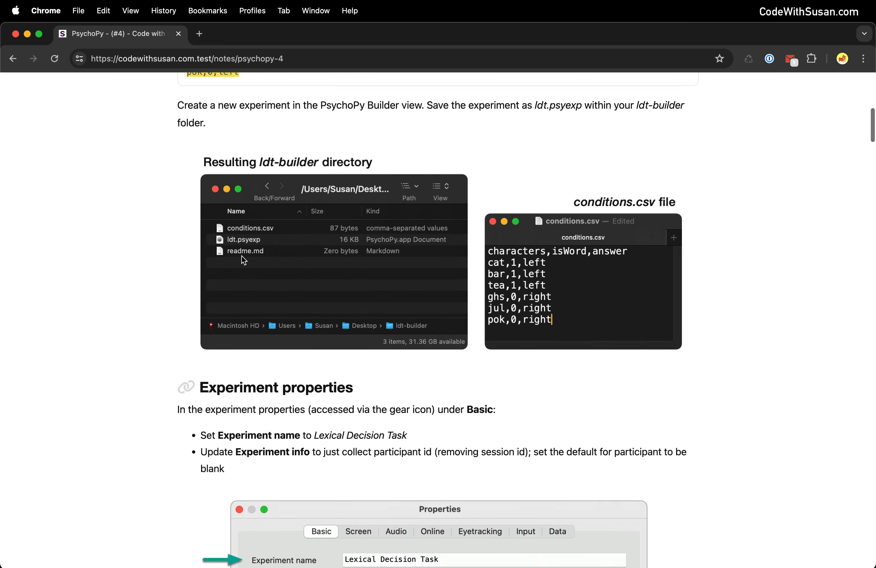
{"action": "scroll", "coordinate": [242, 256], "scroll_direction": "down", "scroll_amount": 20}
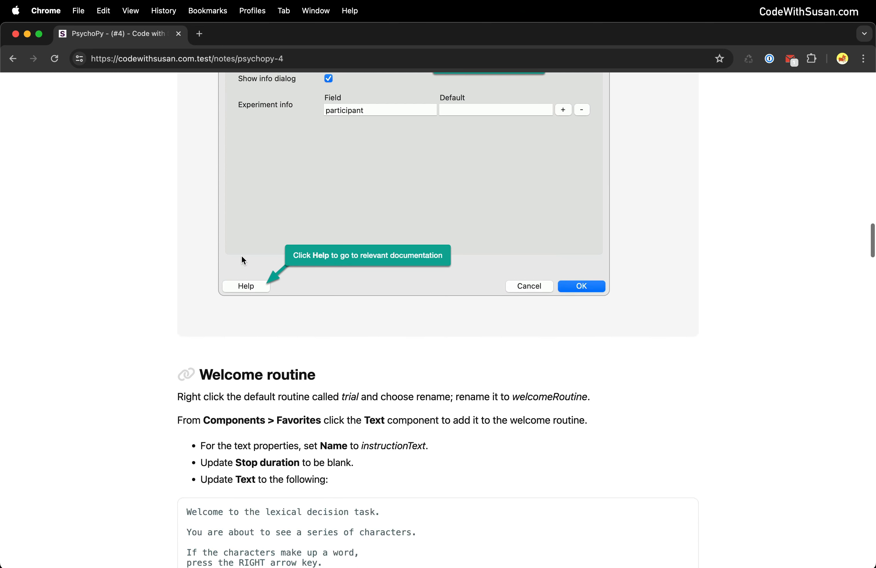
{"action": "left_click_drag", "start_coordinate": [185, 304], "coordinate": [309, 410]}
{"action": "key", "text": "super+c"}
- Return to PsychoPy and replace the placeholder text of instructionText with the copied welcome instructions
{"action": "key", "text": "super+Tab"}
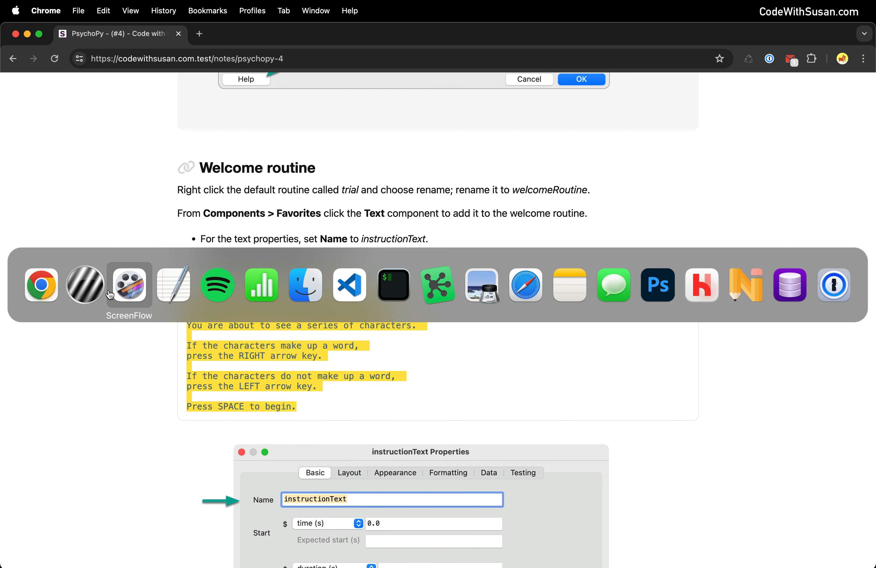
{"action": "left_click", "coordinate": [266, 233]}
{"action": "key", "text": "super+a"}
{"action": "key", "text": "super+v"}
{"action": "scroll", "coordinate": [266, 232], "scroll_direction": "up", "scroll_amount": 2}
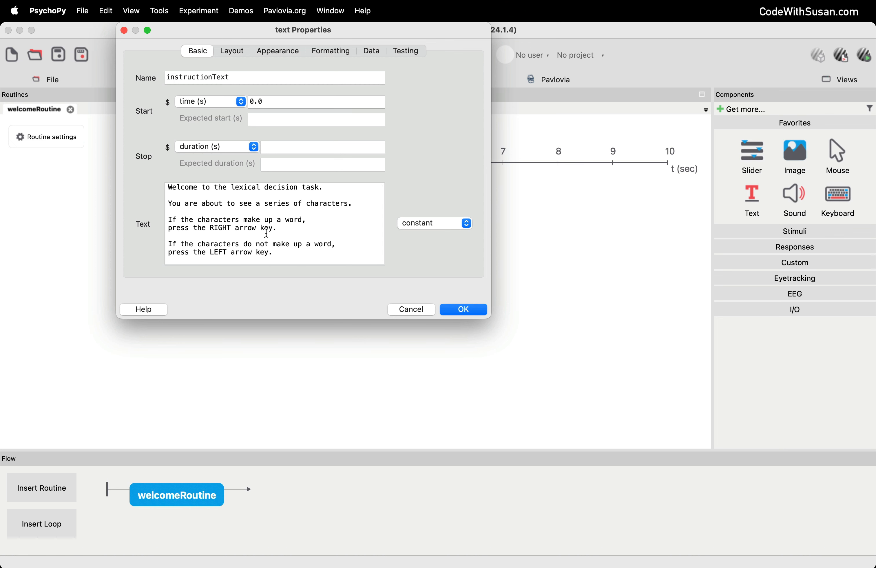
{"action": "scroll", "coordinate": [255, 241], "scroll_direction": "down", "scroll_amount": 1}
- Review the layout, appearance and formatting settings of instructionText and accept the component's properties
{"action": "left_click", "coordinate": [235, 52]}
{"action": "left_click", "coordinate": [266, 50]}
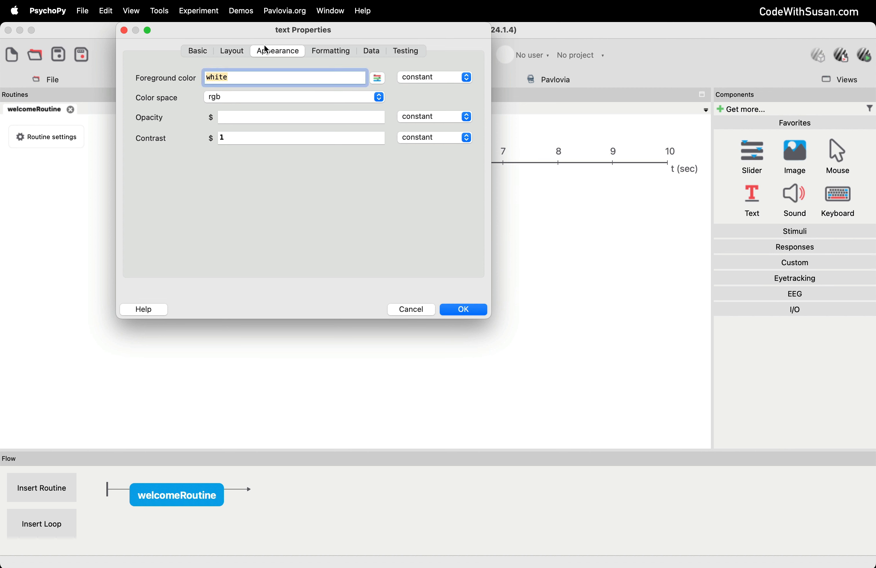
{"action": "left_click", "coordinate": [333, 51]}
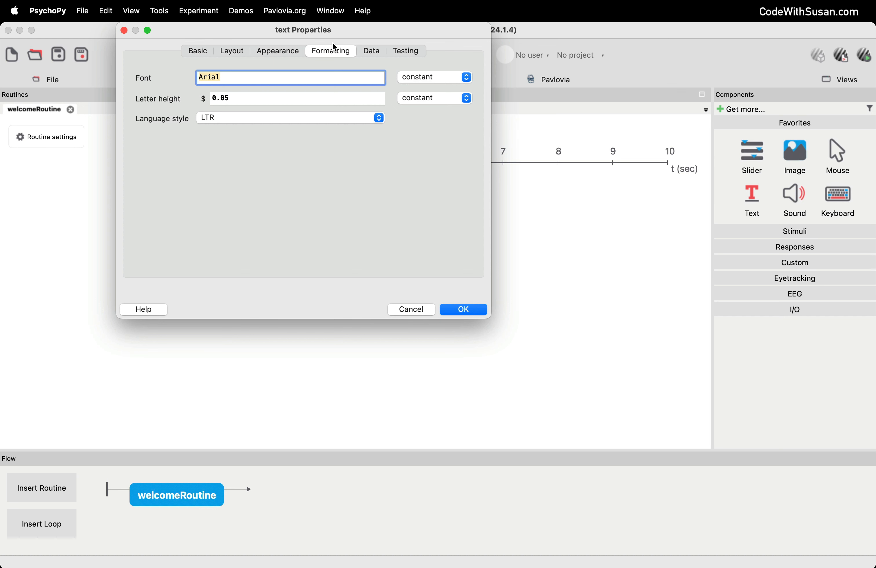
{"action": "left_click", "coordinate": [231, 51]}
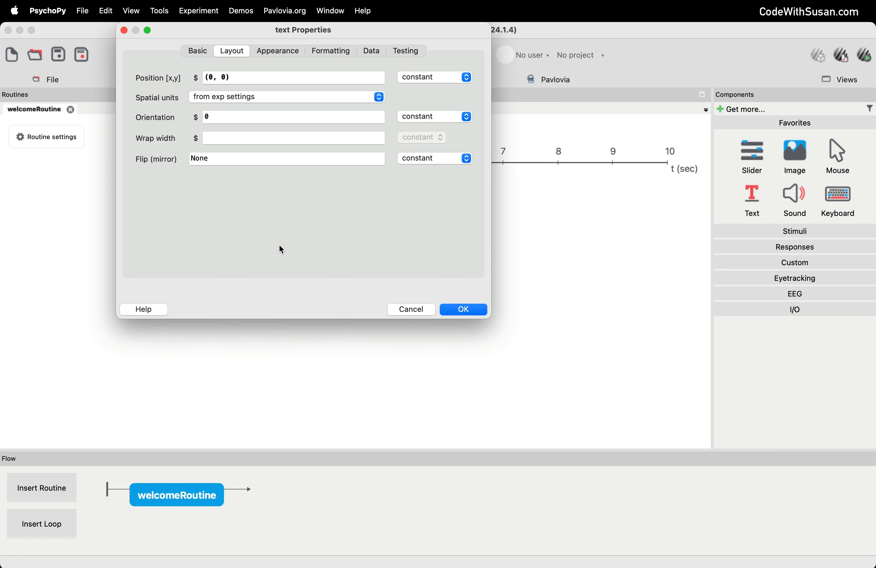
{"action": "left_click", "coordinate": [197, 51]}
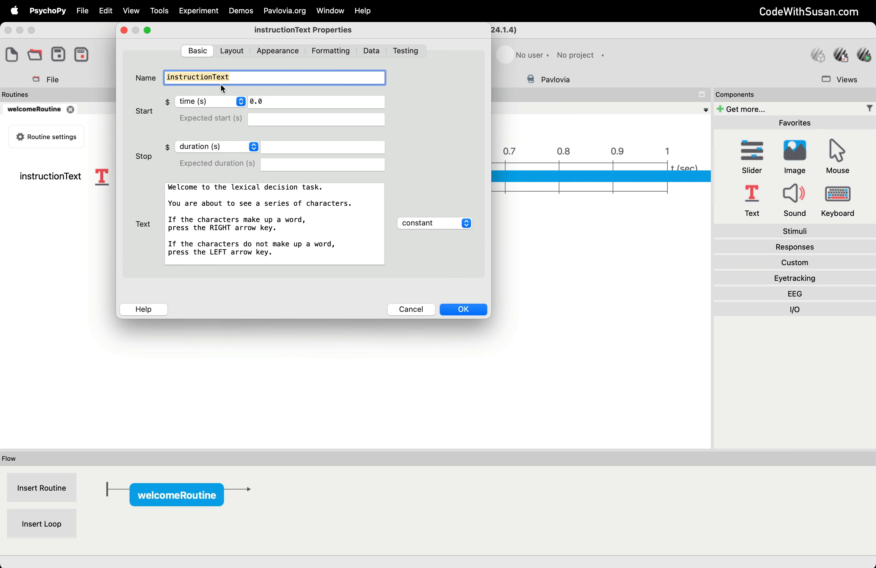
{"action": "left_click", "coordinate": [448, 156]}
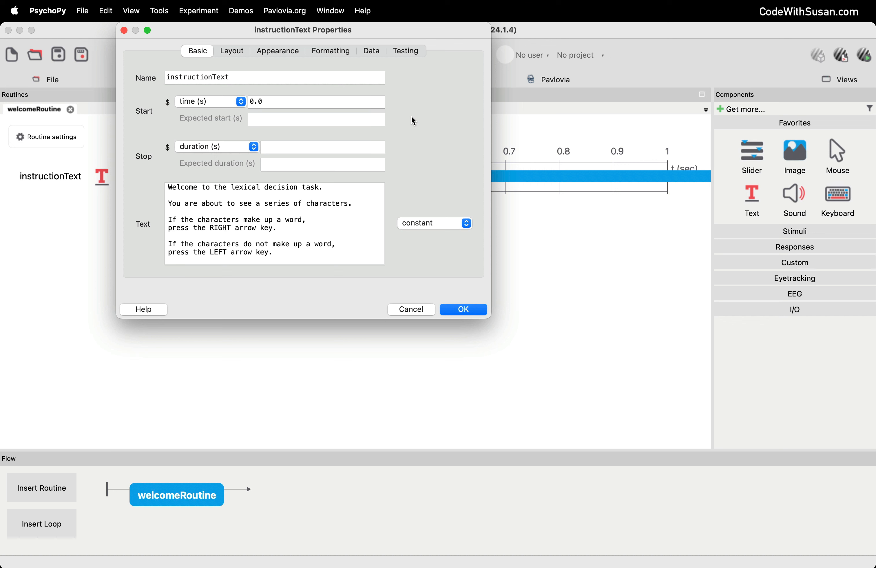
{"action": "left_click", "coordinate": [456, 309]}
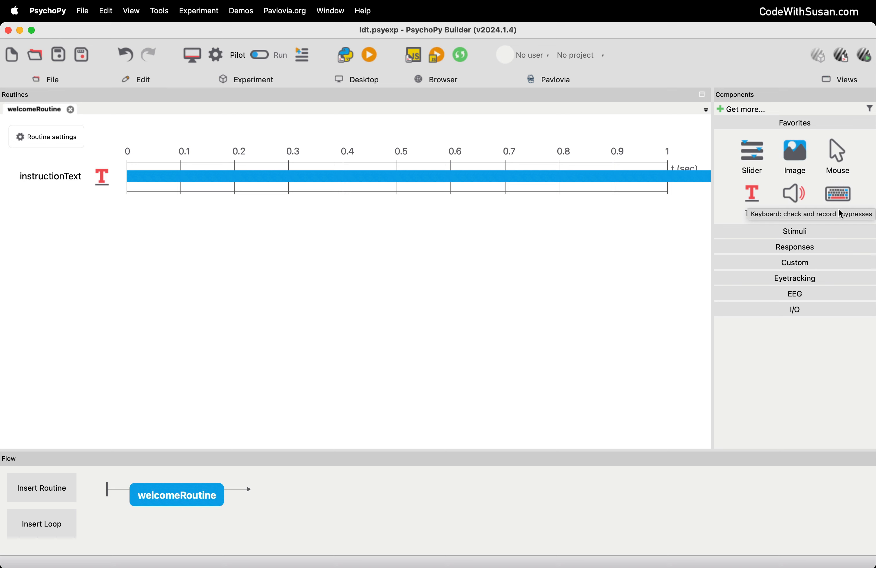
- Insert a Keyboard component in welcomeRoutine and enter startKeyboard as its name
{"action": "left_click", "coordinate": [841, 198]}
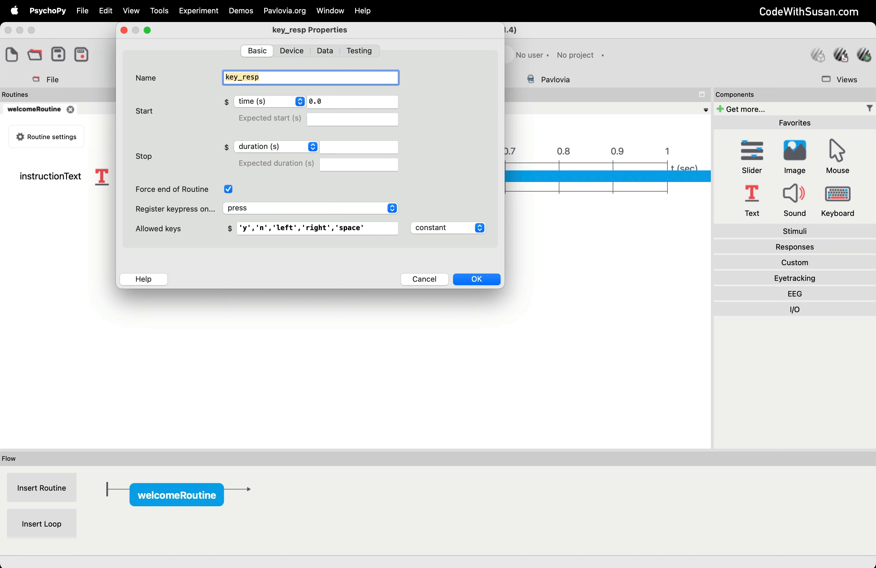
{"action": "type", "text": "start"}
{"action": "type", "text": "Keyboard"}
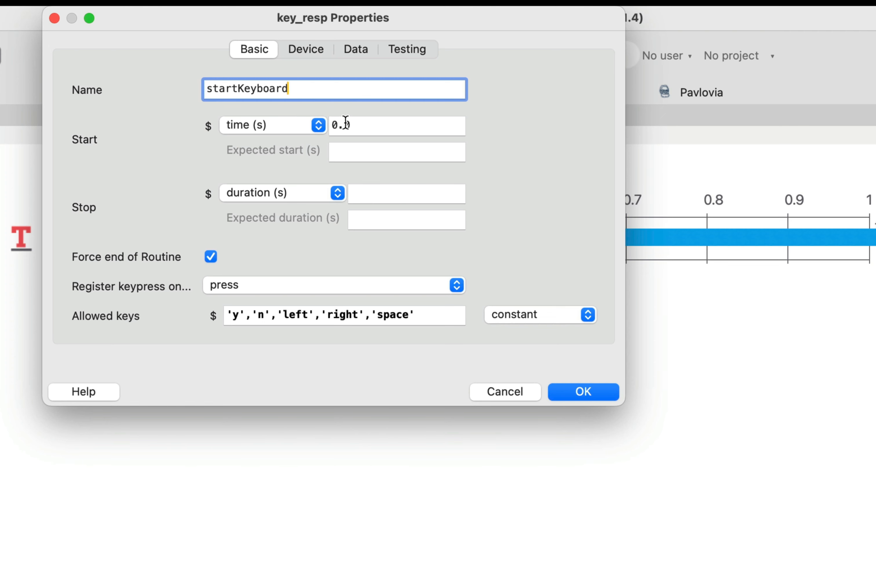
{"action": "key", "text": "Tab"}
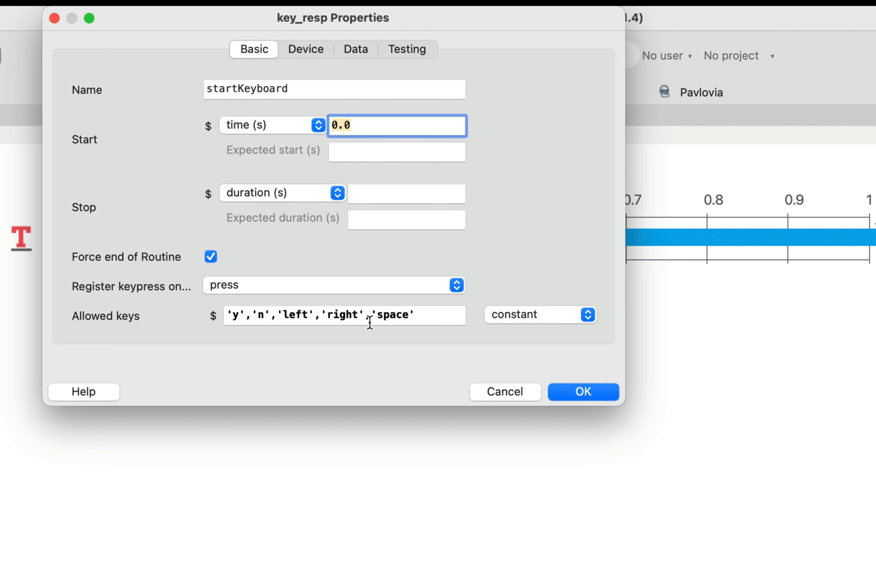
- Restrict the allowed keys of startKeyboard to 'space' only and accept the component's properties
{"action": "left_click_drag", "start_coordinate": [371, 314], "coordinate": [217, 296]}
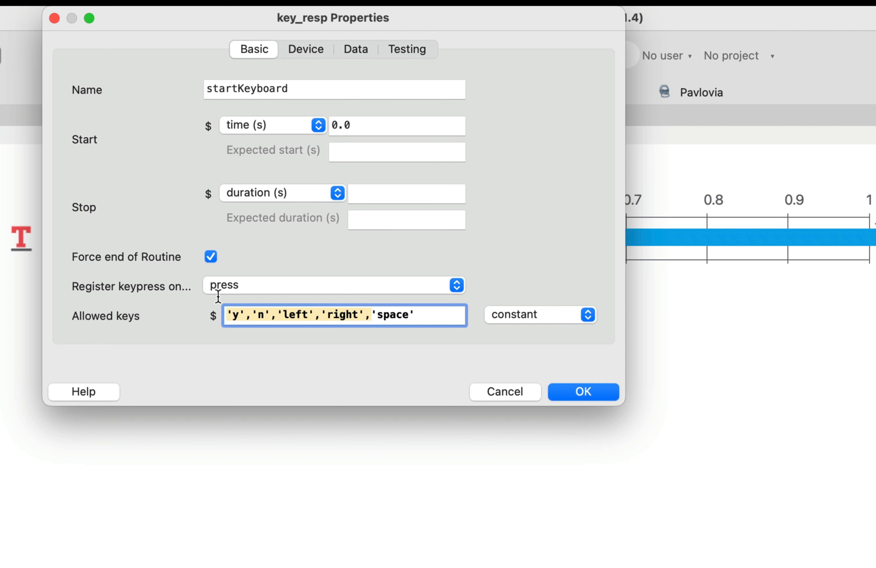
{"action": "key", "text": "BackSpace"}
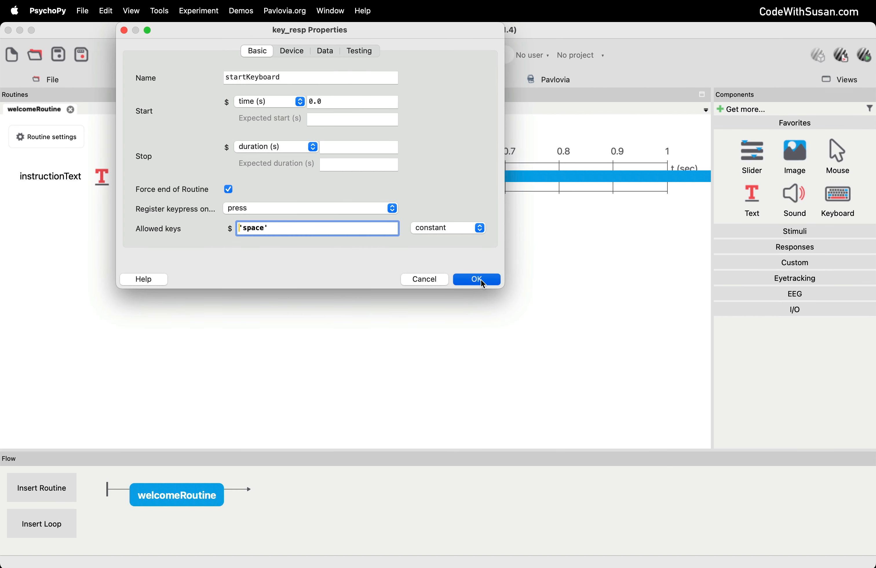
{"action": "left_click", "coordinate": [480, 279]}
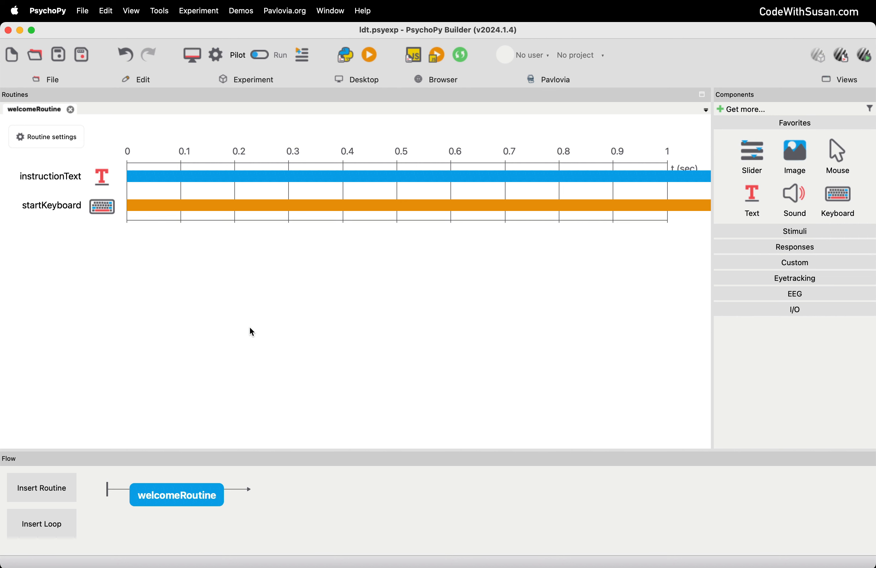
- Run the experiment in pilot mode, accept the default session info, and end the welcome routine from its instruction screen
{"action": "left_click", "coordinate": [371, 56]}
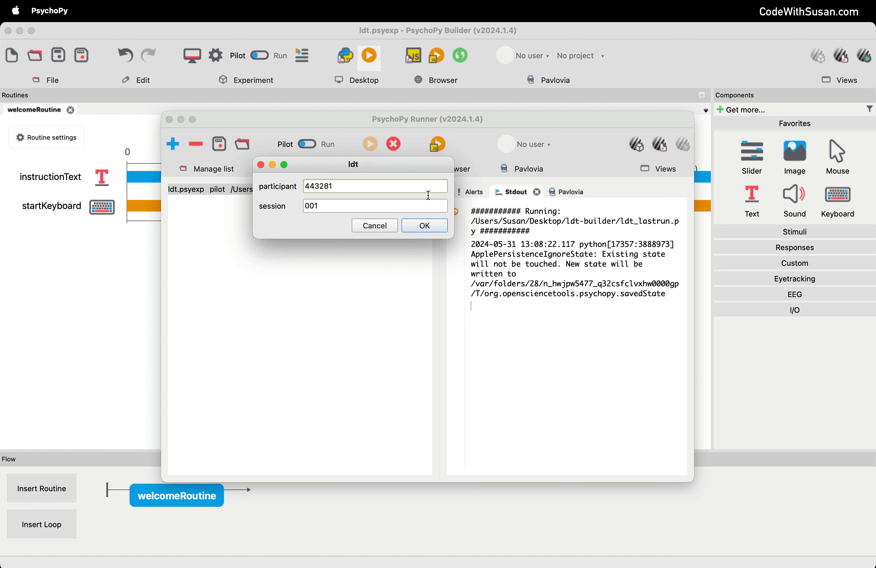
{"action": "left_click_drag", "start_coordinate": [418, 172], "coordinate": [232, 246]}
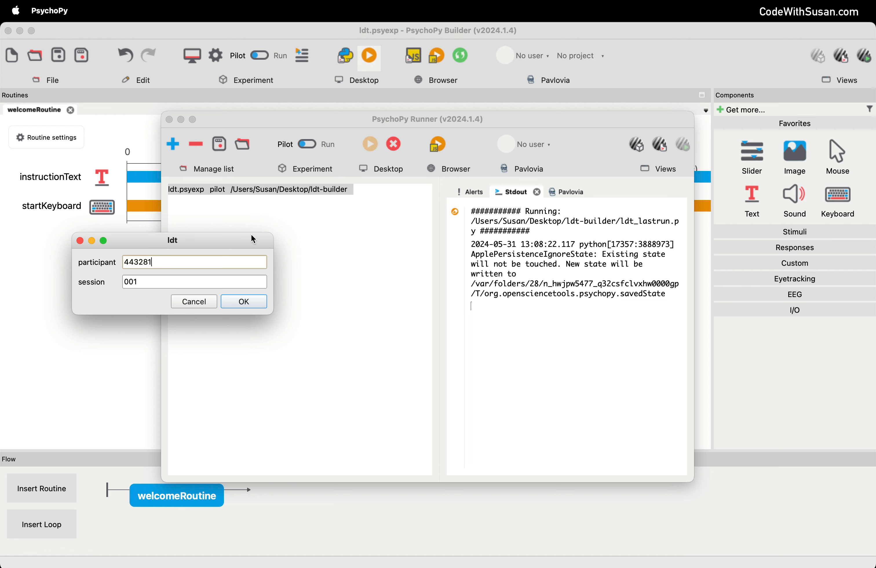
{"action": "left_click_drag", "start_coordinate": [148, 236], "coordinate": [192, 227]}
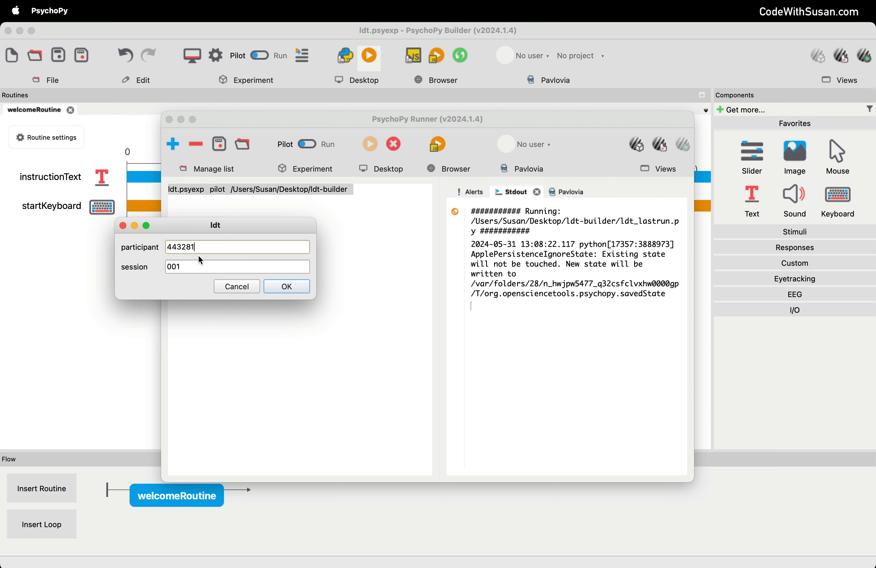
{"action": "key", "text": "Tab"}
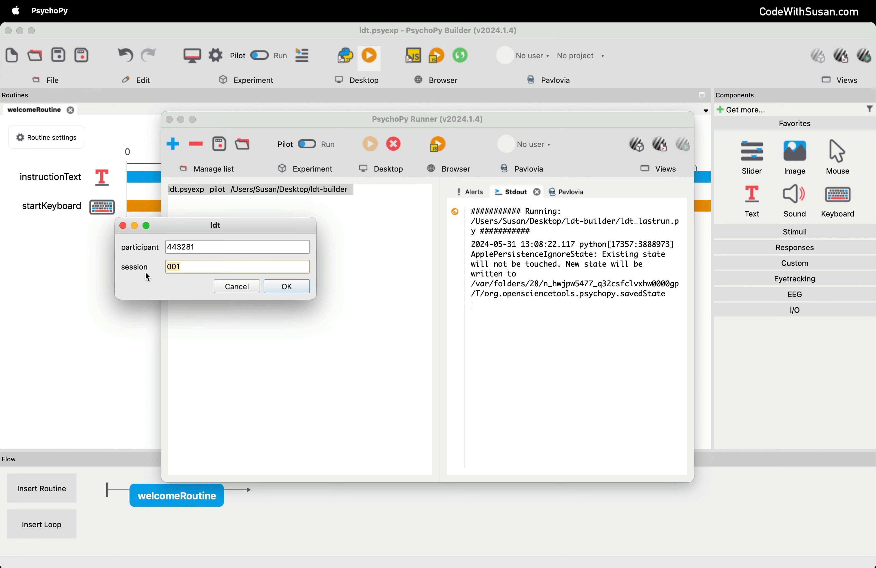
{"action": "left_click", "coordinate": [280, 287]}
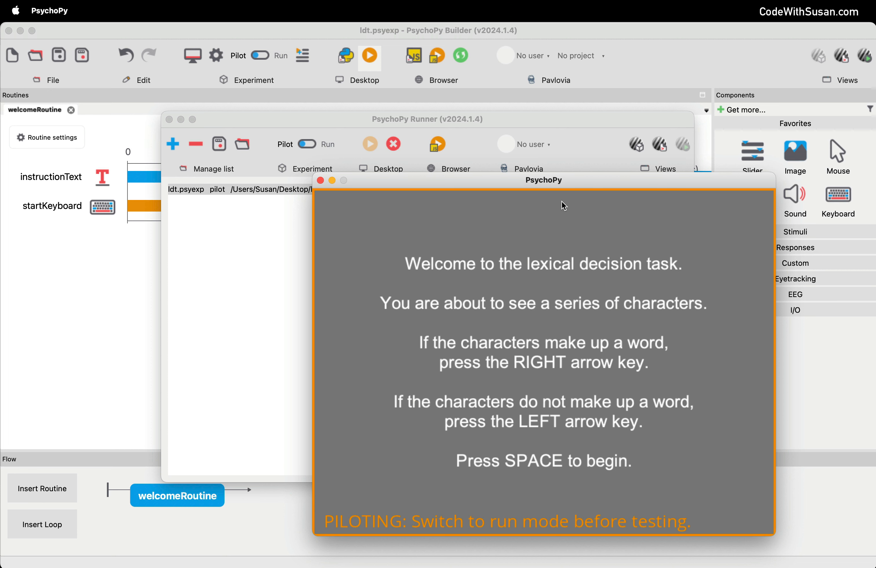
{"action": "left_click_drag", "start_coordinate": [554, 185], "coordinate": [601, 181]}
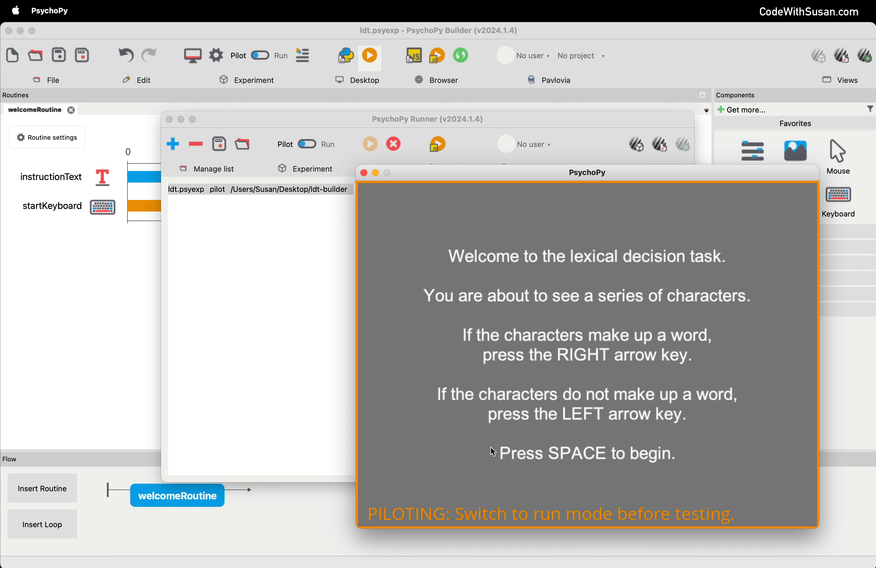
{"action": "key", "text": "space"}
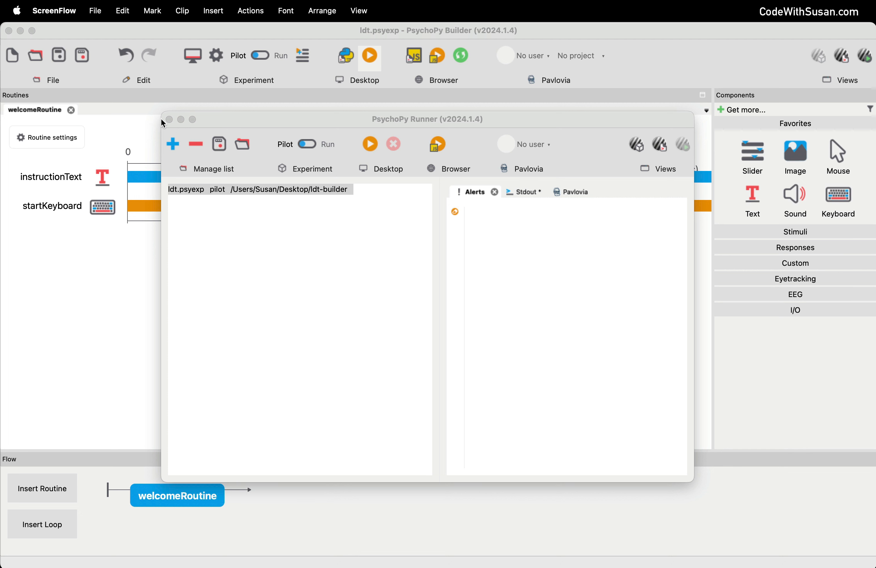
- Return to the Builder window and review the basic properties of startKeyboard, including its force-end and allowed-keys settings
{"action": "left_click", "coordinate": [197, 34]}
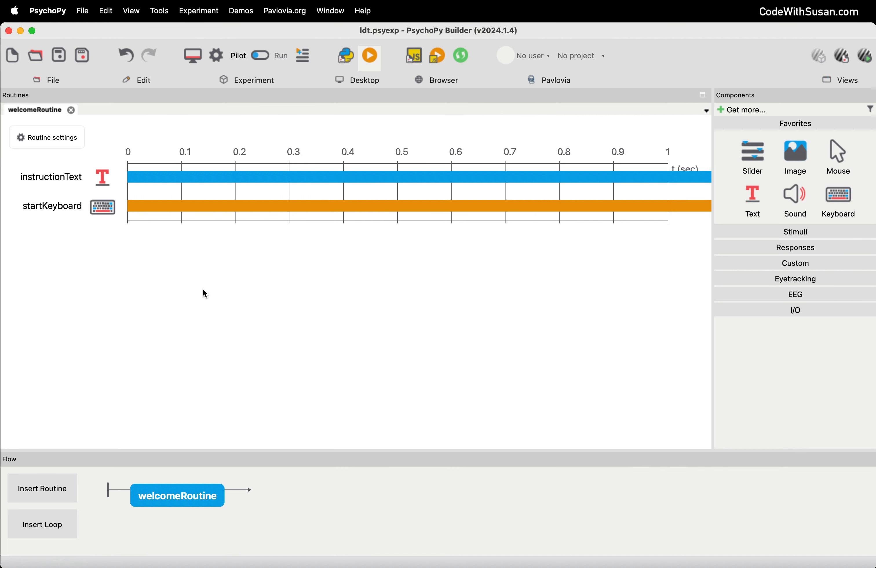
{"action": "left_click", "coordinate": [103, 208]}
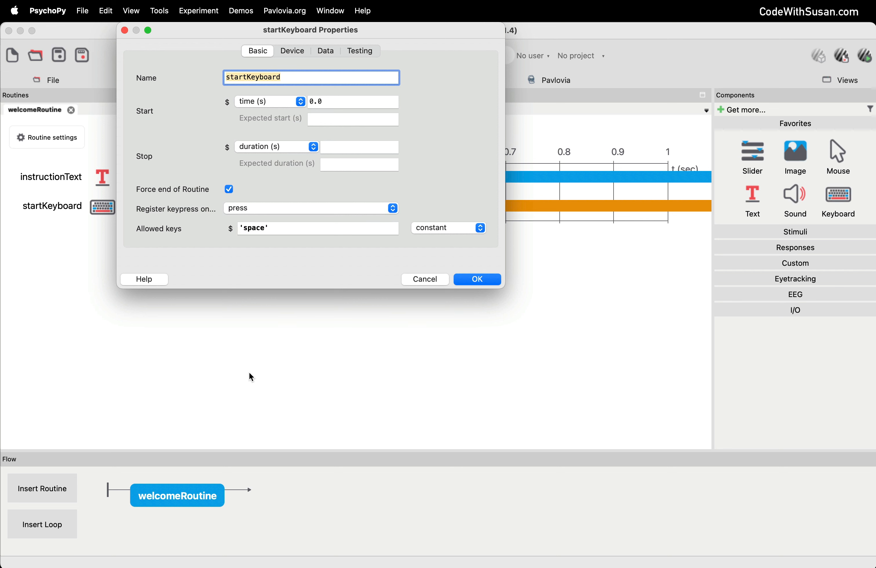
{"action": "left_click", "coordinate": [470, 280]}
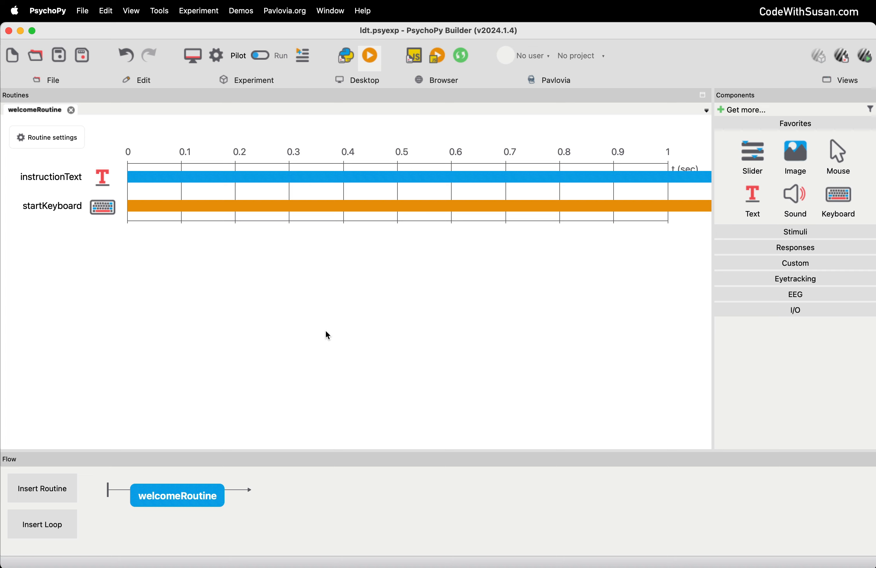
- In the experiment settings, remove the session field from the experiment info and clear the default value of participant
{"action": "left_click", "coordinate": [217, 63]}
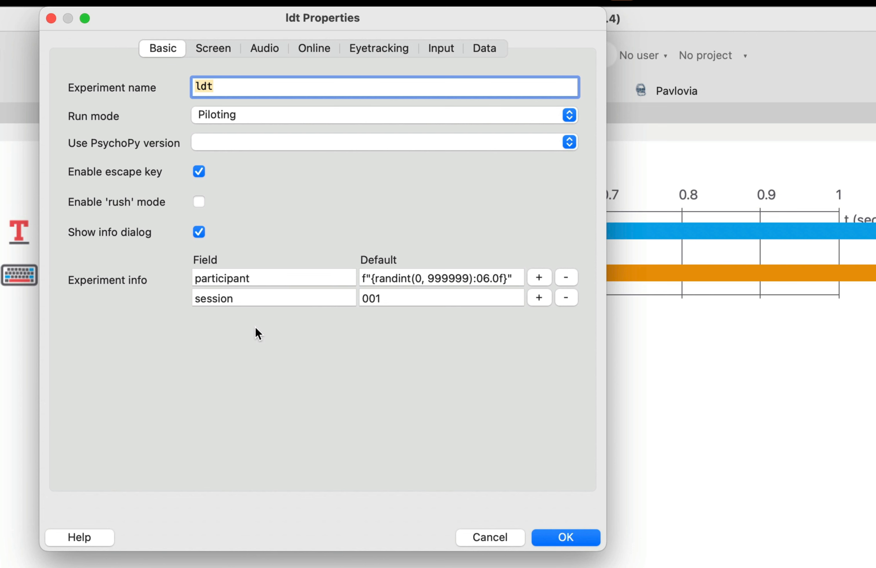
{"action": "double_click", "coordinate": [246, 279]}
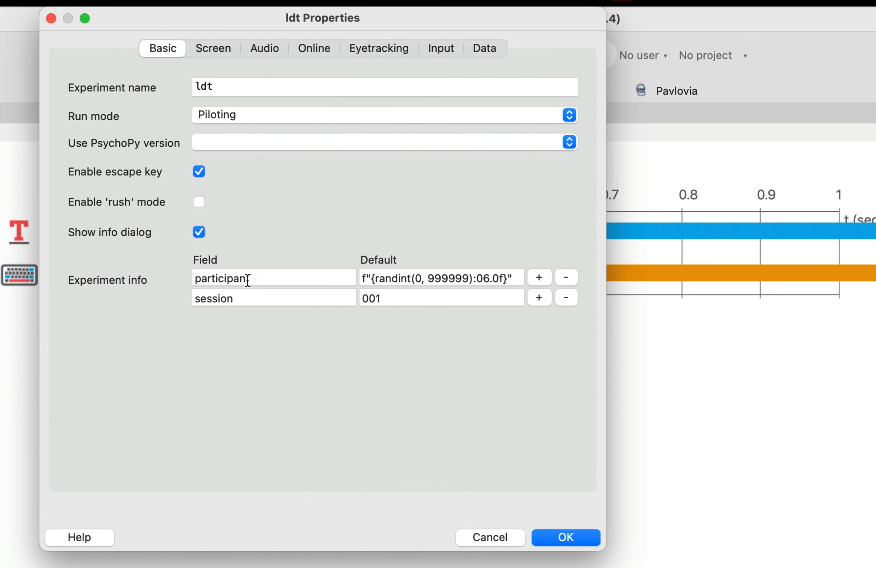
{"action": "left_click_drag", "start_coordinate": [269, 296], "coordinate": [131, 289]}
{"action": "left_click", "coordinate": [255, 312]}
{"action": "left_click", "coordinate": [565, 297]}
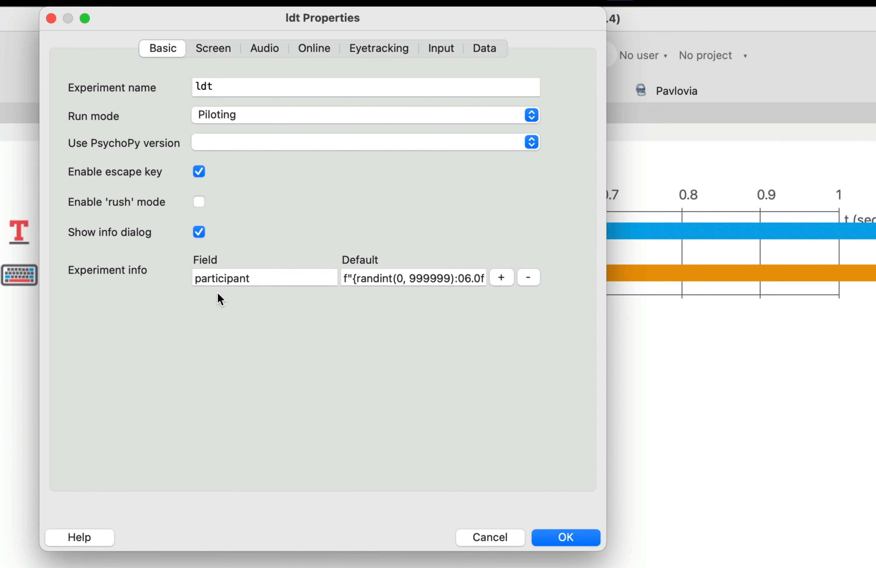
{"action": "left_click", "coordinate": [379, 274]}
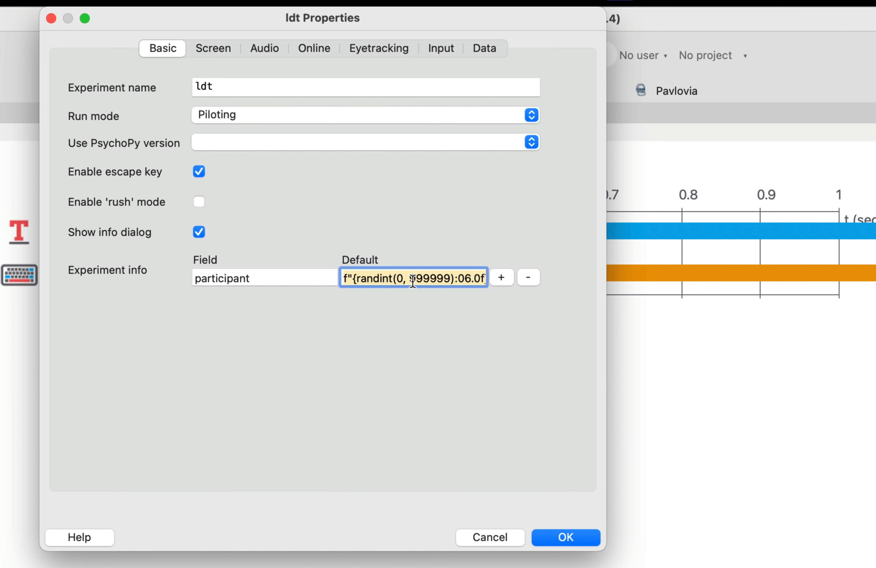
{"action": "key", "text": "BackSpace"}
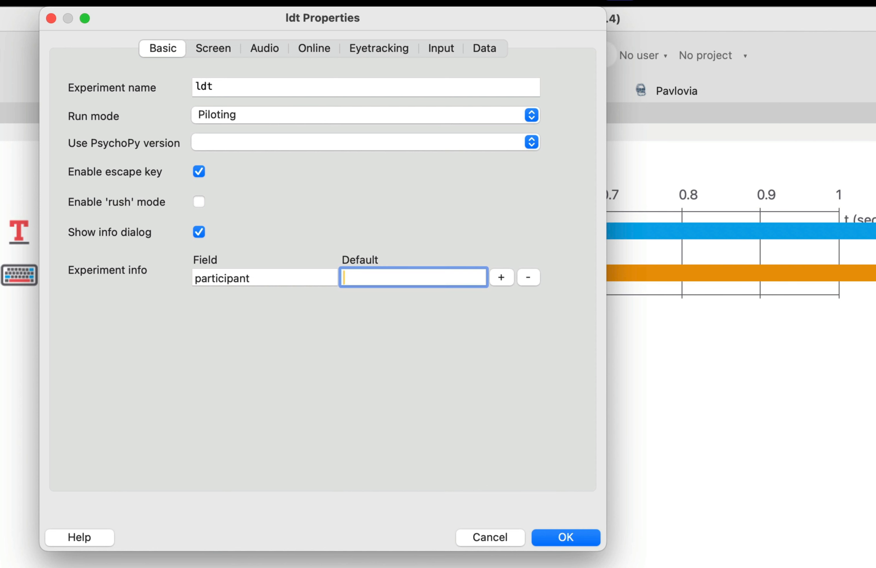
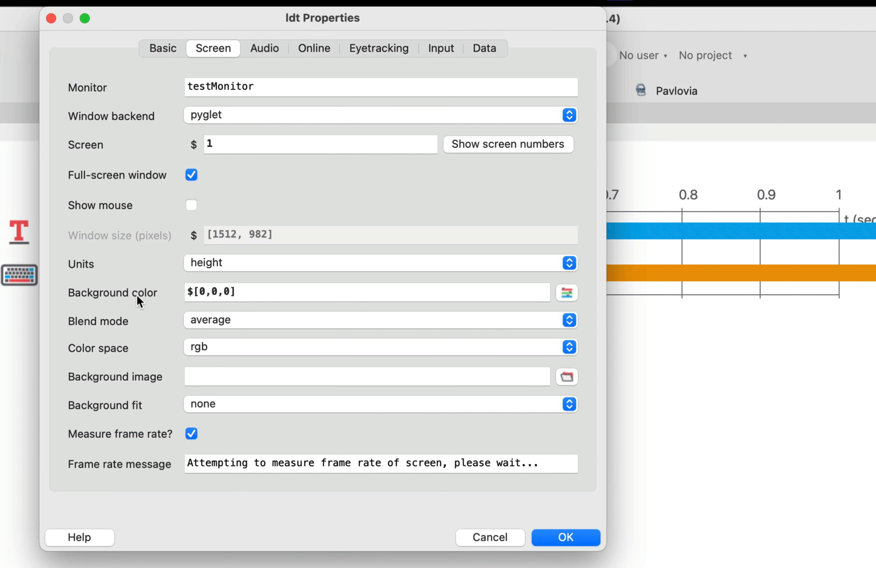
- Set the experiment's screen background color to black and browse the named colors in the Color Picker without inserting one
{"action": "left_click_drag", "start_coordinate": [240, 291], "coordinate": [151, 286]}
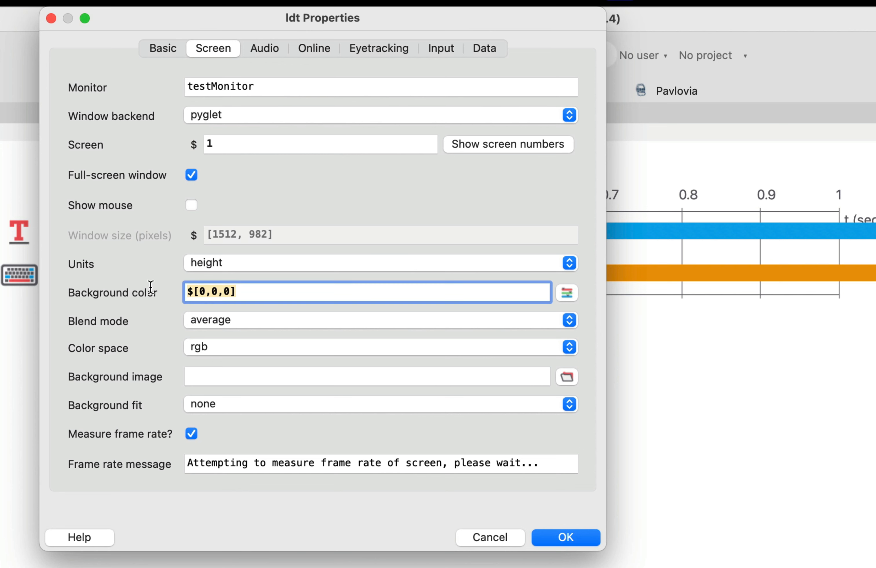
{"action": "type", "text": "black"}
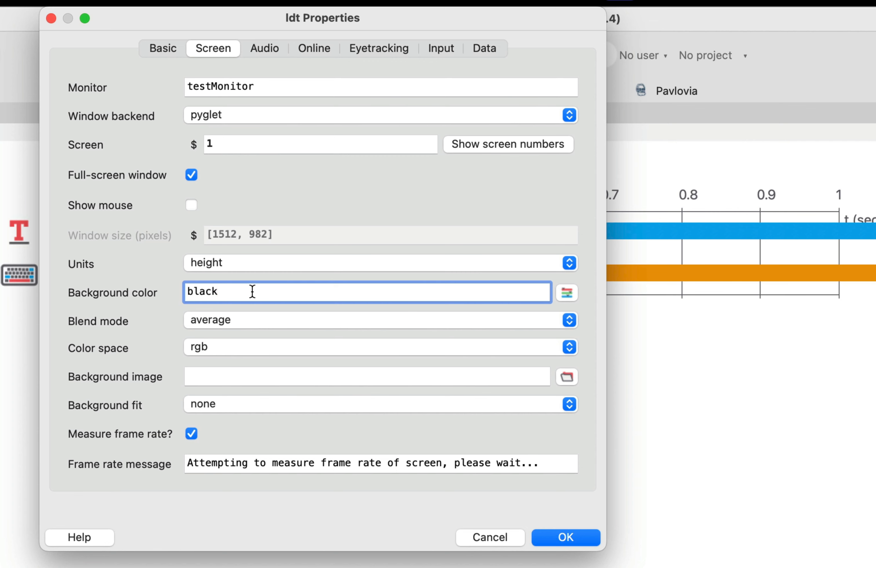
{"action": "left_click", "coordinate": [568, 292]}
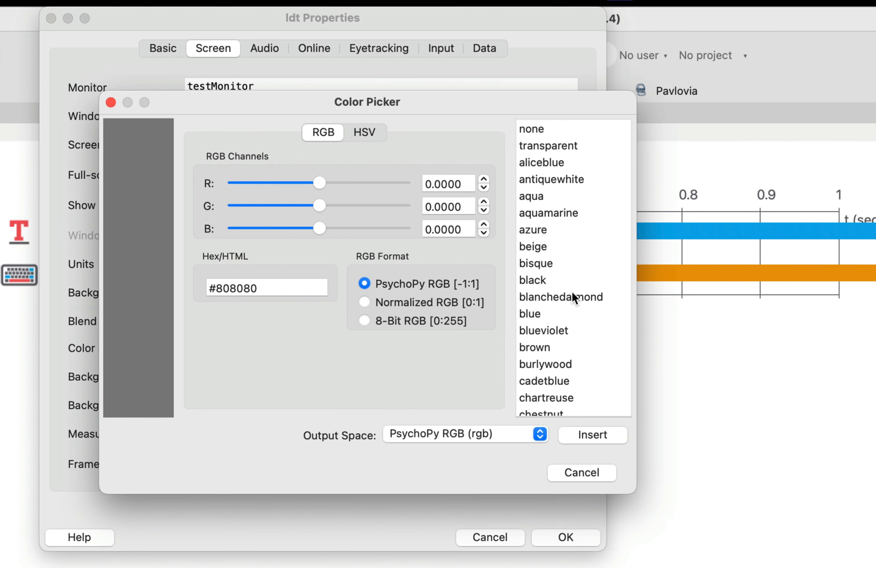
{"action": "scroll", "coordinate": [561, 317], "scroll_direction": "down", "scroll_amount": 10}
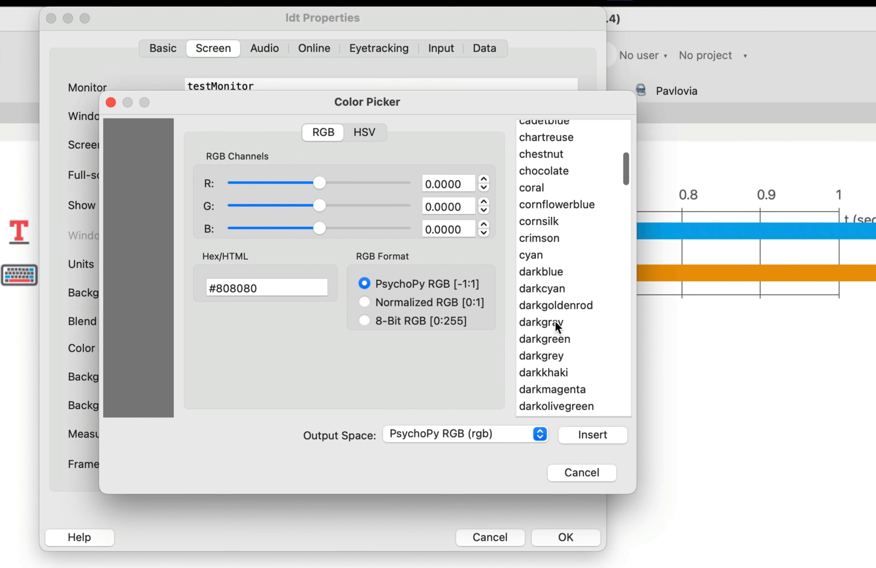
{"action": "scroll", "coordinate": [571, 224], "scroll_direction": "up", "scroll_amount": 10}
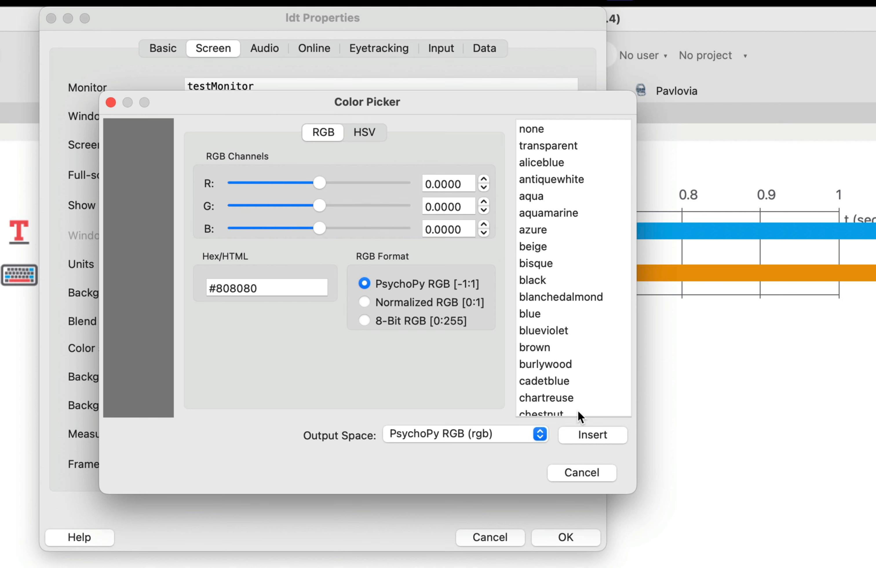
{"action": "left_click", "coordinate": [576, 471]}
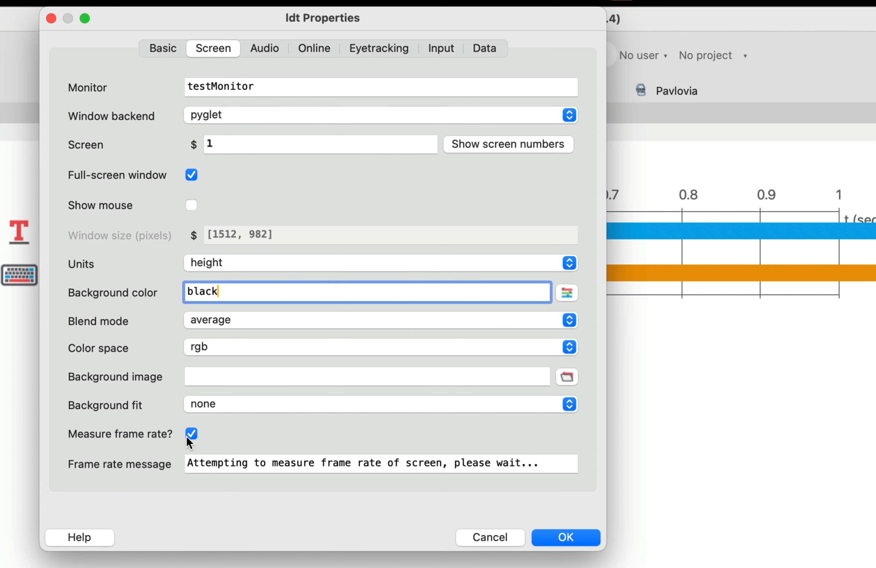
- Turn off frame rate measurement in the experiment's screen settings
{"action": "left_click_drag", "start_coordinate": [188, 461], "coordinate": [570, 460]}
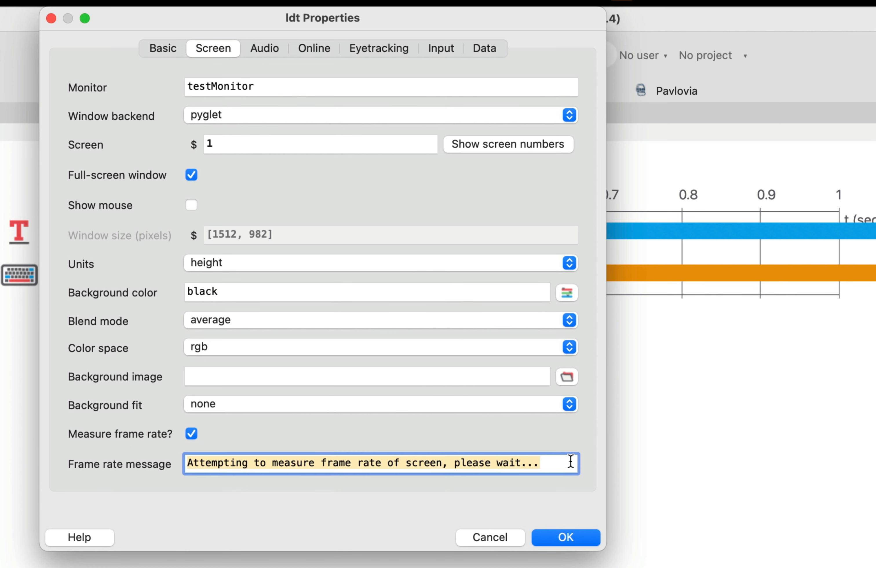
{"action": "left_click", "coordinate": [193, 432]}
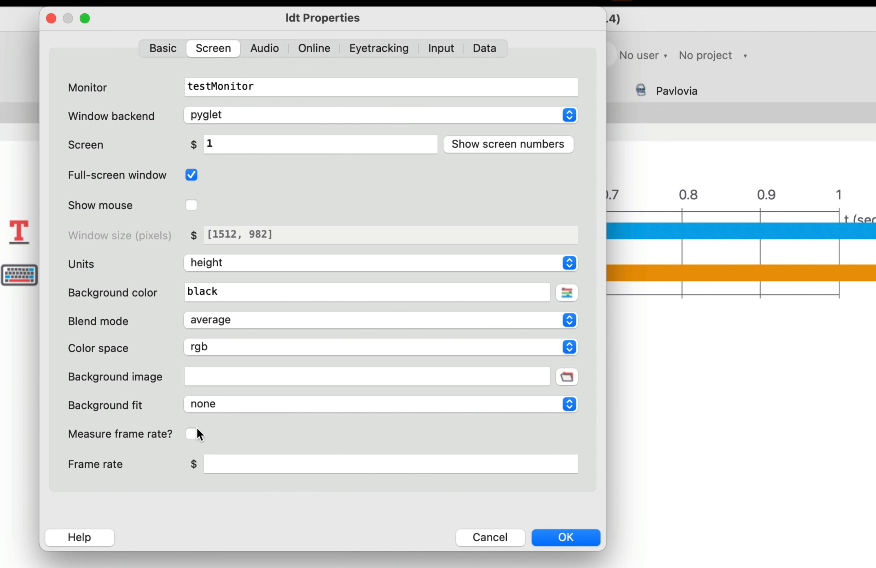
{"action": "left_click", "coordinate": [213, 430]}
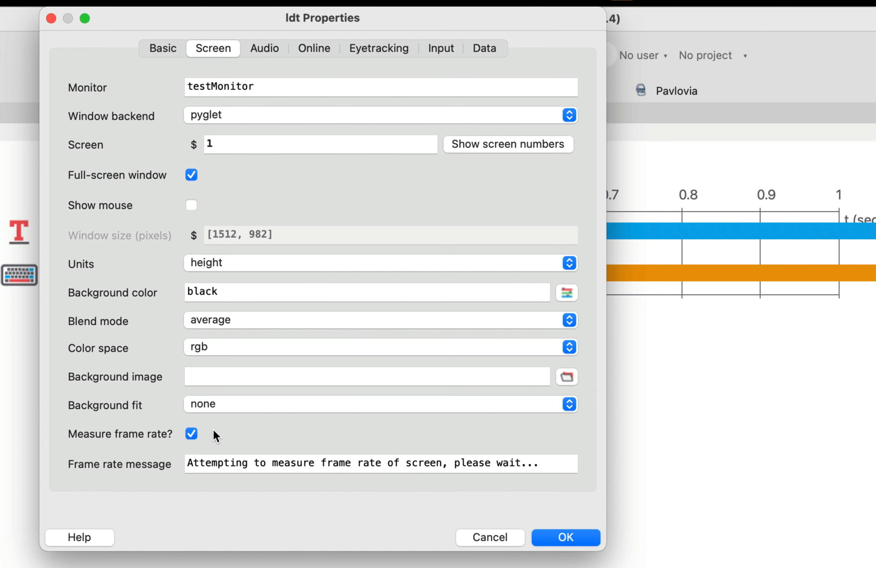
{"action": "left_click", "coordinate": [214, 430]}
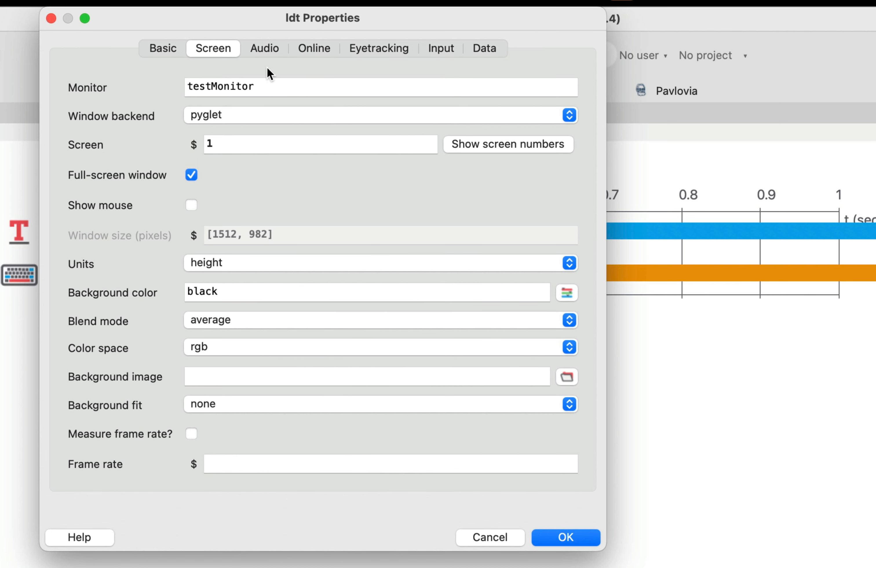
- Review the audio, online, eyetracking, input, data and basic experiment settings, and accept the experiment properties
{"action": "left_click", "coordinate": [268, 47]}
{"action": "left_click", "coordinate": [312, 48]}
{"action": "left_click", "coordinate": [364, 48]}
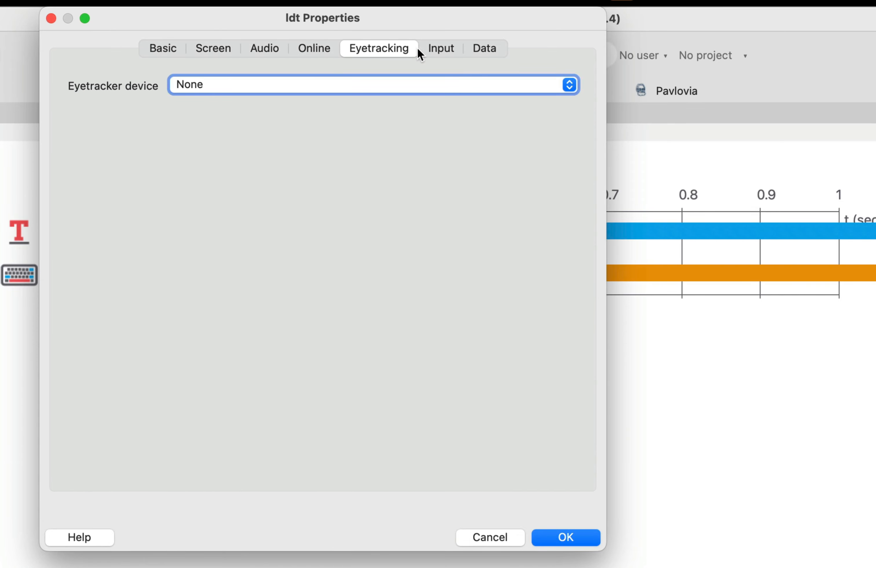
{"action": "left_click", "coordinate": [439, 47]}
{"action": "left_click", "coordinate": [488, 50]}
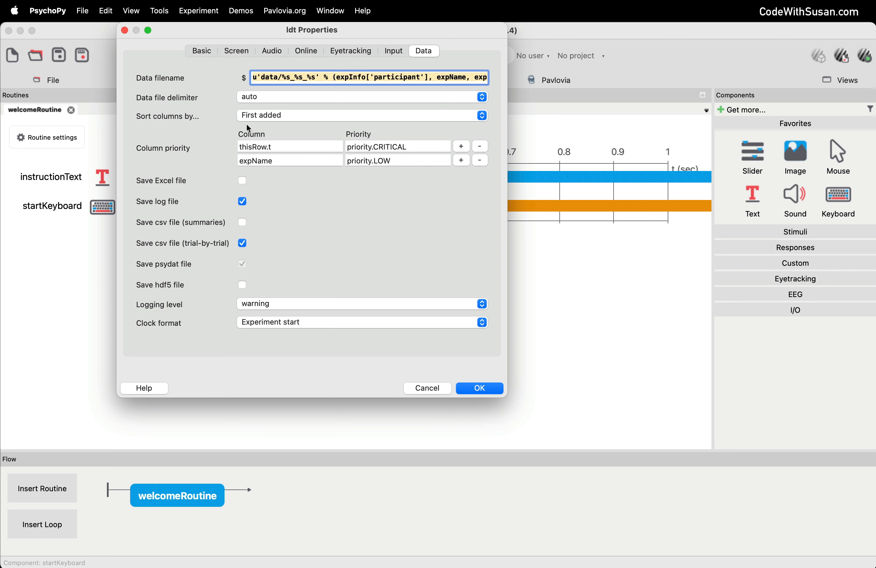
{"action": "left_click", "coordinate": [202, 54]}
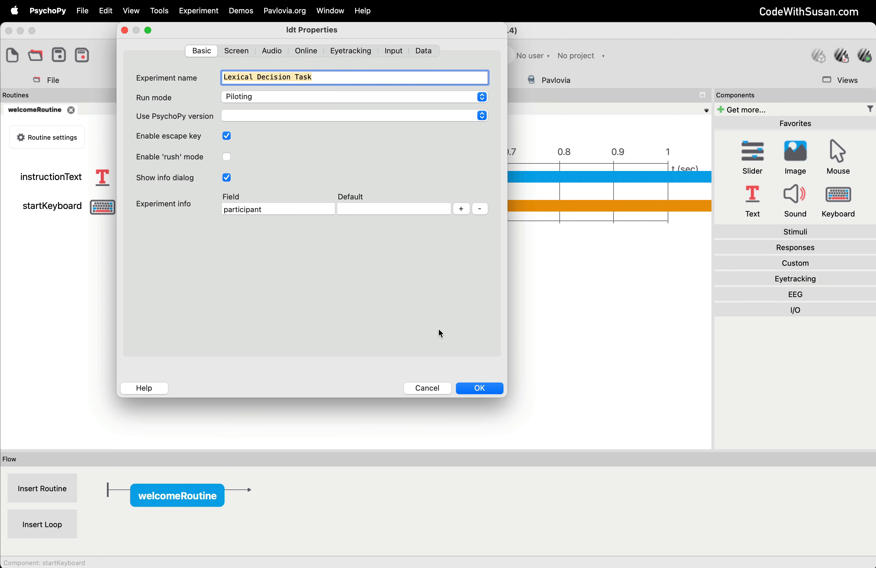
{"action": "left_click", "coordinate": [485, 389]}
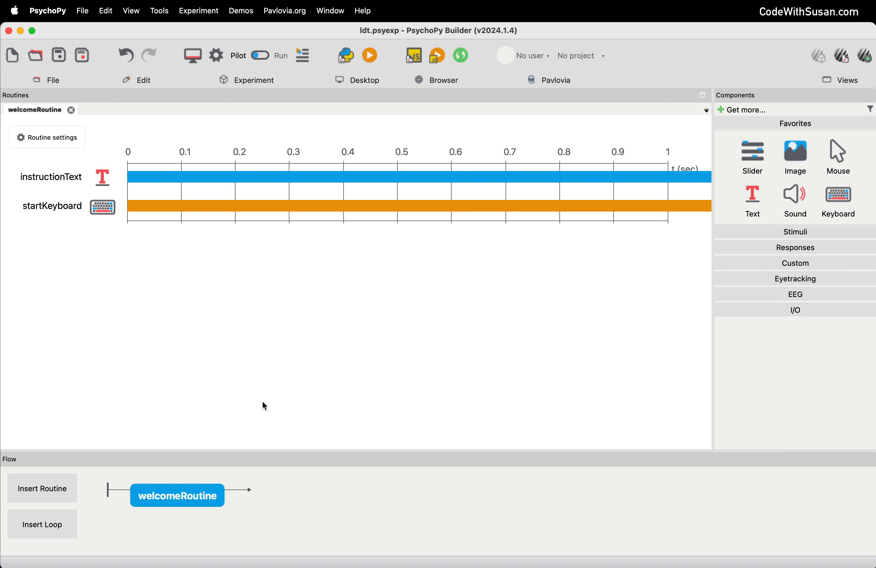
- Create a routine named conditionRoutine from the Basic:blank template and insert it in the flow after welcomeRoutine
{"action": "left_click", "coordinate": [35, 499]}
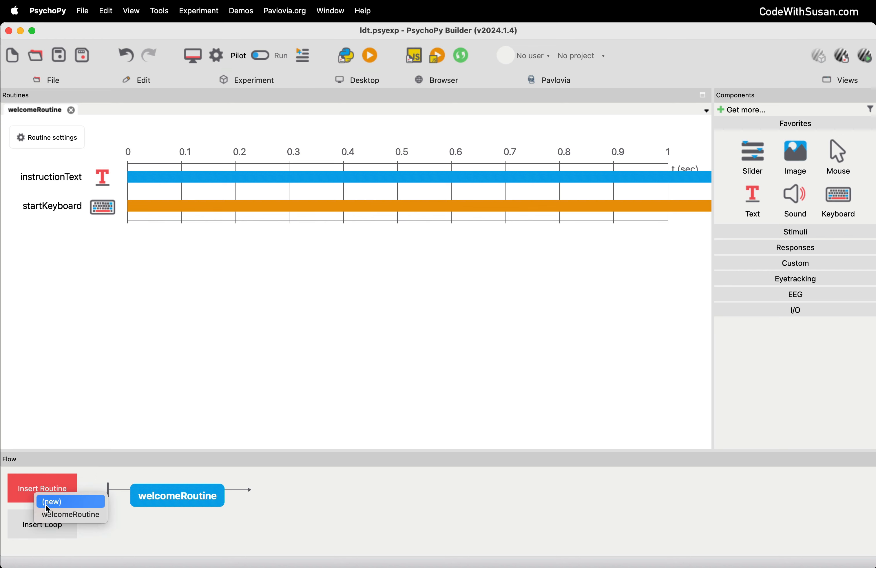
{"action": "left_click", "coordinate": [54, 505]}
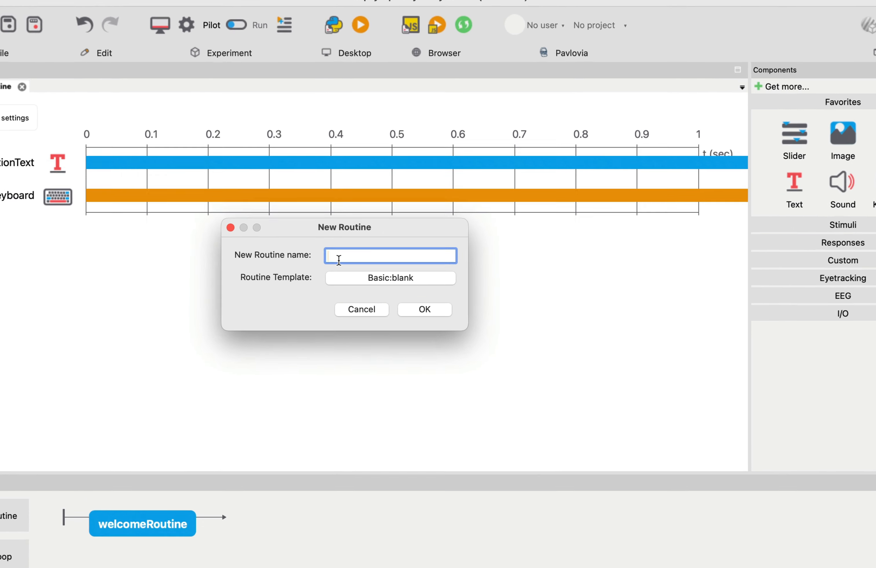
{"action": "type", "text": "conditionRoutine"}
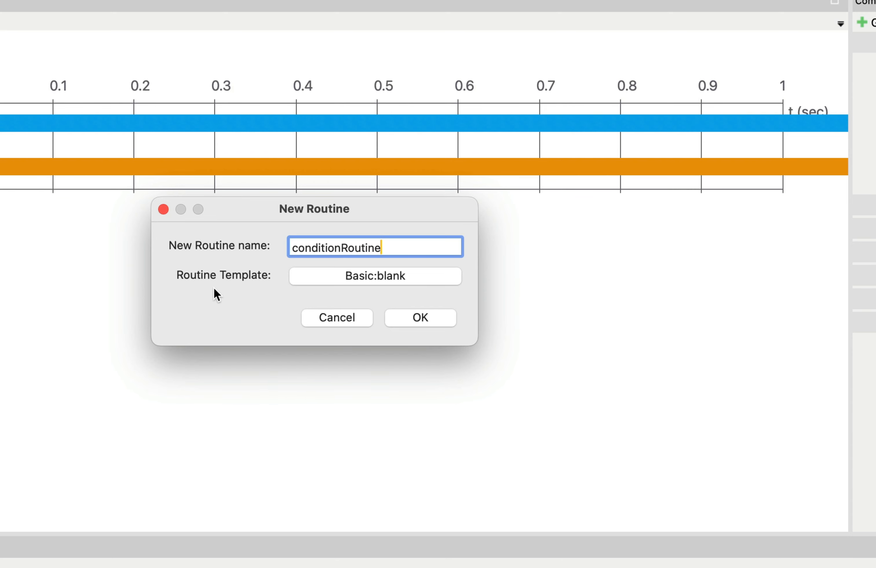
{"action": "left_click", "coordinate": [328, 280]}
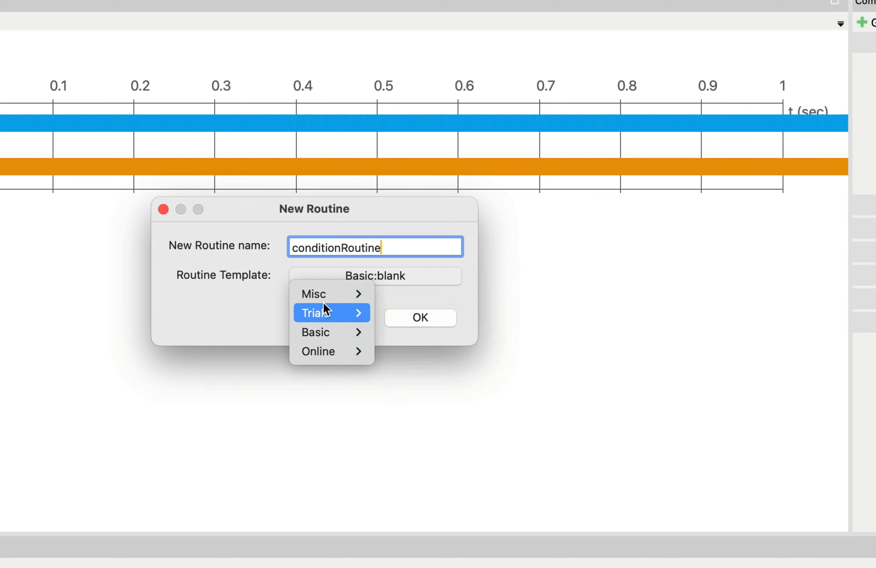
{"action": "left_click", "coordinate": [262, 296]}
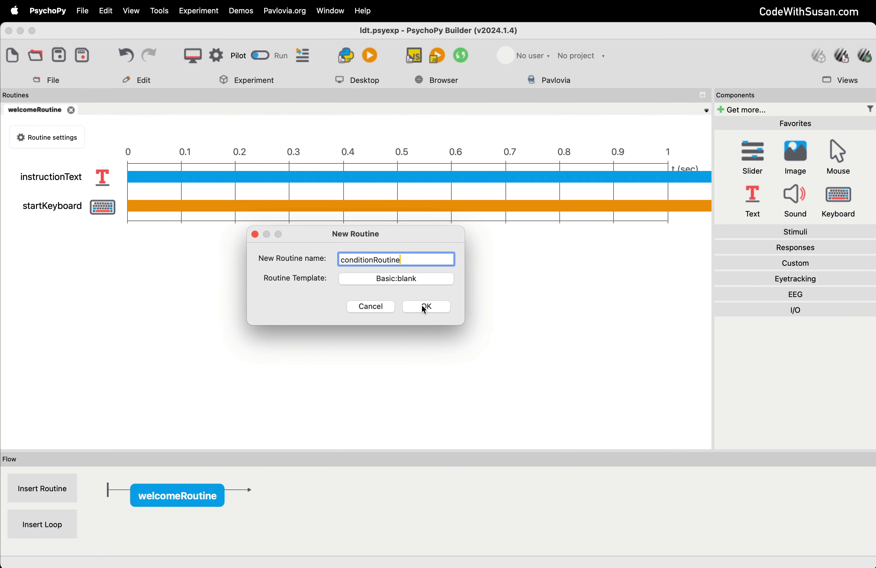
{"action": "left_click", "coordinate": [425, 307]}
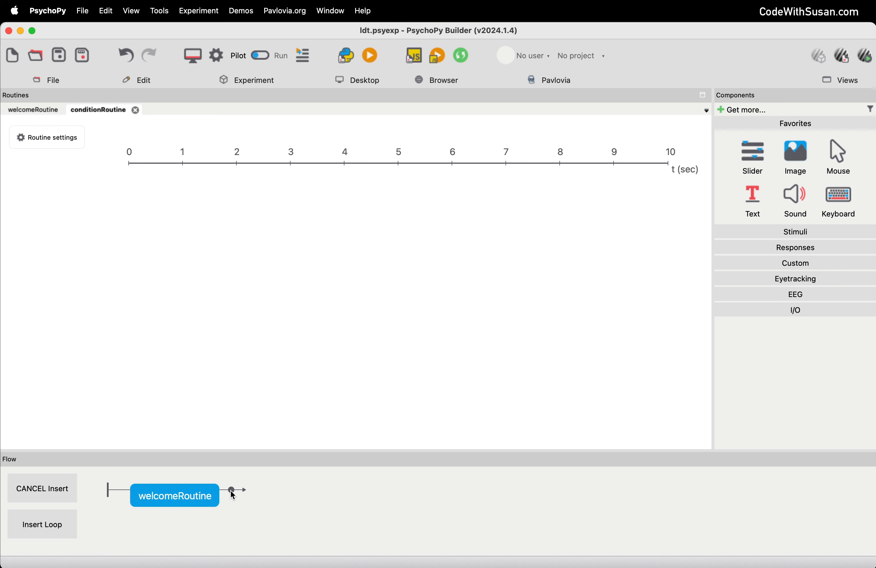
{"action": "left_click", "coordinate": [231, 490]}
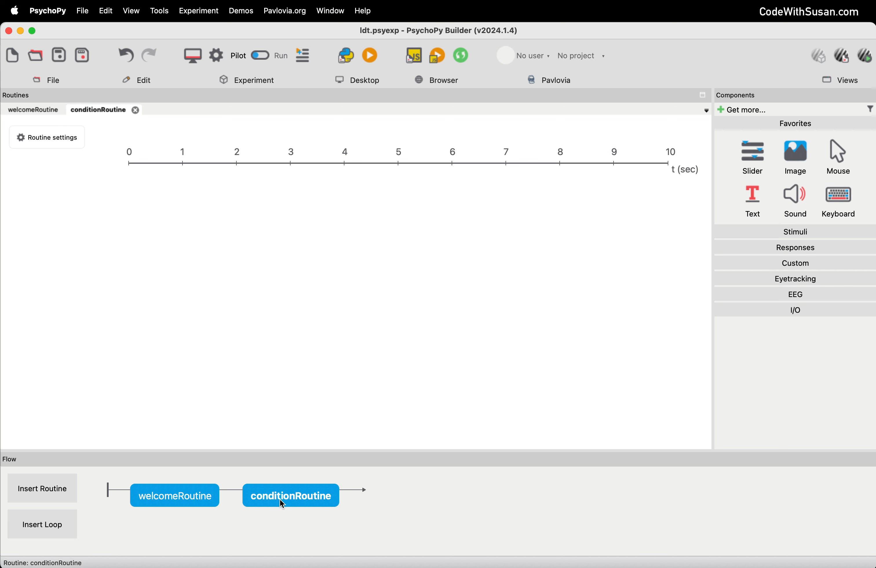
- Insert a loop around conditionRoutine in the flow and name it conditionLoop
{"action": "left_click", "coordinate": [70, 528]}
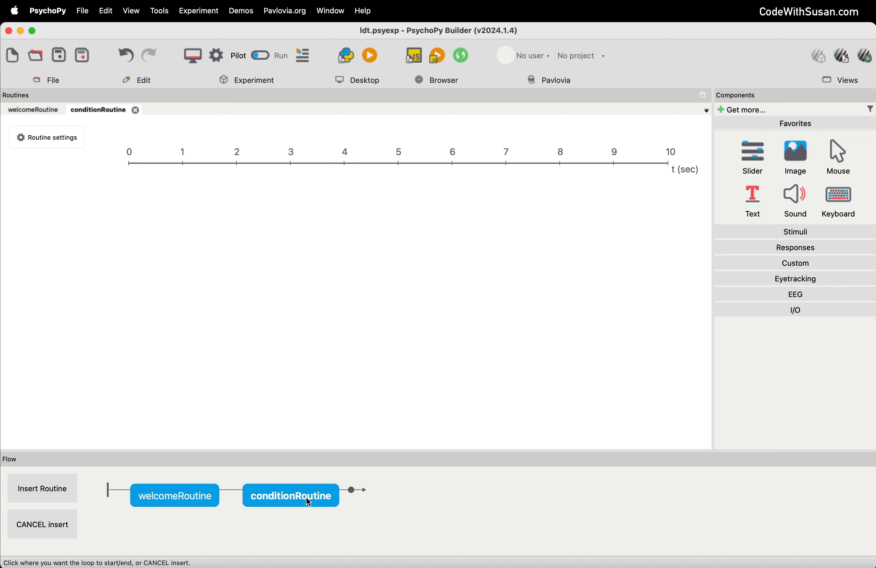
{"action": "left_click", "coordinate": [231, 491]}
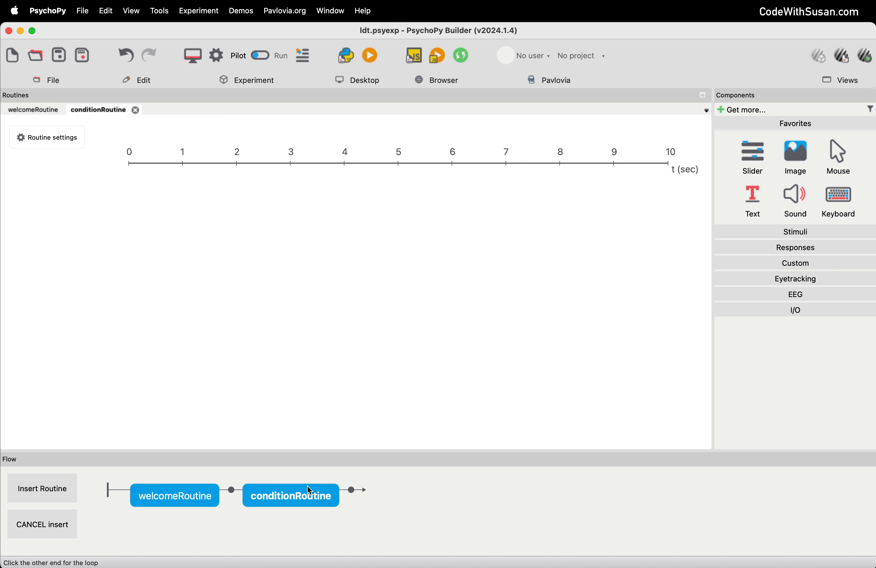
{"action": "left_click", "coordinate": [351, 490]}
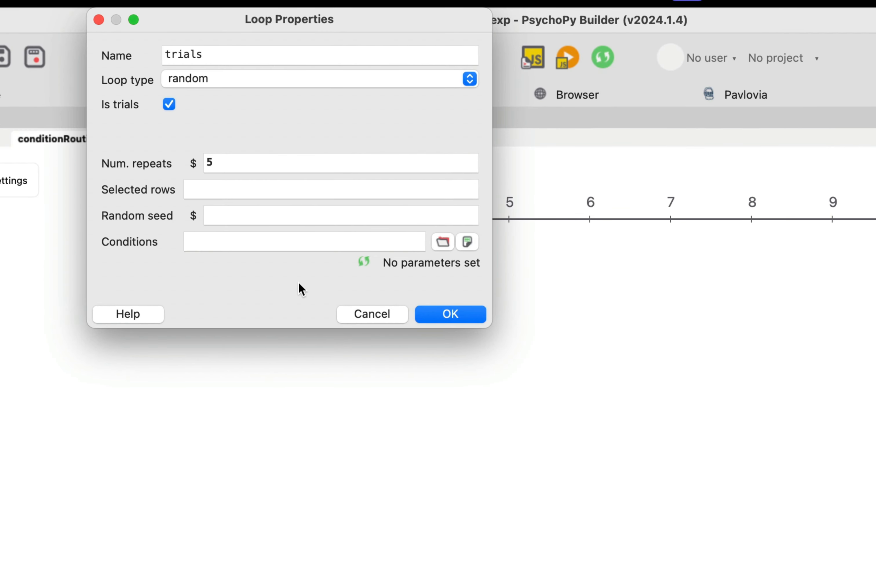
{"action": "left_click_drag", "start_coordinate": [226, 56], "coordinate": [92, 54]}
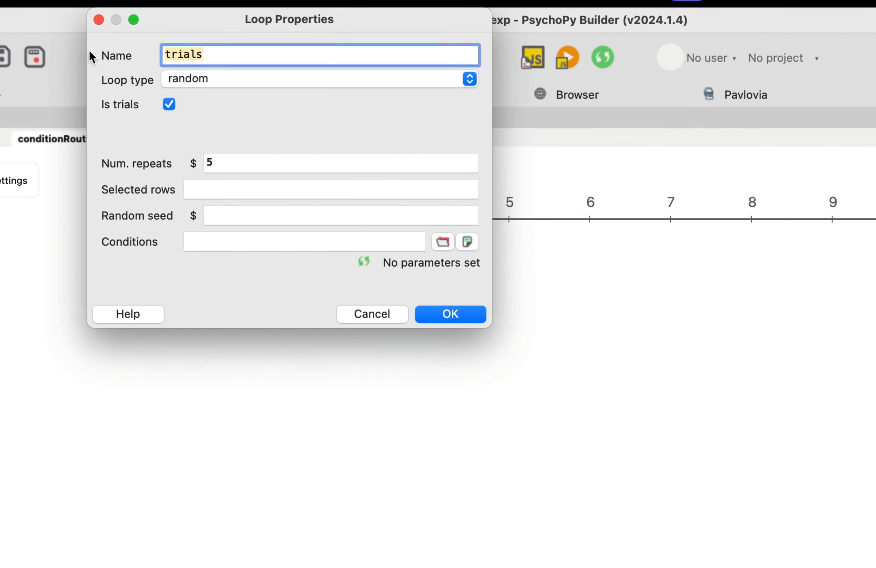
{"action": "type", "text": "conditionLoop"}
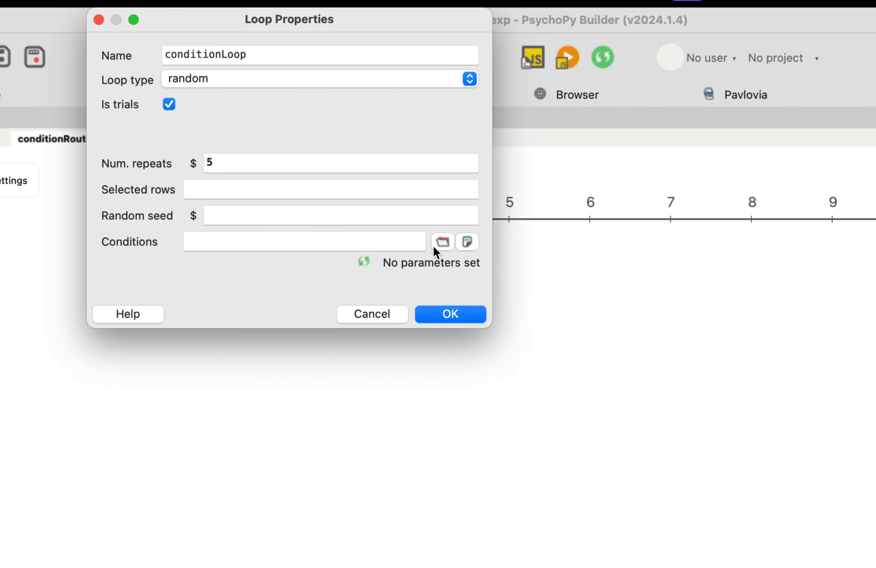
- Load conditions.csv as the conditions file for conditionLoop, set the number of repeats to 1, and accept the loop properties
{"action": "left_click", "coordinate": [441, 242]}
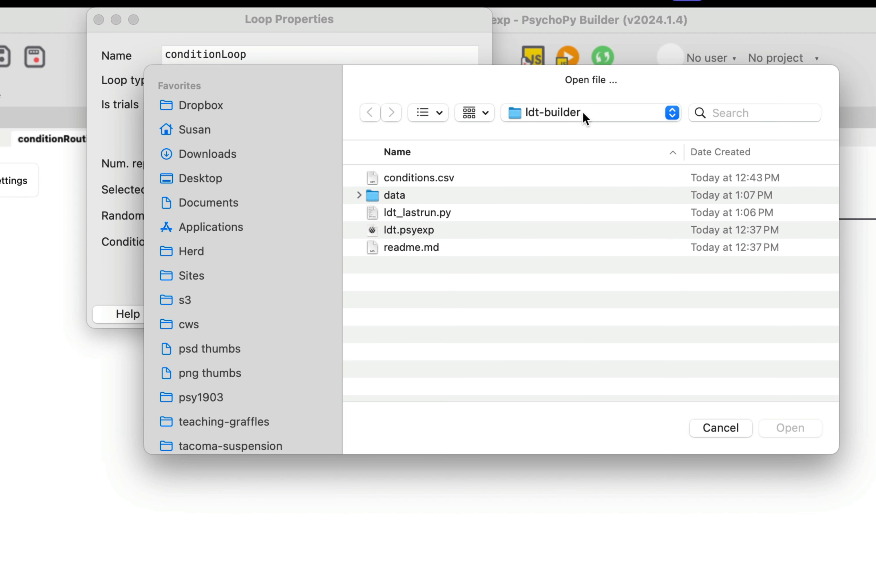
{"action": "left_click", "coordinate": [432, 176]}
{"action": "left_click", "coordinate": [788, 426]}
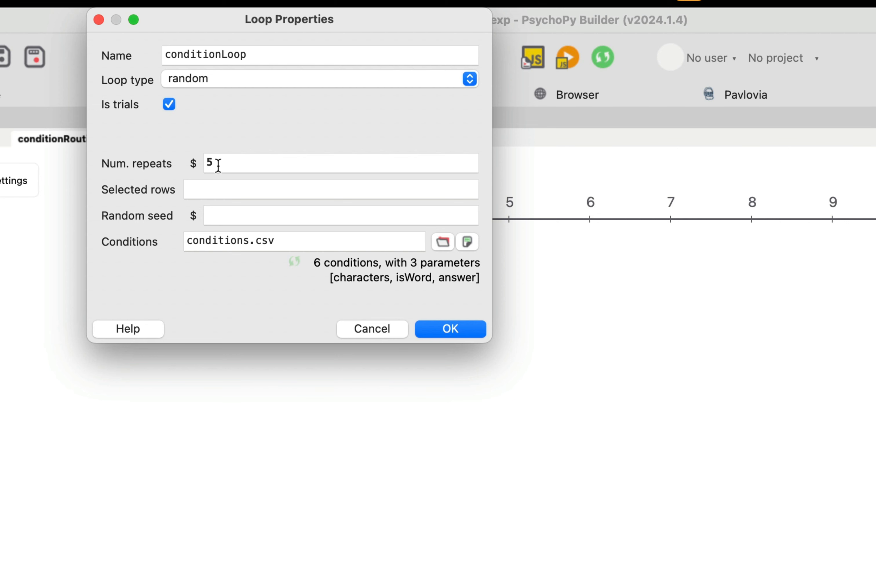
{"action": "left_click", "coordinate": [207, 161]}
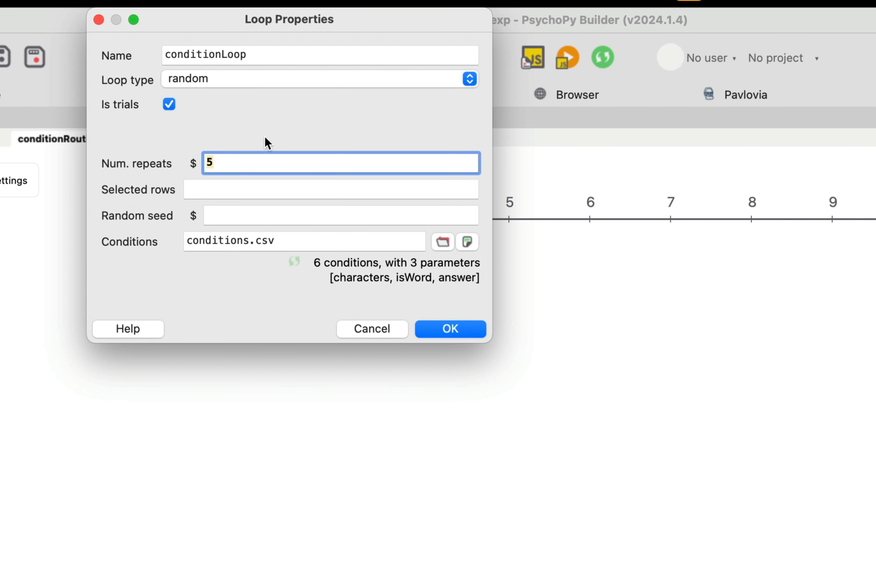
{"action": "type", "text": "1"}
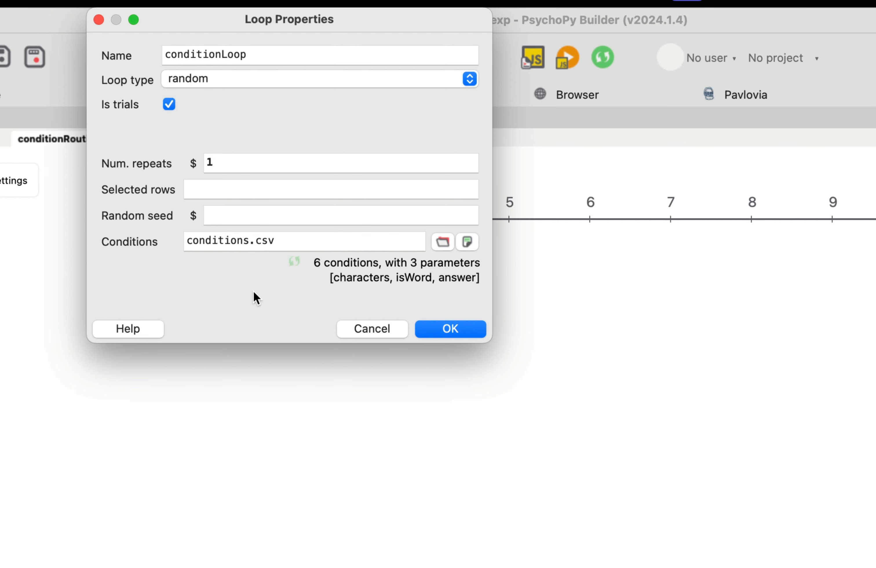
{"action": "left_click", "coordinate": [221, 169]}
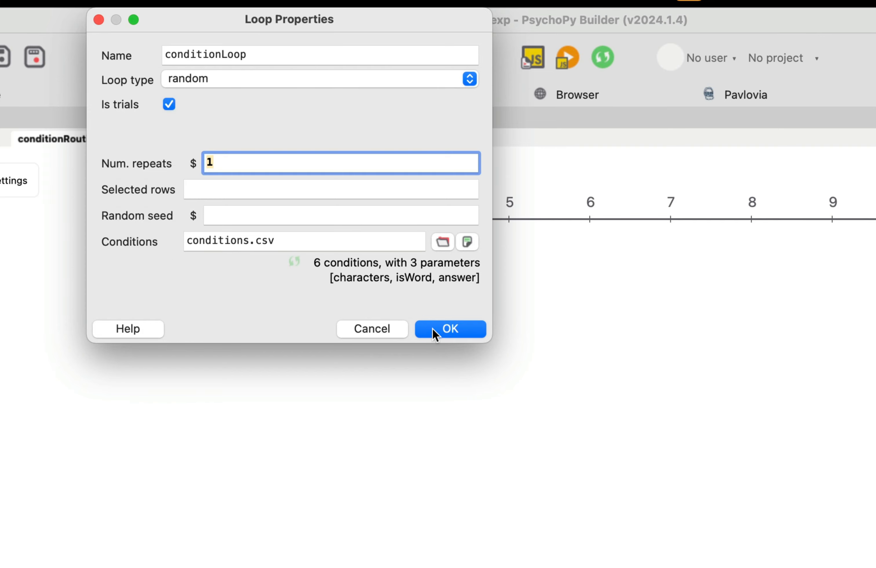
{"action": "left_click", "coordinate": [442, 330]}
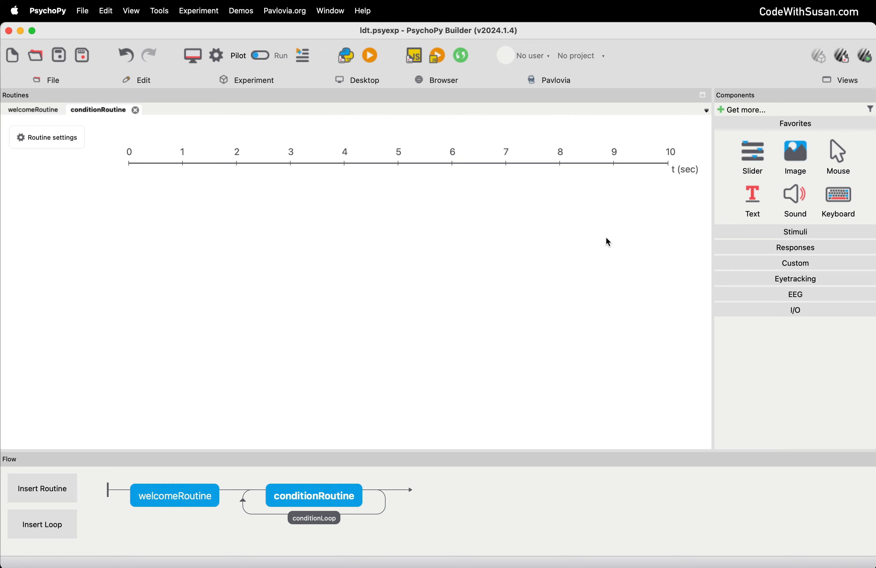
- Add a Text component named conditionText to conditionRoutine and clear its stop duration
{"action": "left_click", "coordinate": [755, 199]}
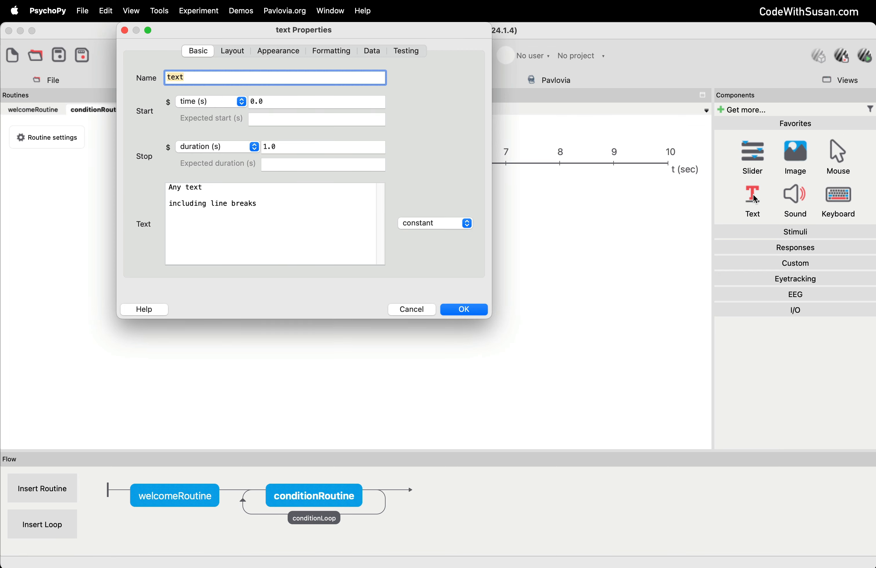
{"action": "type", "text": "conditionTe"}
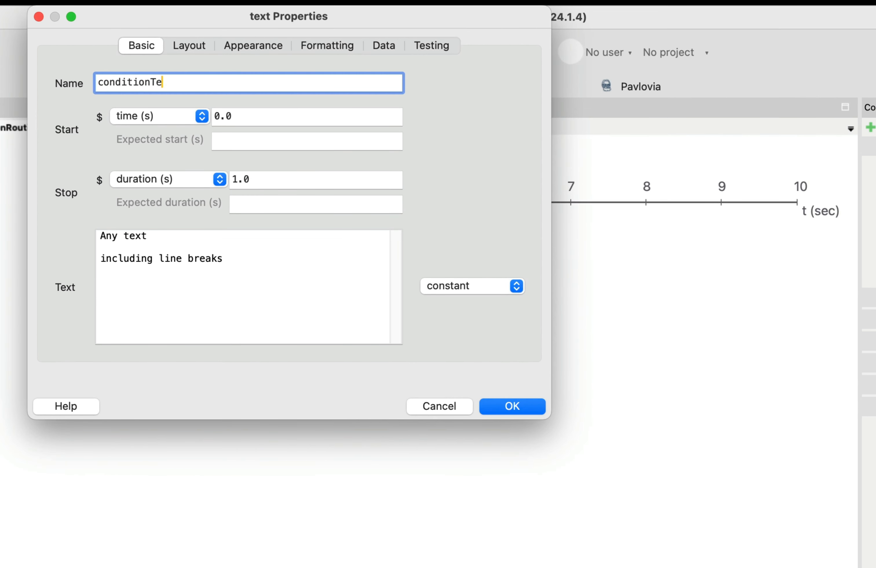
{"action": "type", "text": "xt"}
{"action": "key", "text": "Tab"}
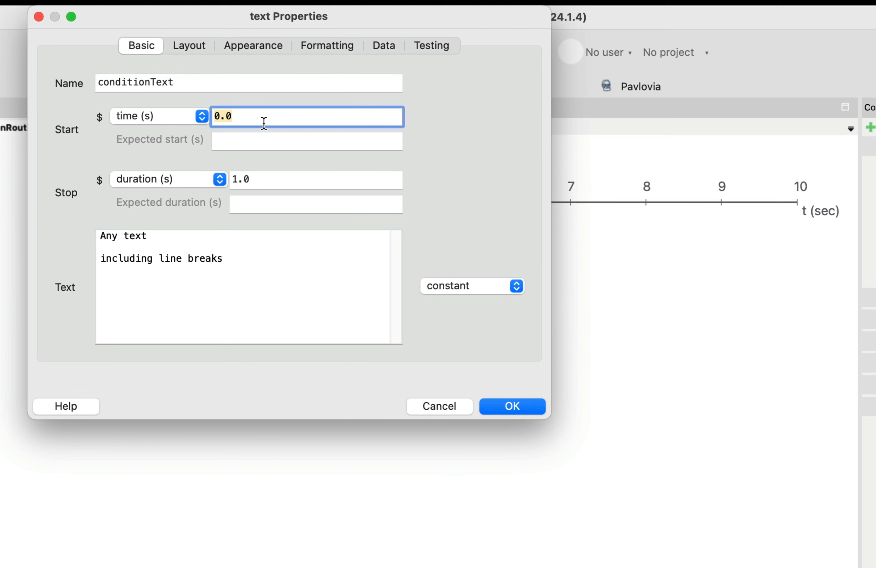
{"action": "key", "text": "Tab"}
{"action": "key", "text": "BackSpace"}
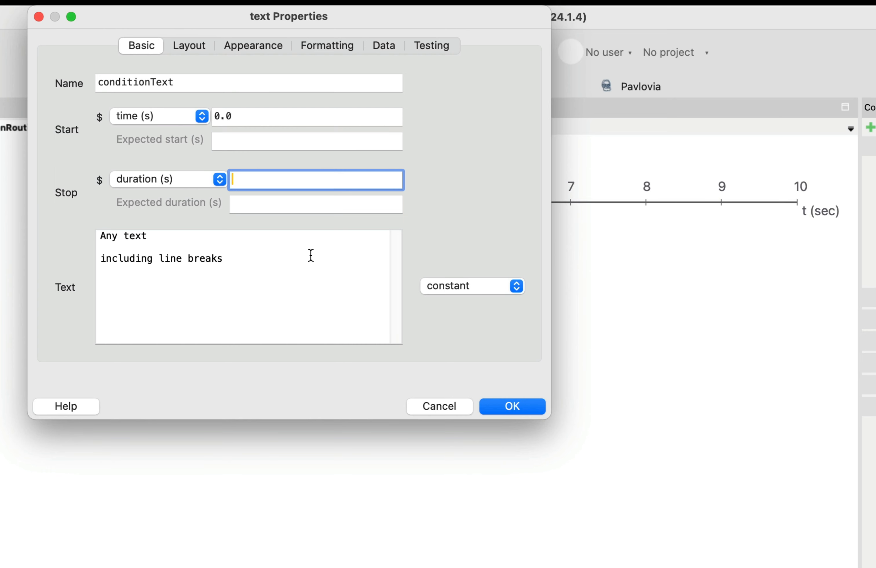
- Switch to TextEdit and examine the header row of conditions.csv for the column holding the stimulus text
{"action": "left_click_drag", "start_coordinate": [302, 285], "coordinate": [74, 227]}
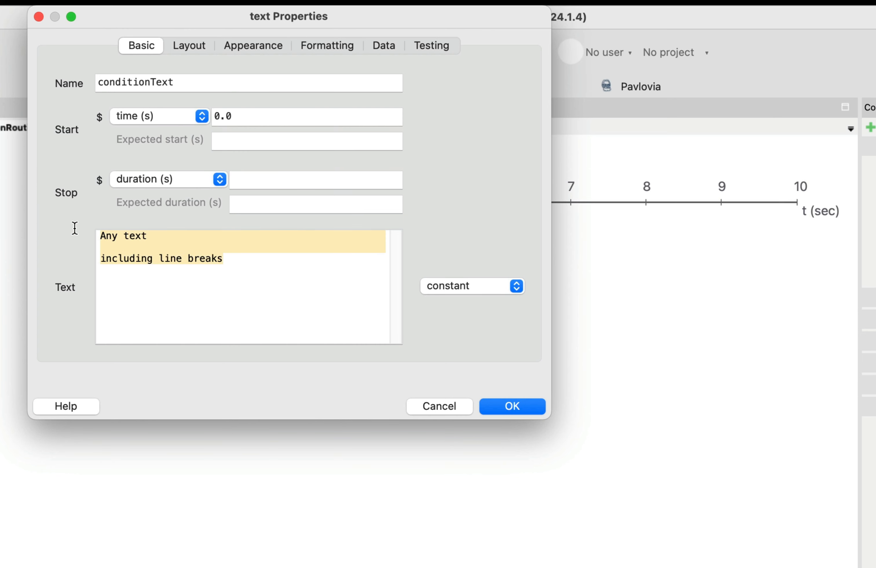
{"action": "left_click", "coordinate": [211, 287]}
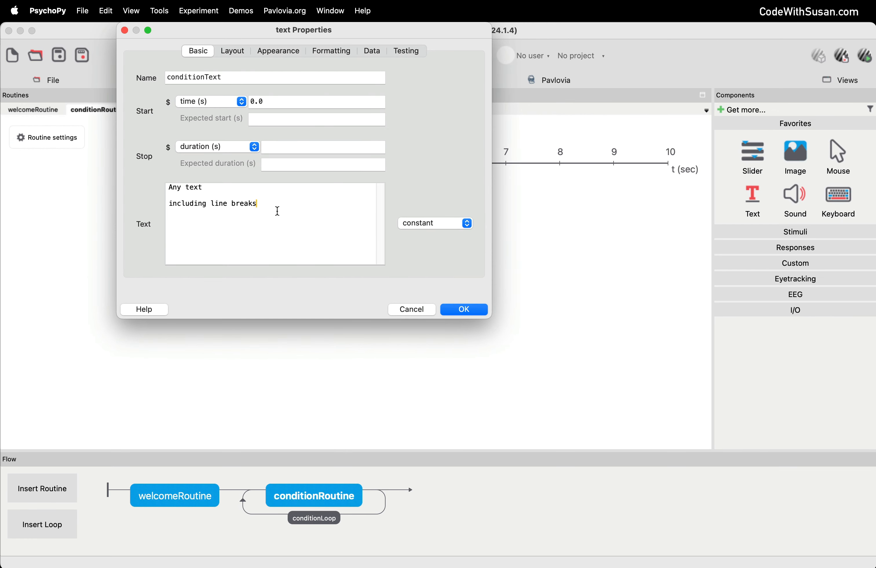
{"action": "key", "text": "super+Tab"}
{"action": "key", "text": "Tab"}
{"action": "mouse_move", "coordinate": [142, 557]}
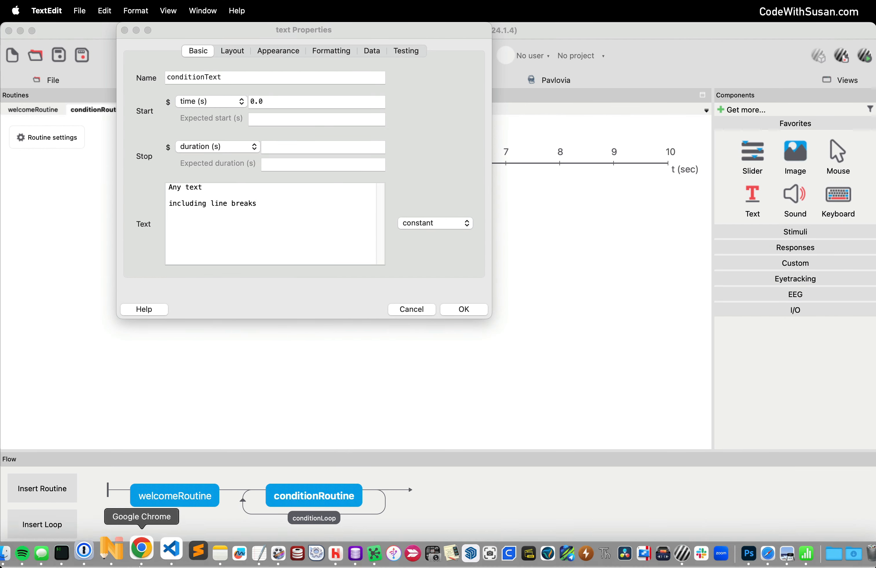
{"action": "left_click", "coordinate": [236, 553]}
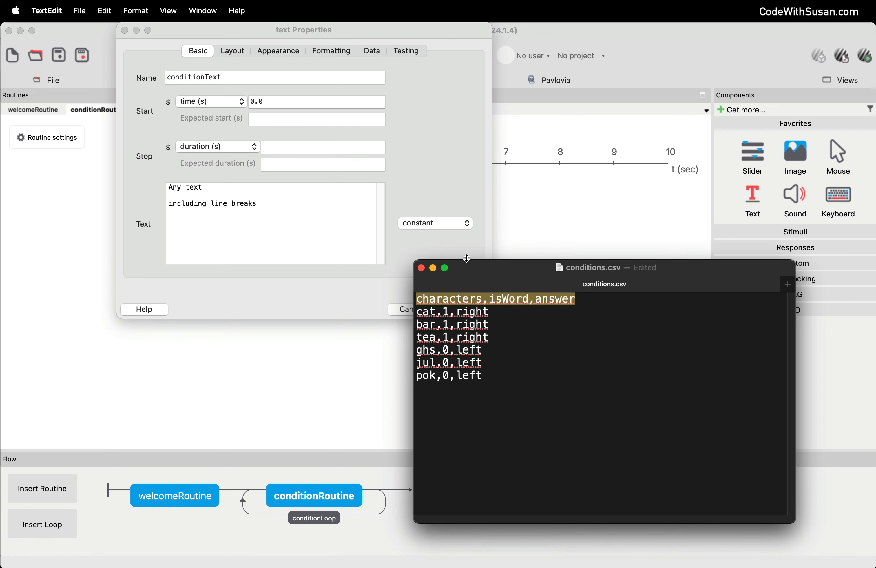
{"action": "left_click_drag", "start_coordinate": [471, 266], "coordinate": [414, 213]}
{"action": "left_click", "coordinate": [379, 272]}
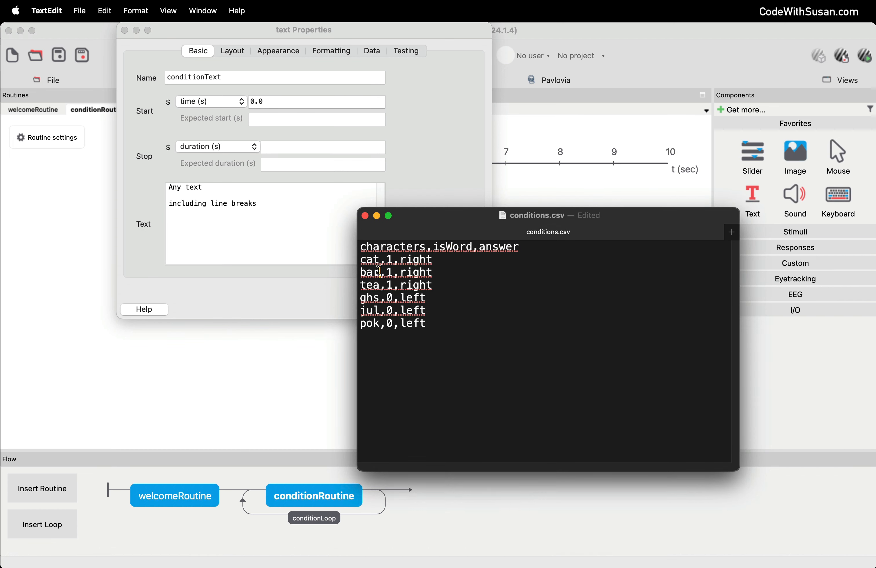
{"action": "left_click_drag", "start_coordinate": [426, 247], "coordinate": [358, 261]}
- Back in PsychoPy, set the text of conditionText to $characters, updated with set every repeat, and accept the component properties
{"action": "left_click", "coordinate": [248, 228]}
{"action": "key", "text": "super+a"}
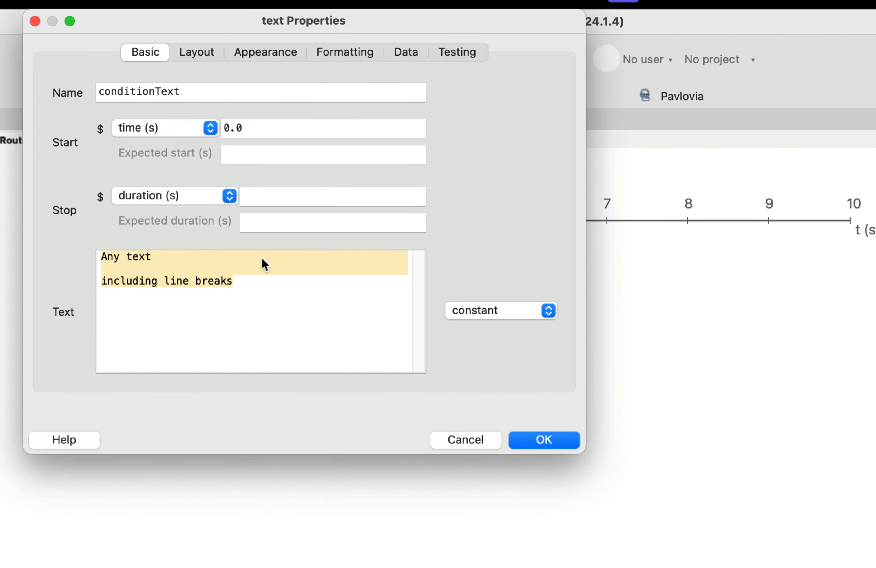
{"action": "type", "text": "$"}
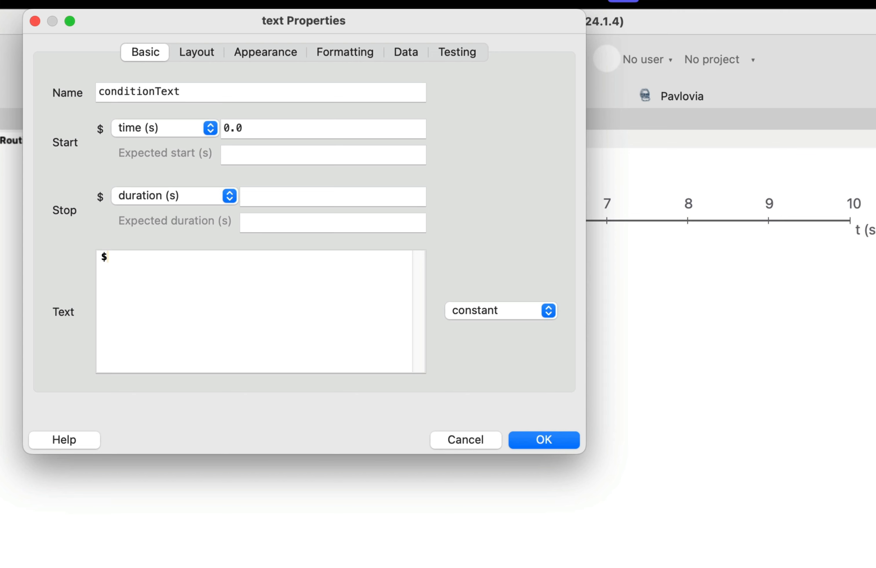
{"action": "type", "text": "characters"}
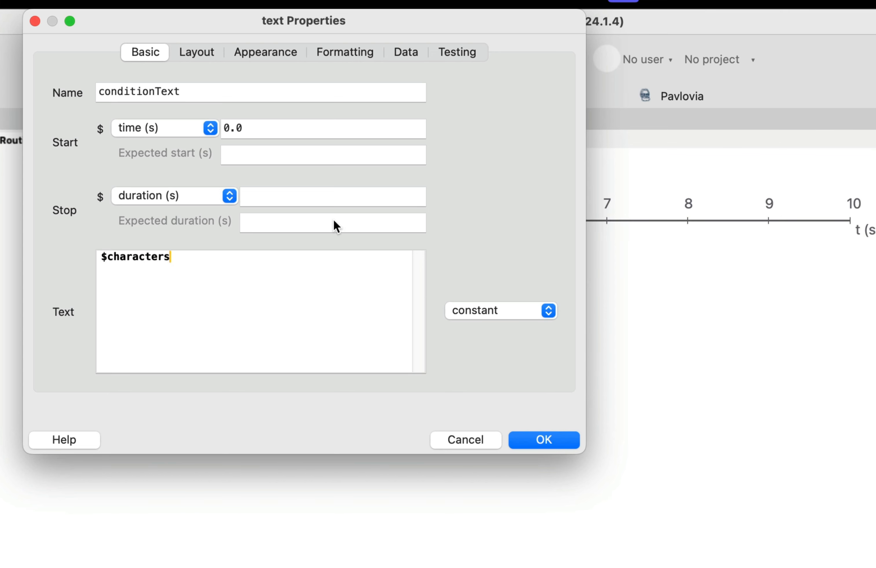
{"action": "left_click_drag", "start_coordinate": [190, 257], "coordinate": [65, 242]}
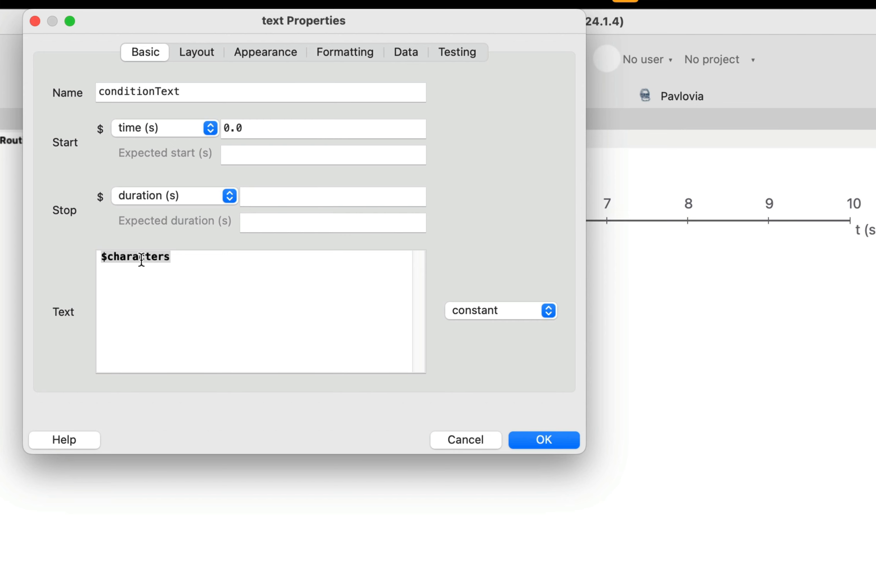
{"action": "left_click", "coordinate": [181, 290]}
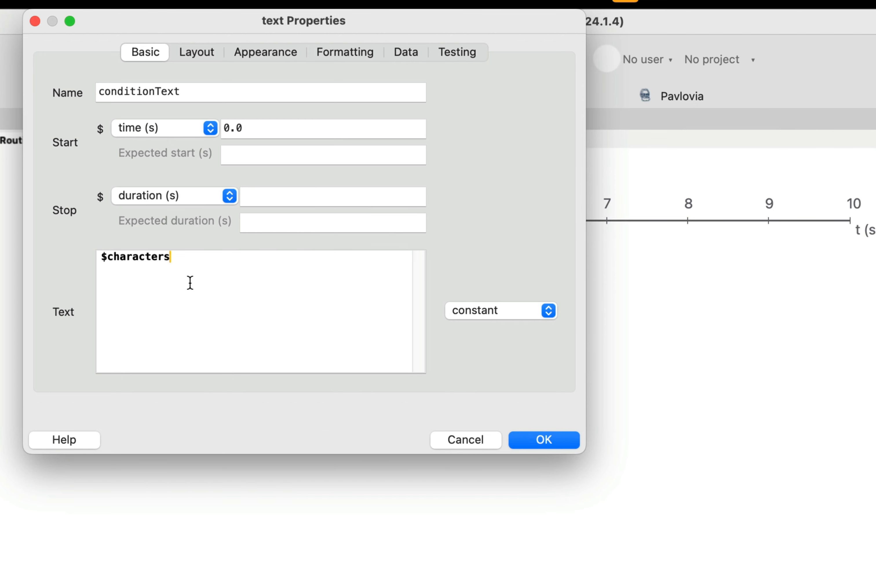
{"action": "left_click", "coordinate": [508, 311]}
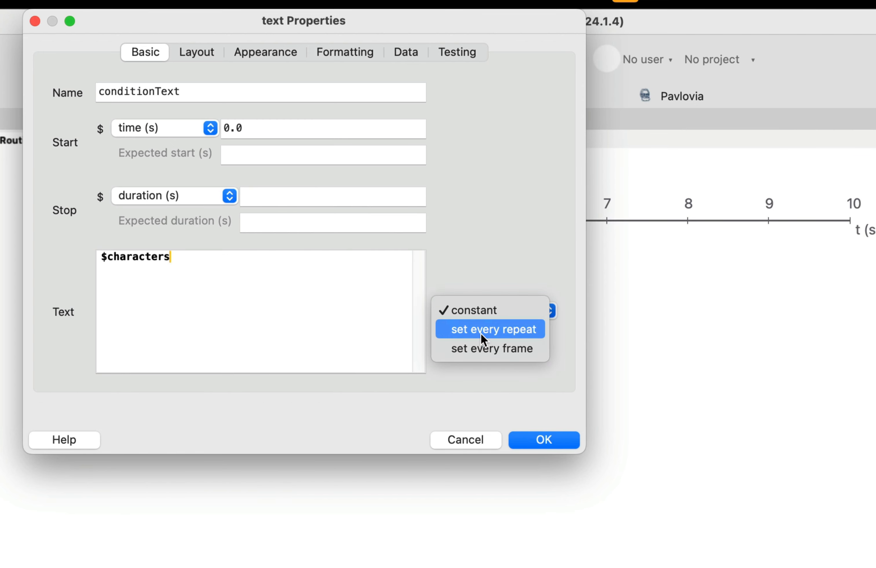
{"action": "left_click", "coordinate": [473, 330]}
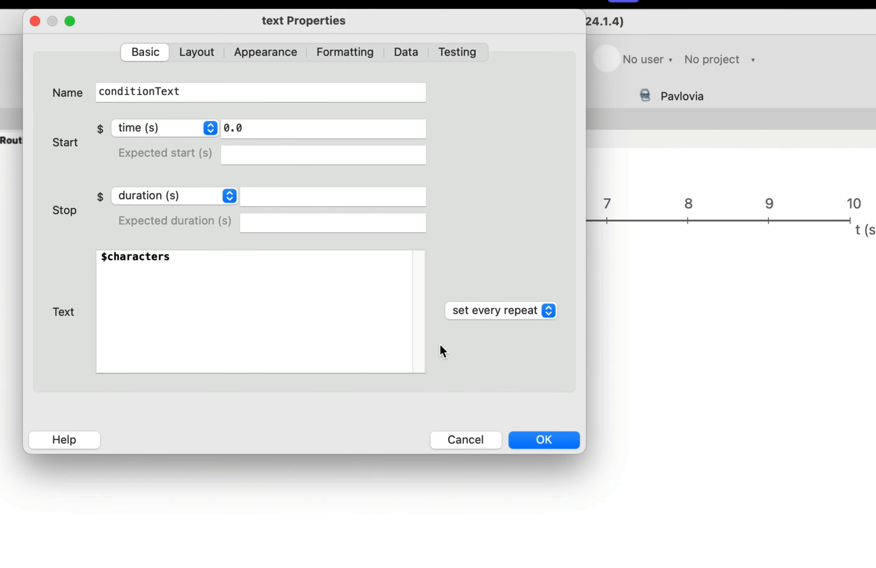
{"action": "left_click", "coordinate": [546, 439]}
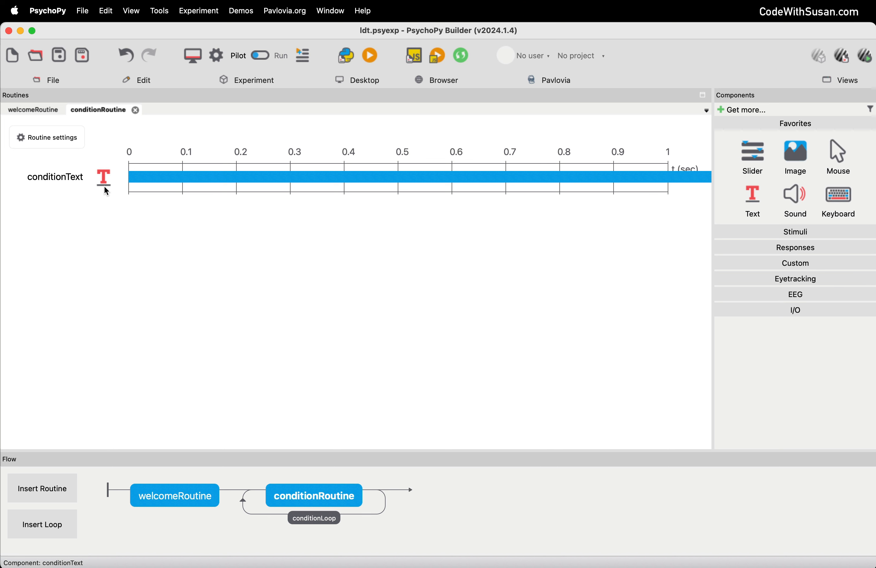
- Add a Keyboard component named responseKeyboard to conditionRoutine, with only 'left' and 'right' as allowed keys
{"action": "left_click", "coordinate": [837, 201]}
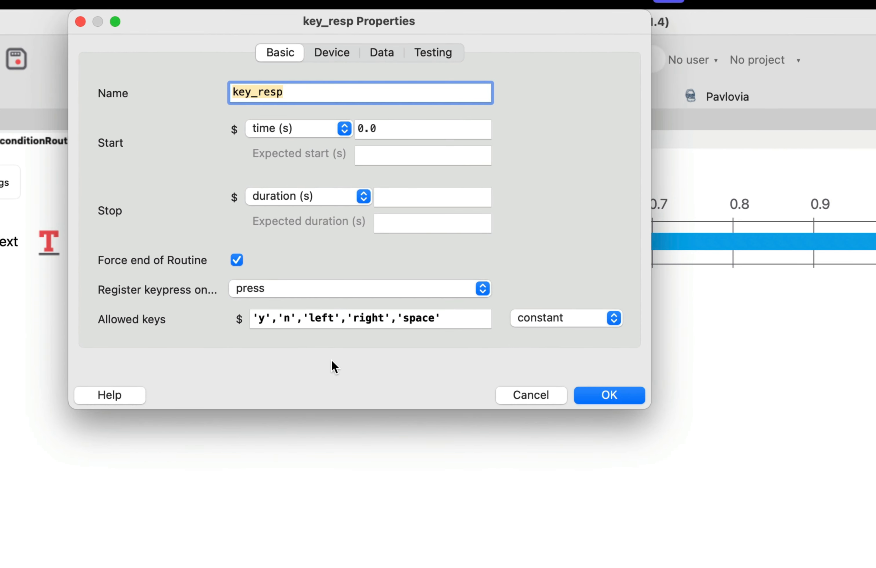
{"action": "type", "text": "respo"}
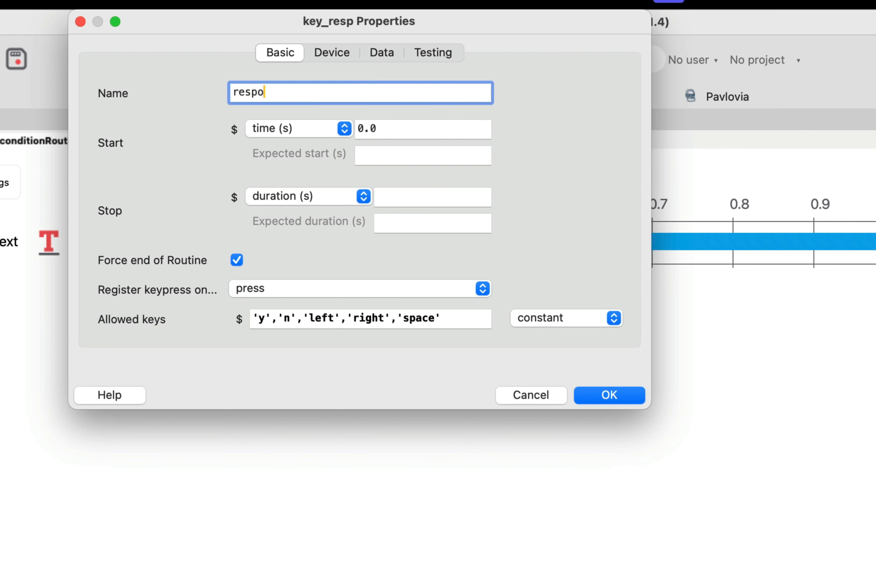
{"action": "type", "text": "nseKeyboard"}
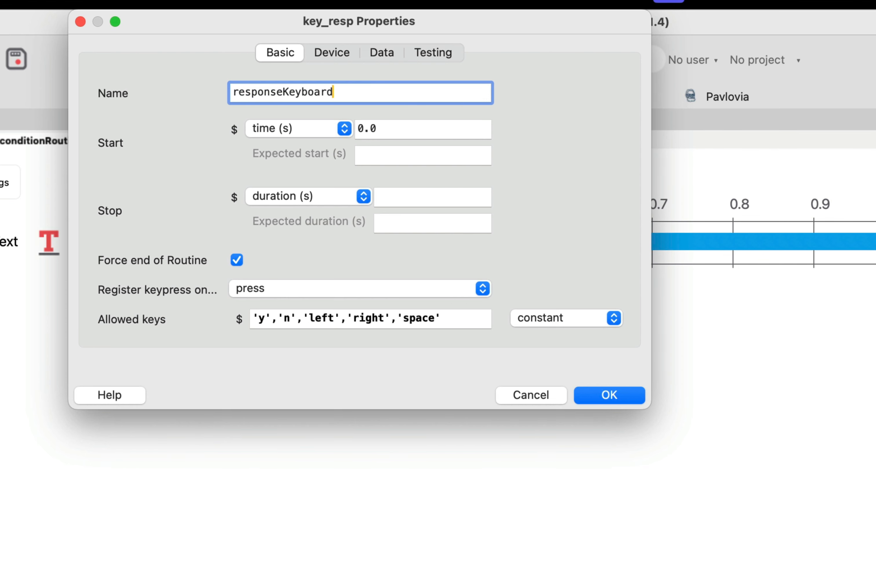
{"action": "left_click_drag", "start_coordinate": [303, 317], "coordinate": [236, 317]}
{"action": "key", "text": "BackSpace"}
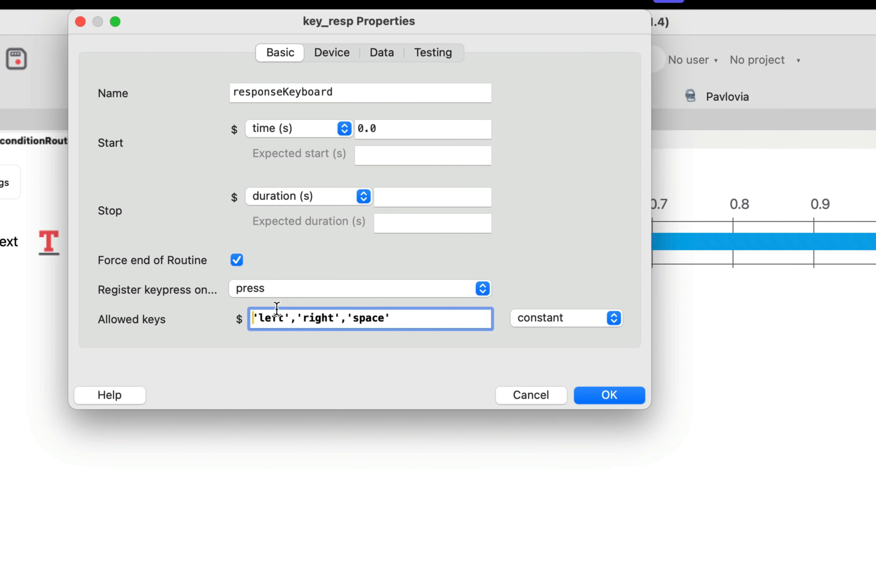
{"action": "left_click_drag", "start_coordinate": [338, 318], "coordinate": [445, 319]}
{"action": "key", "text": "BackSpace"}
- In the keyboard component's data settings, enable storing correct responses and set the correct answer to $answer
{"action": "left_click", "coordinate": [380, 62]}
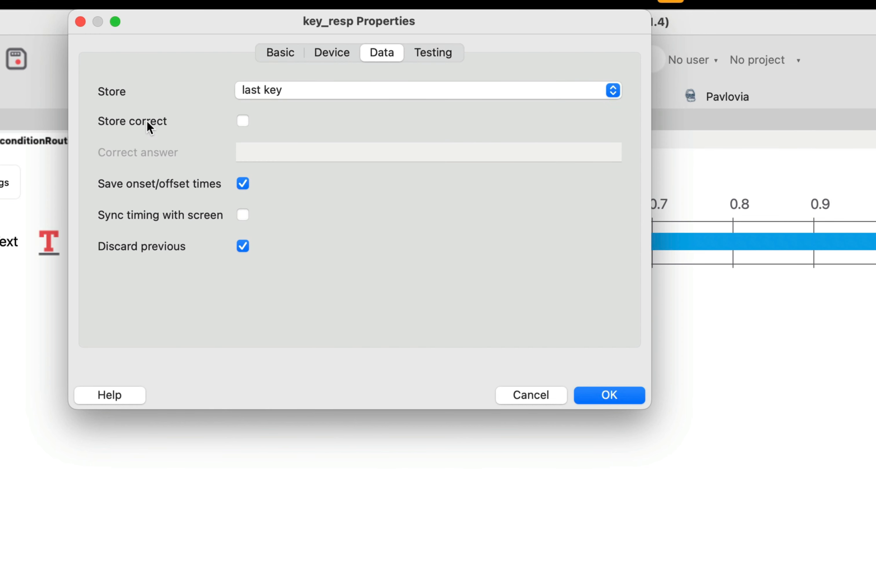
{"action": "left_click", "coordinate": [243, 122]}
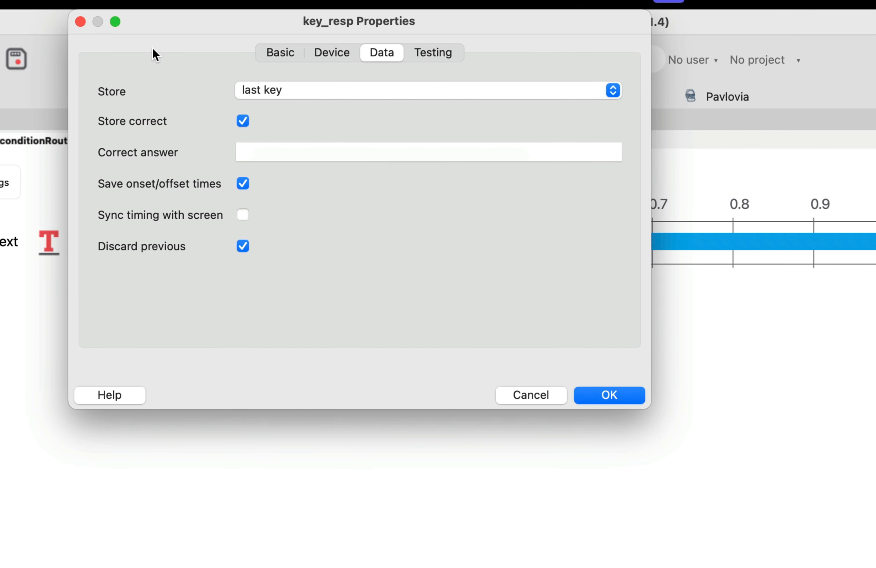
{"action": "left_click", "coordinate": [257, 150]}
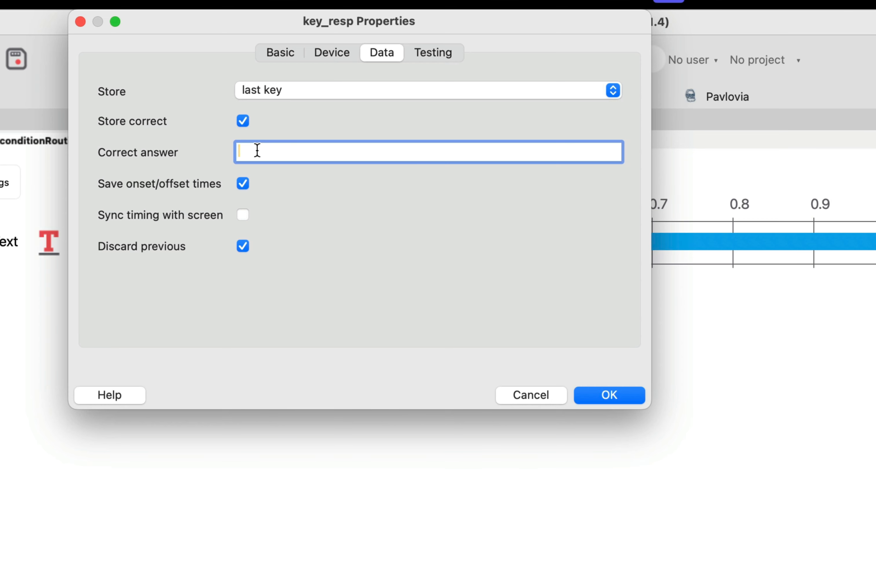
{"action": "type", "text": "$answer"}
- Switch to TextEdit and examine the answer column header and the cat row in conditions.csv
{"action": "key", "text": "super+Tab"}
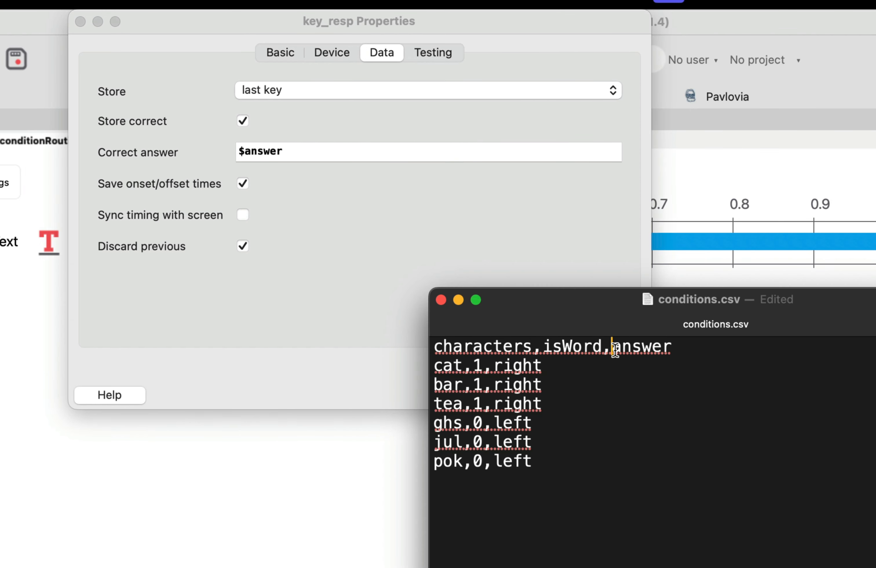
{"action": "left_click_drag", "start_coordinate": [612, 347], "coordinate": [672, 348]}
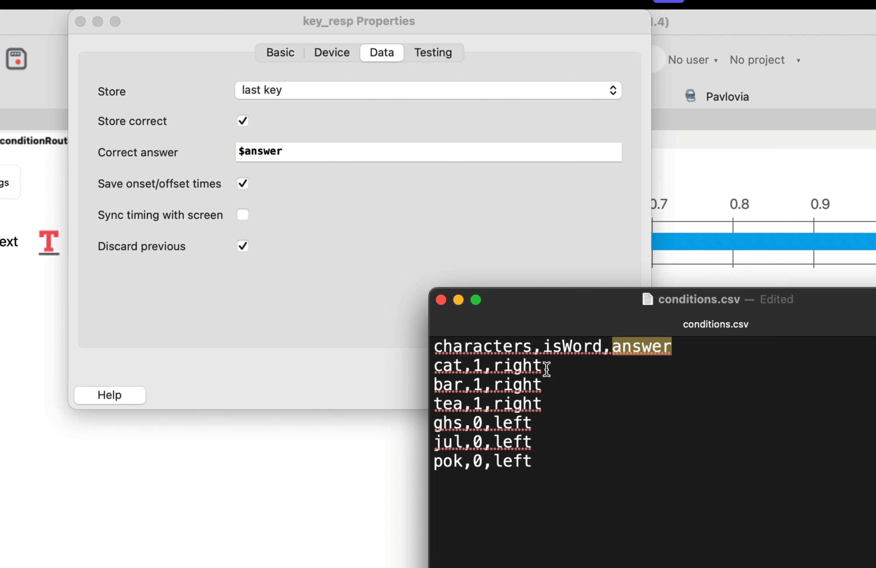
{"action": "left_click_drag", "start_coordinate": [544, 366], "coordinate": [434, 366]}
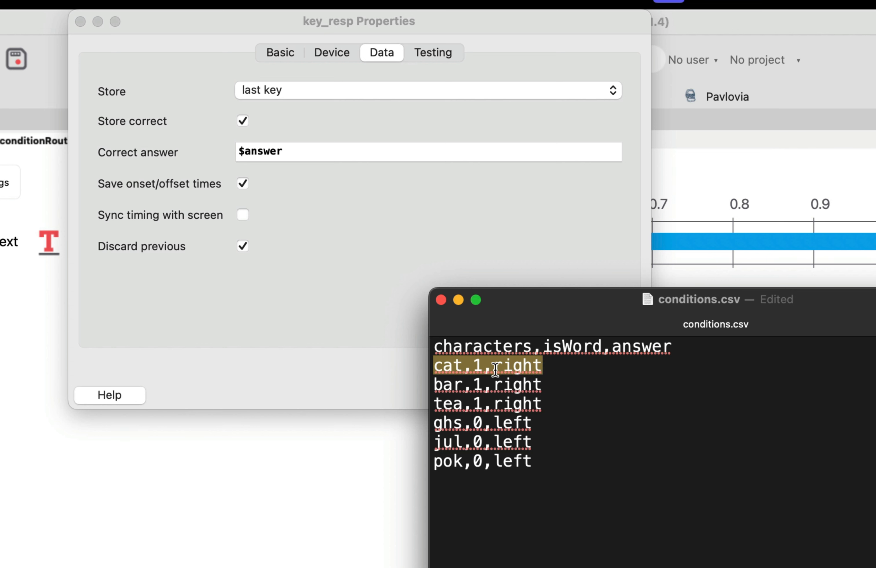
{"action": "left_click", "coordinate": [559, 366]}
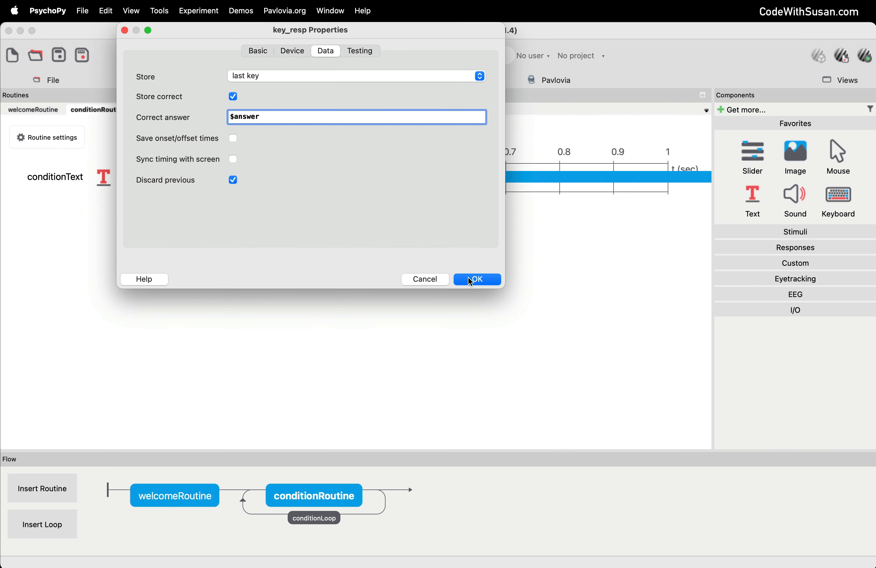
- Back in PsychoPy, turn off saving of onset/offset times and accept the keyboard component's properties
{"action": "left_click", "coordinate": [476, 280]}
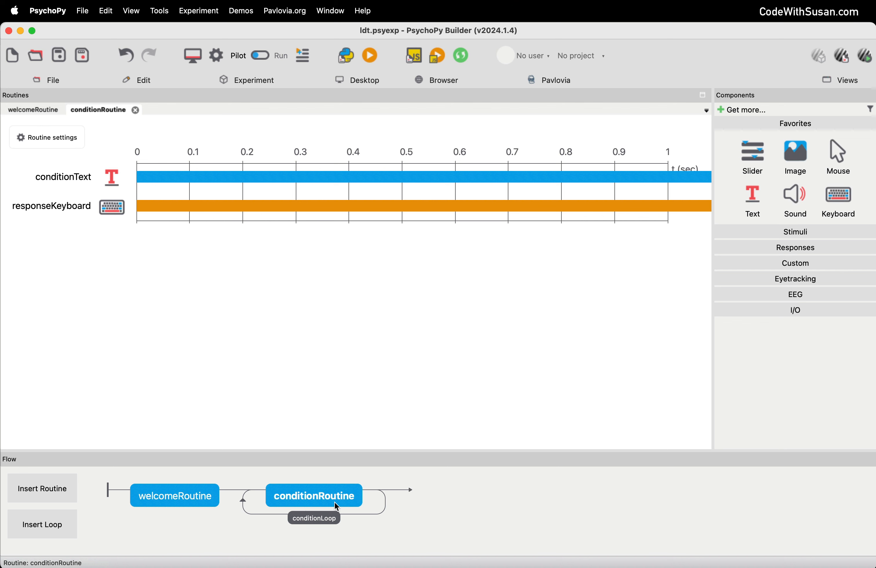
- Run the experiment on the desktop in pilot mode, accept the participant dialog, and start the trials from the welcome screen
{"action": "left_click", "coordinate": [370, 56]}
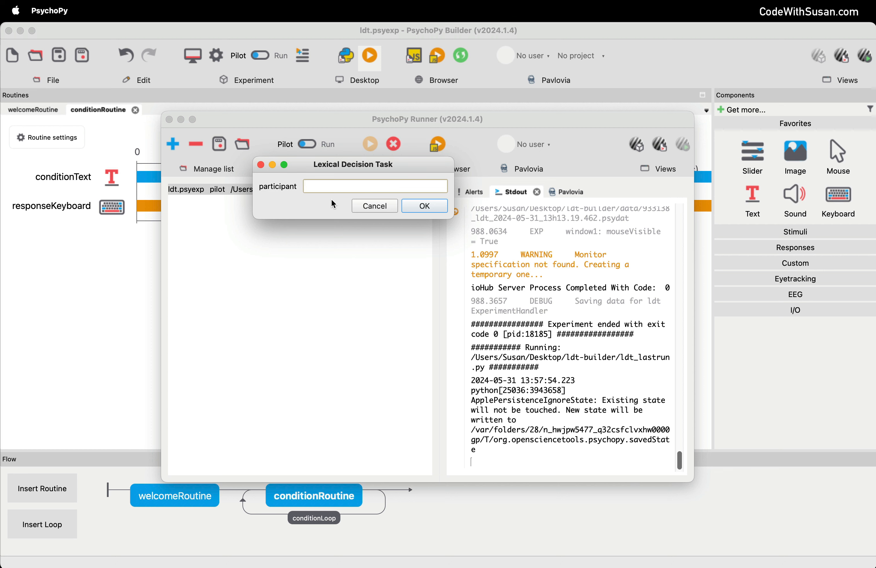
{"action": "left_click", "coordinate": [419, 206]}
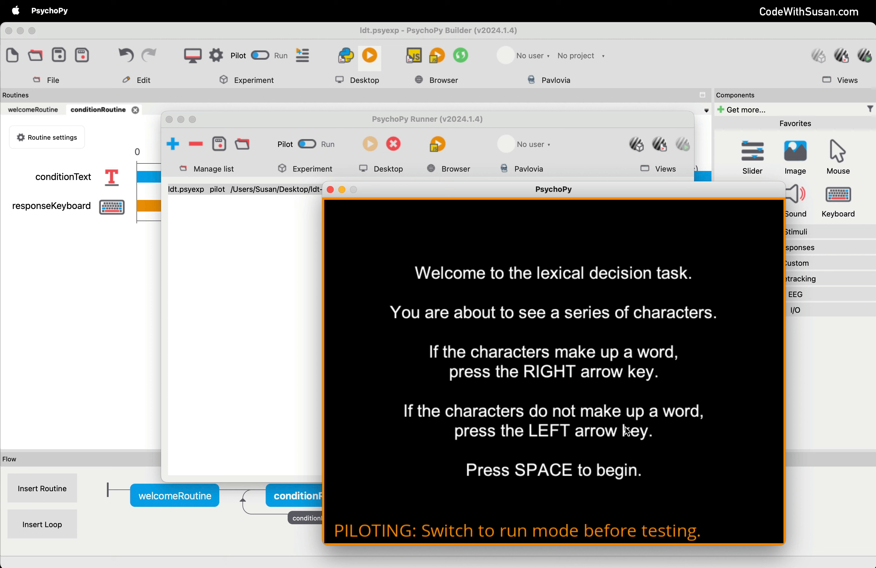
{"action": "key", "text": "space"}
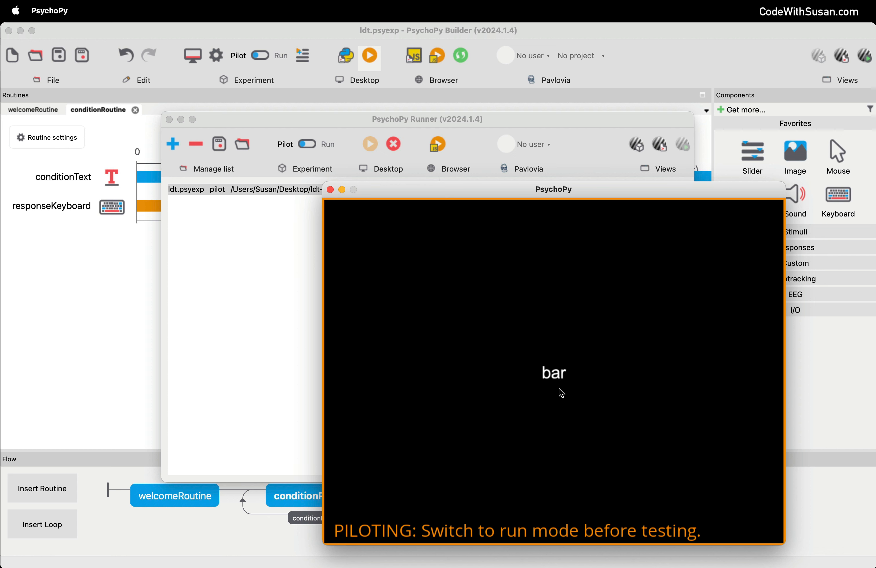
- Answer the trials with right for words and left for non-words until the run ends, and return to the Builder window
{"action": "key", "text": "Right"}
{"action": "key", "text": "Right"}
{"action": "key", "text": "Left"}
{"action": "key", "text": "Left"}
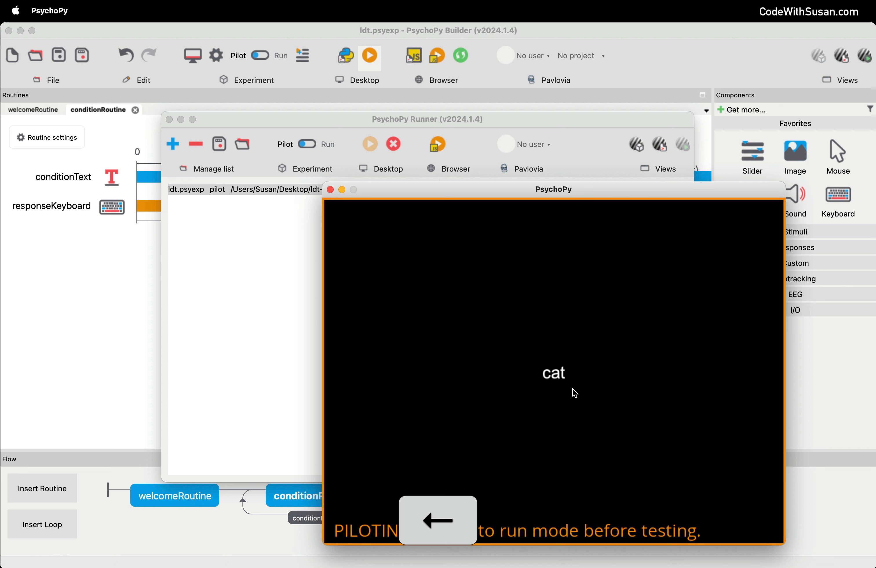
{"action": "key", "text": "Right"}
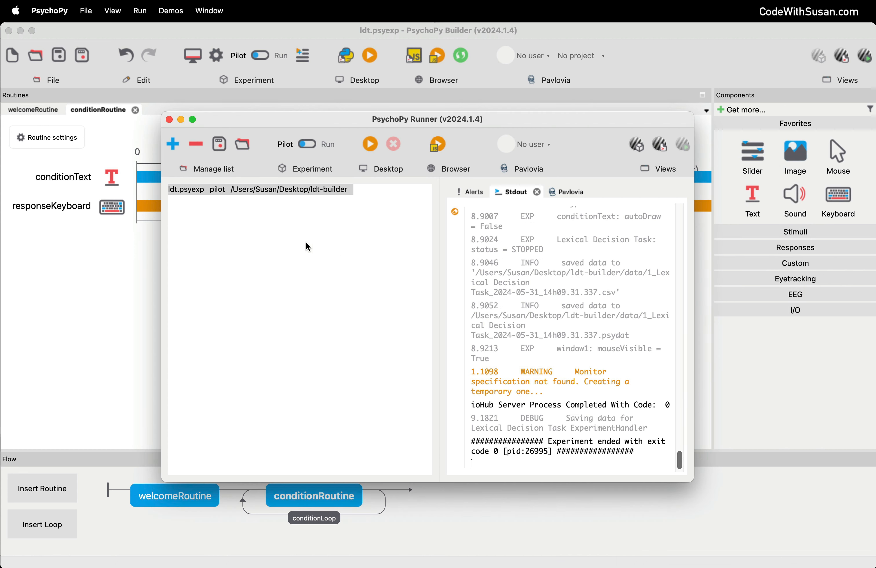
{"action": "left_click", "coordinate": [113, 277]}
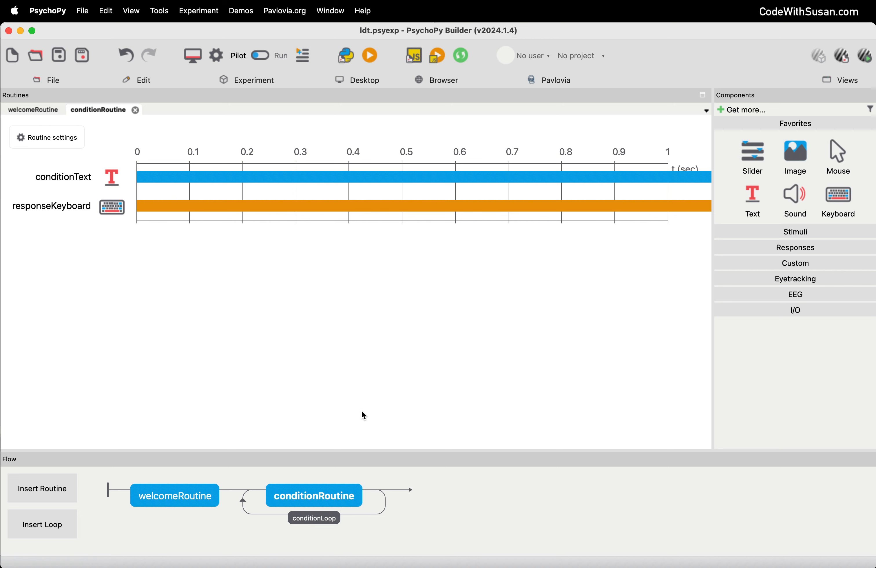
- Switch to Finder, open the ldt-builder folder, expand its data folder, and widen the name column to show full file names
{"action": "left_click", "coordinate": [23, 555]}
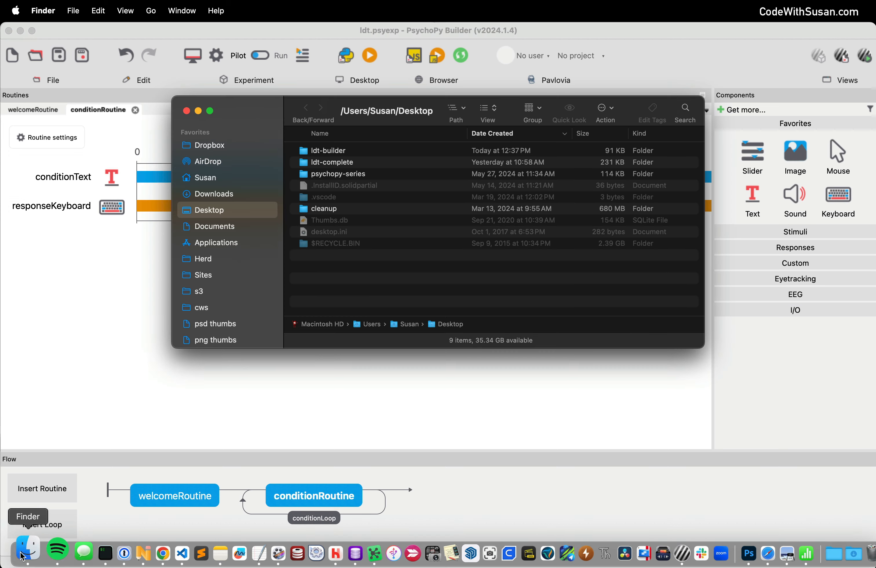
{"action": "double_click", "coordinate": [319, 152]}
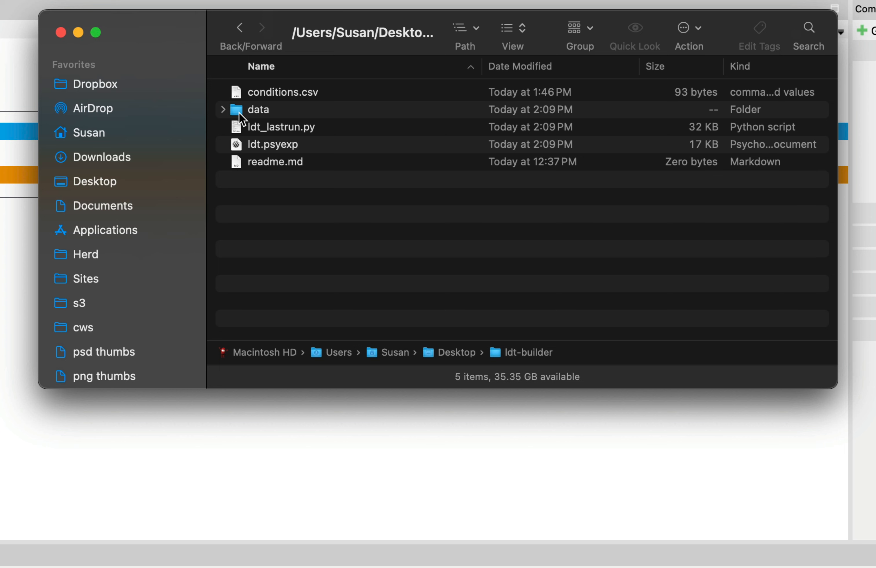
{"action": "left_click", "coordinate": [223, 111]}
{"action": "left_click", "coordinate": [222, 109]}
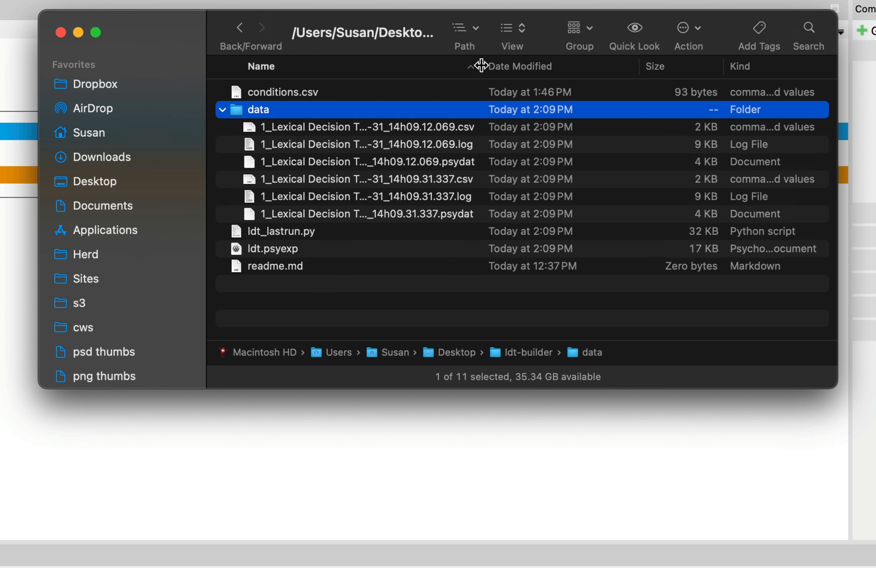
{"action": "left_click_drag", "start_coordinate": [481, 66], "coordinate": [657, 70]}
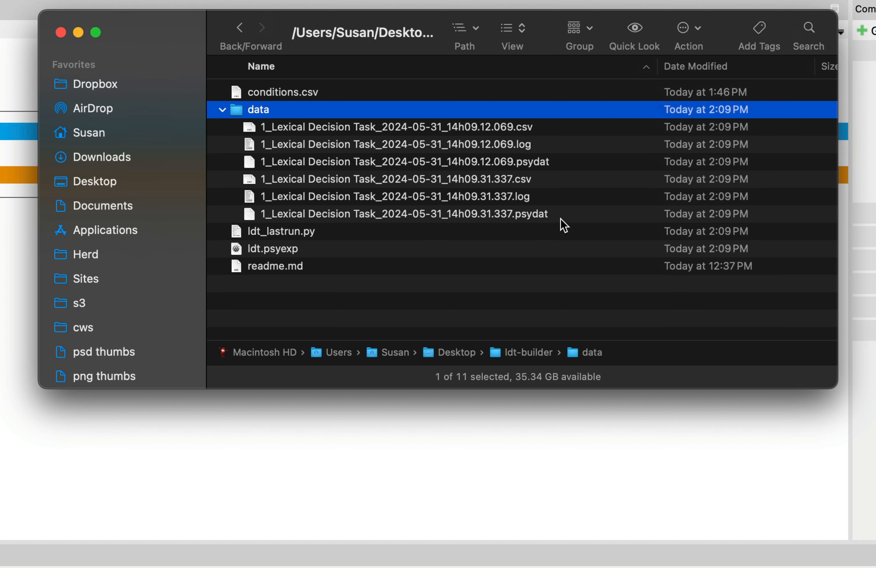
- Preview the data file 1_Lexical Decision Task_2024-05-31_14h09.12.069.csv to examine its recorded trial columns, and close the preview
{"action": "left_click", "coordinate": [505, 127]}
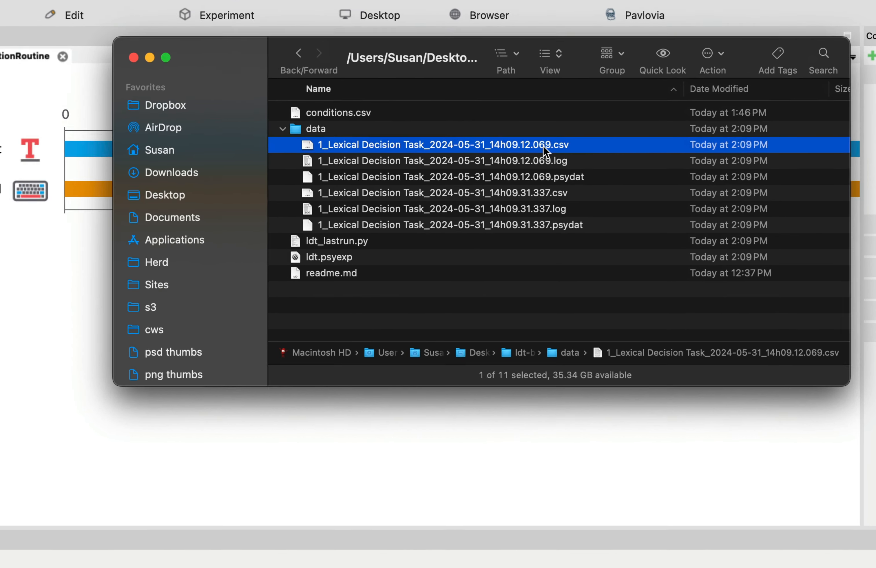
{"action": "key", "text": "space"}
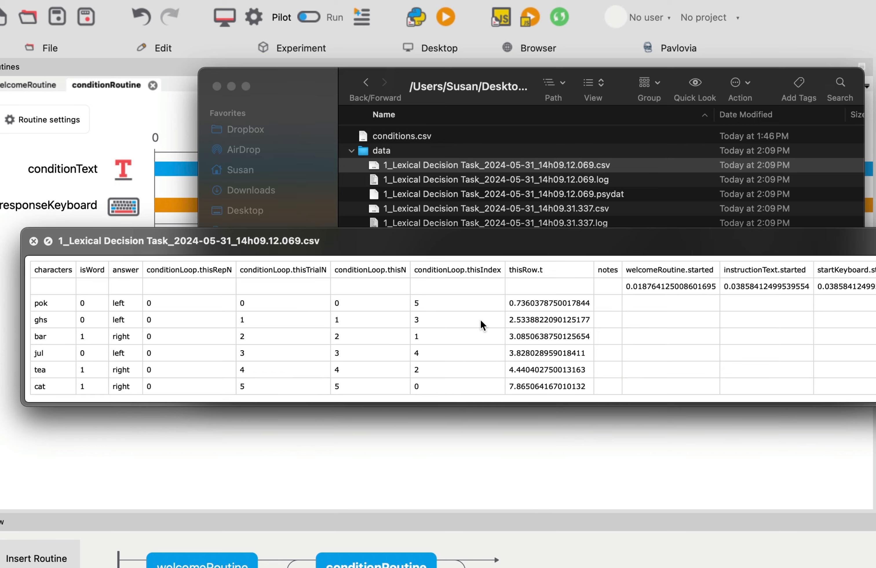
{"action": "left_click", "coordinate": [545, 167]}
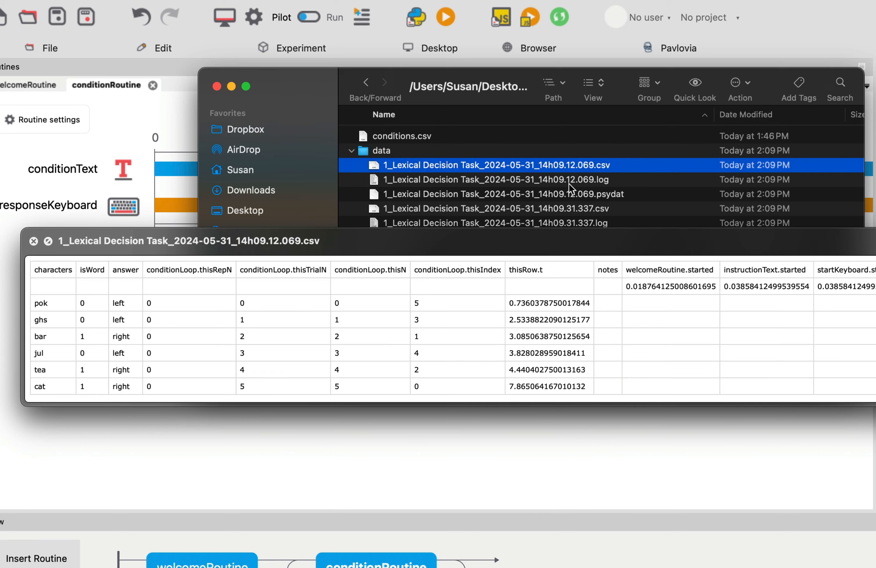
{"action": "left_click", "coordinate": [33, 241]}
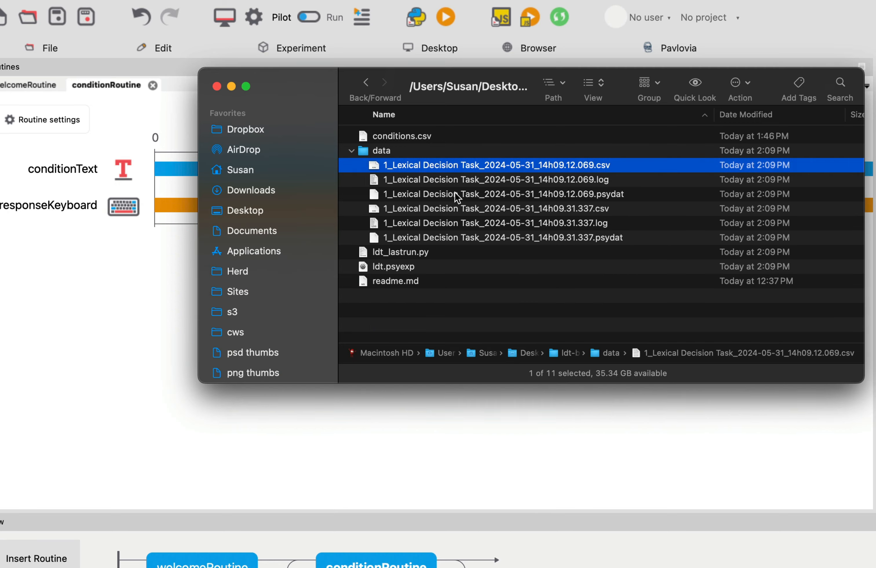
- Preview the matching 14h09.12.069 log file, read through its event entries, and close the preview
{"action": "left_click", "coordinate": [511, 180]}
{"action": "key", "text": "space"}
{"action": "scroll", "coordinate": [520, 422], "scroll_direction": "down", "scroll_amount": 15}
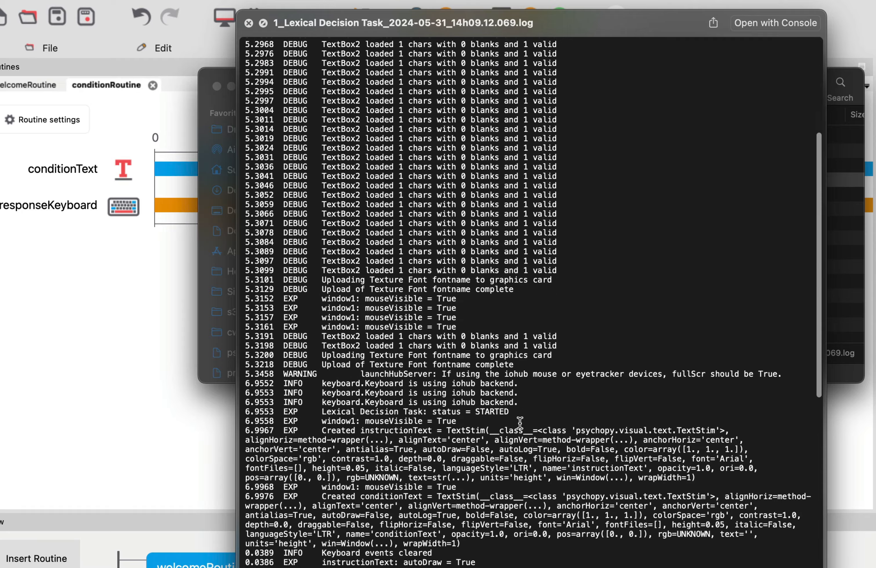
{"action": "scroll", "coordinate": [520, 422], "scroll_direction": "down", "scroll_amount": 10}
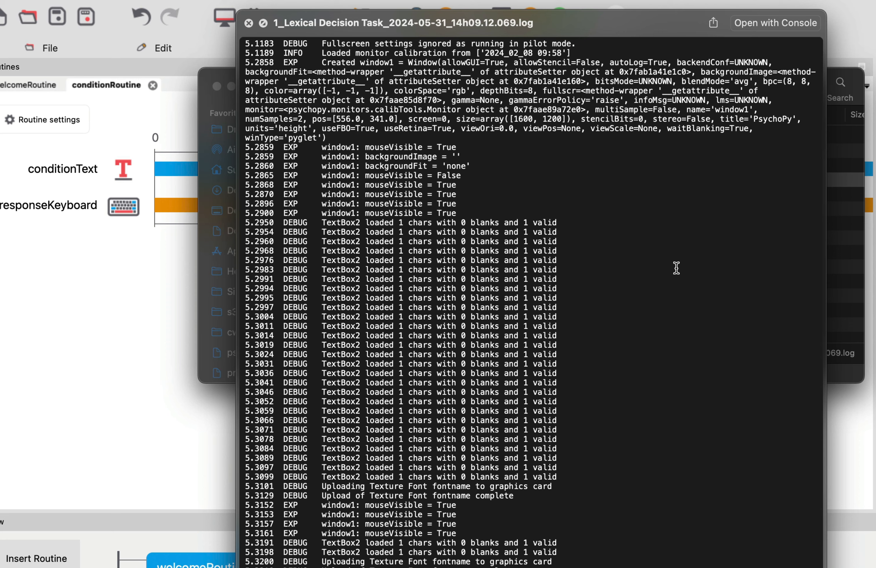
{"action": "scroll", "coordinate": [676, 268], "scroll_direction": "down", "scroll_amount": 5}
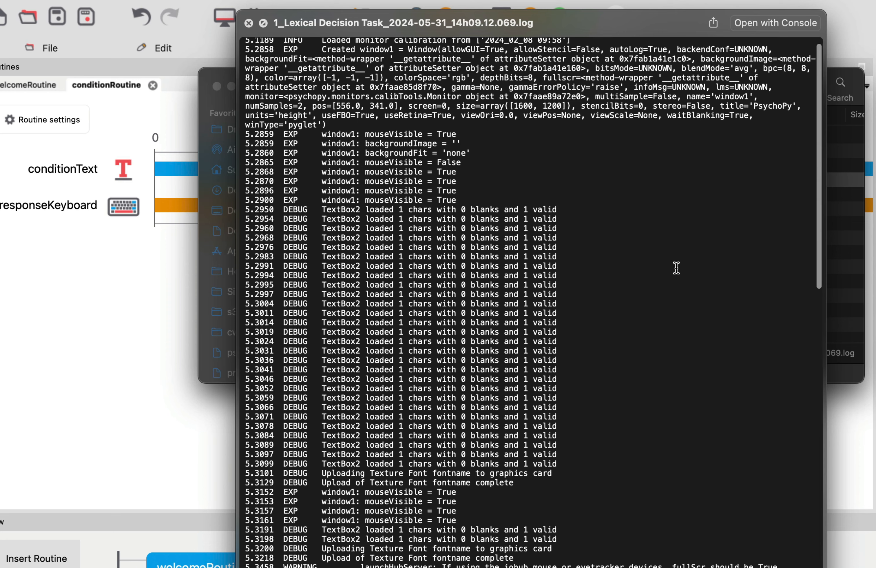
{"action": "scroll", "coordinate": [462, 399], "scroll_direction": "down", "scroll_amount": 15}
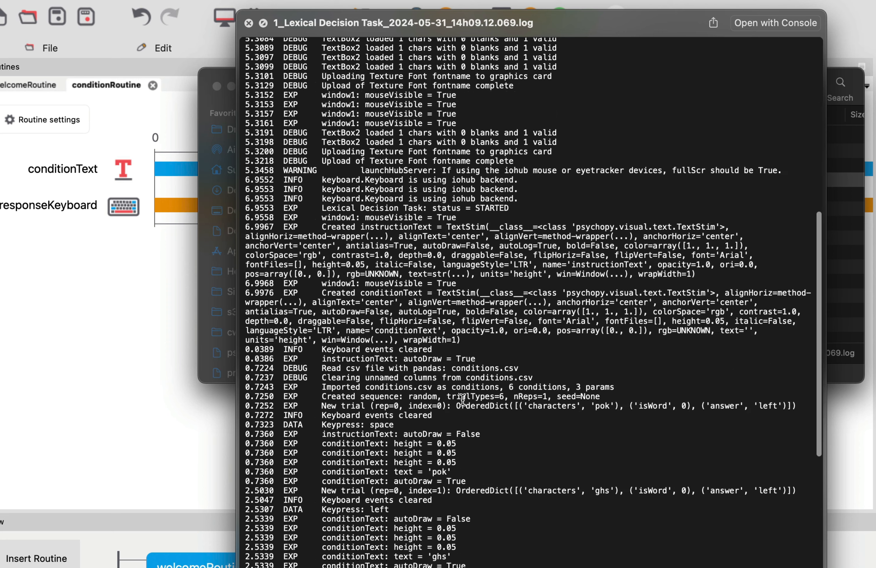
{"action": "scroll", "coordinate": [463, 399], "scroll_direction": "up", "scroll_amount": 15}
{"action": "scroll", "coordinate": [462, 399], "scroll_direction": "up", "scroll_amount": 5}
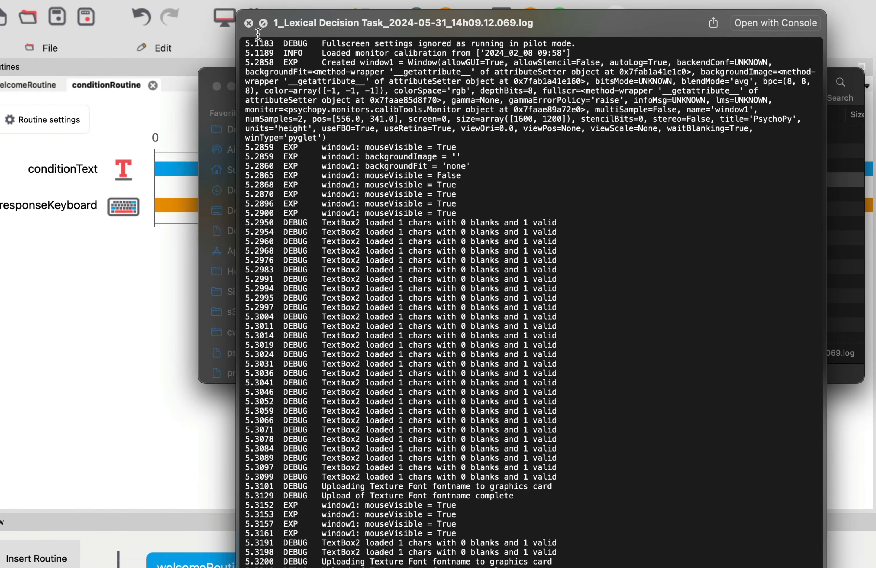
{"action": "left_click", "coordinate": [249, 23]}
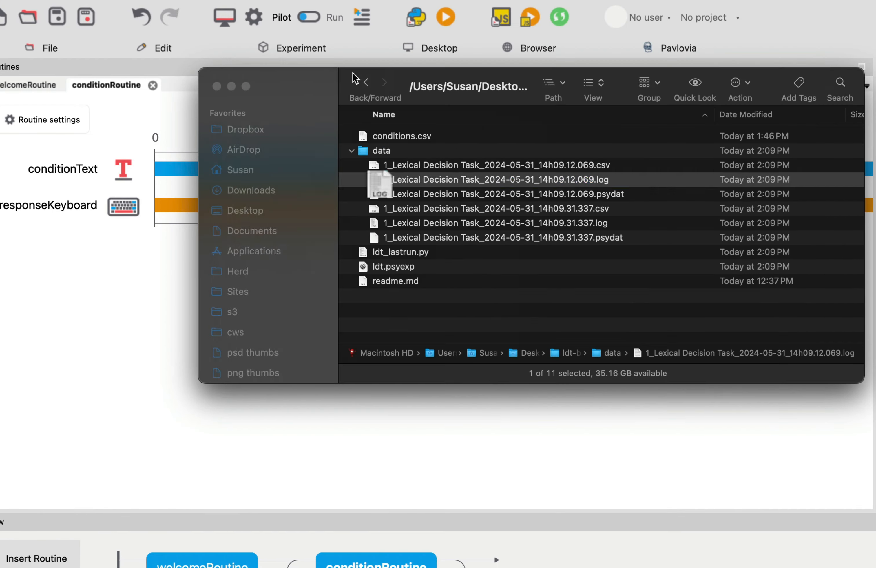
- Open the data file 1_Lexical Decision Task_2024-05-31_14h09.31.337.csv from the data folder in Numbers
{"action": "left_click", "coordinate": [559, 281]}
{"action": "left_click", "coordinate": [609, 194]}
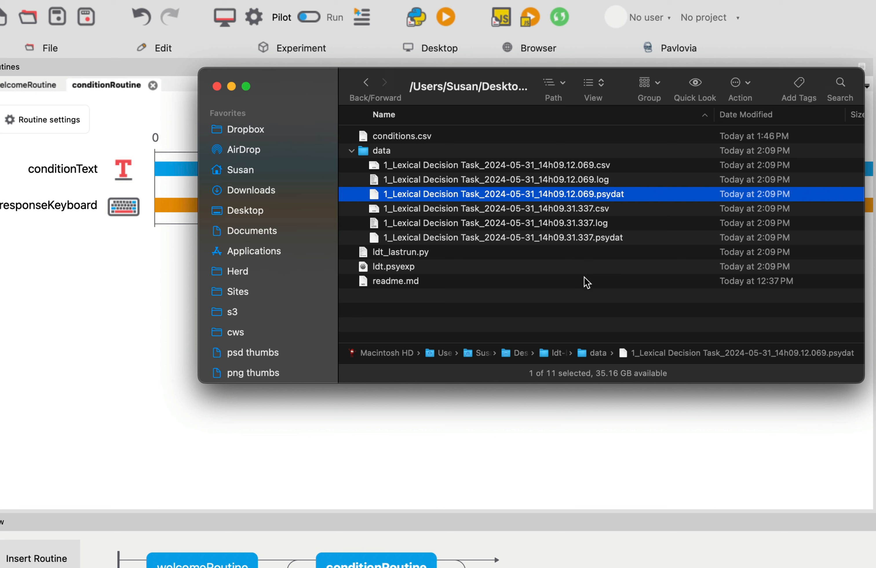
{"action": "left_click", "coordinate": [450, 316]}
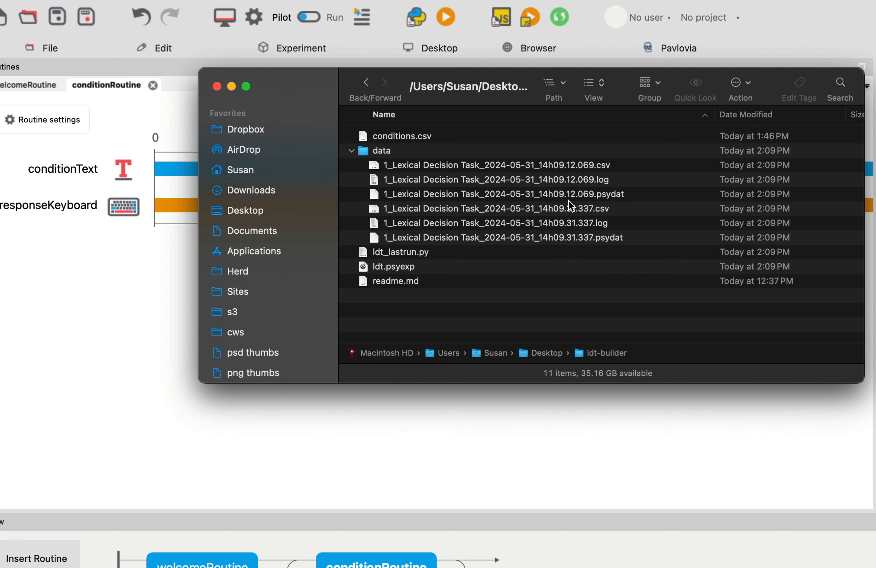
{"action": "left_click", "coordinate": [567, 209]}
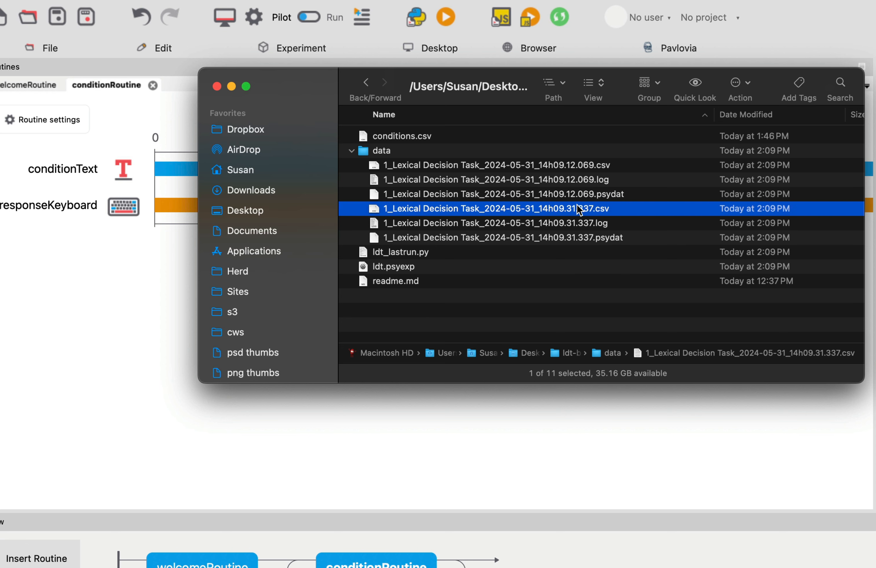
{"action": "right_click", "coordinate": [592, 211]}
{"action": "mouse_move", "coordinate": [649, 246]}
{"action": "left_click", "coordinate": [555, 364]}
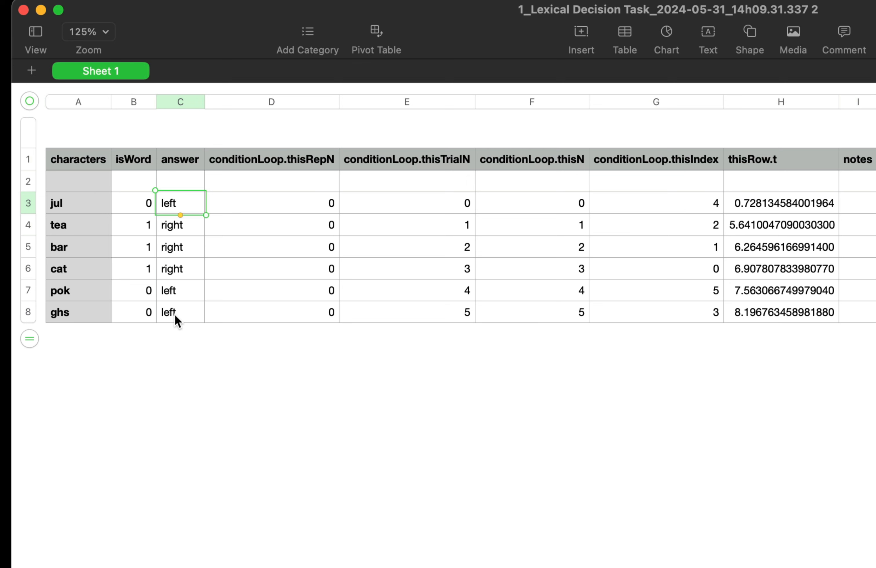
- Examine the characters, isWord, answer and conditionLoop.thisIndex values recorded for each trial in the spreadsheet
{"action": "left_click", "coordinate": [68, 198]}
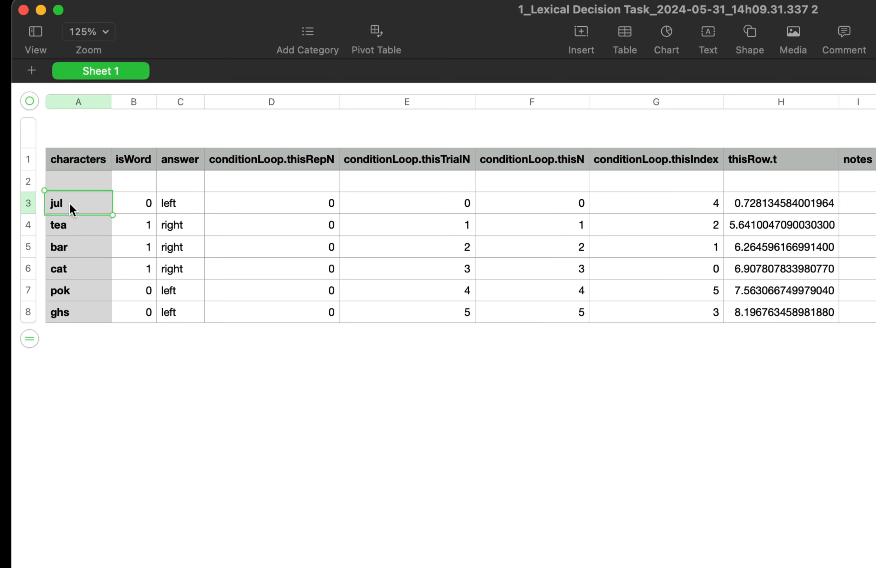
{"action": "left_click", "coordinate": [68, 219]}
{"action": "left_click", "coordinate": [69, 243]}
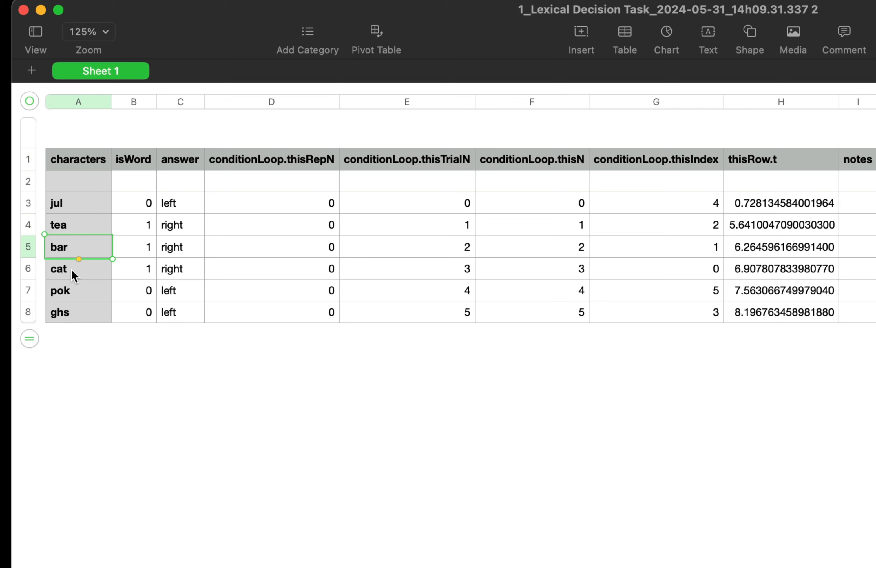
{"action": "left_click", "coordinate": [71, 268]}
{"action": "left_click", "coordinate": [78, 307]}
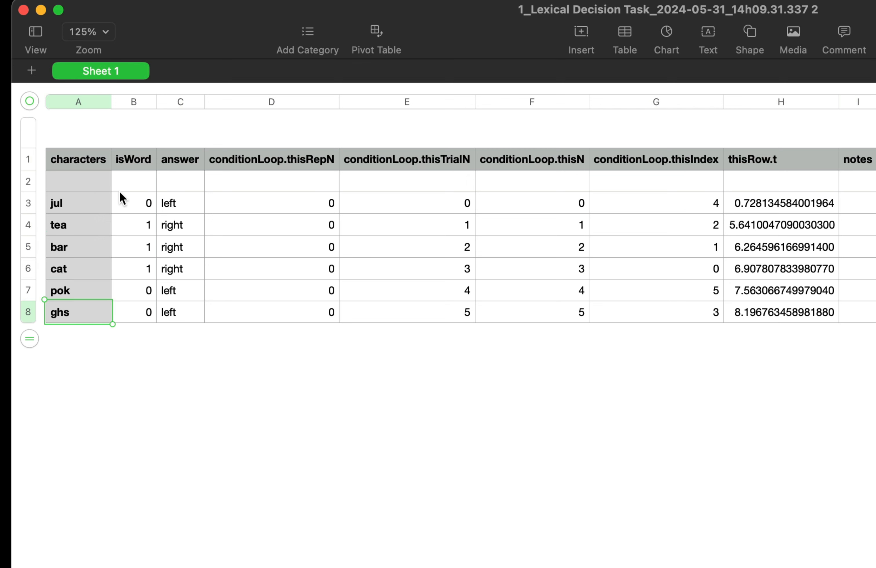
{"action": "left_click", "coordinate": [124, 205]}
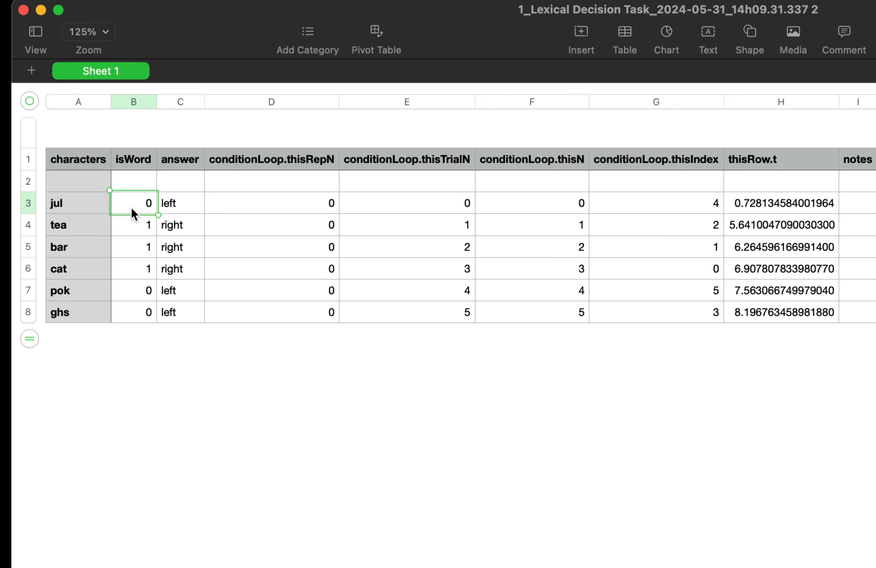
{"action": "left_click", "coordinate": [176, 207]}
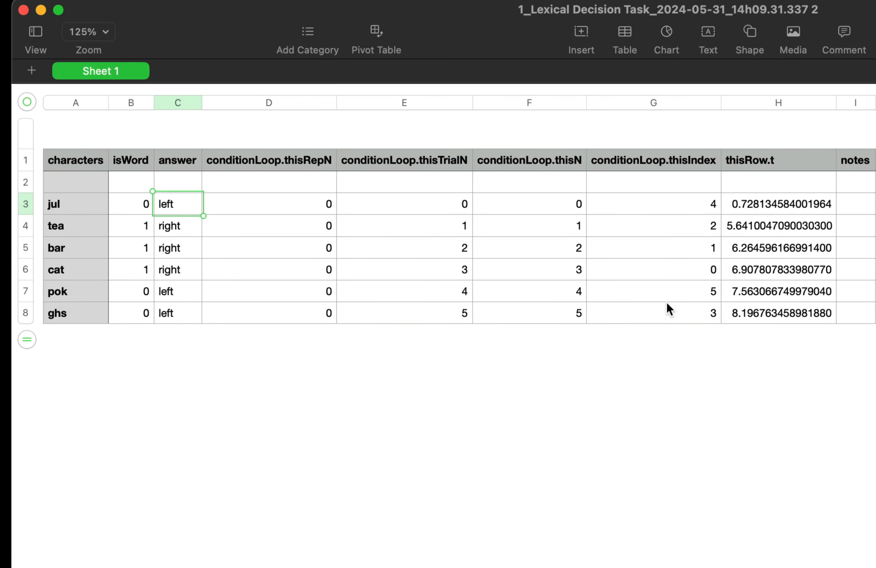
{"action": "scroll", "coordinate": [667, 304], "scroll_direction": "right", "scroll_amount": 2}
{"action": "left_click", "coordinate": [665, 199]}
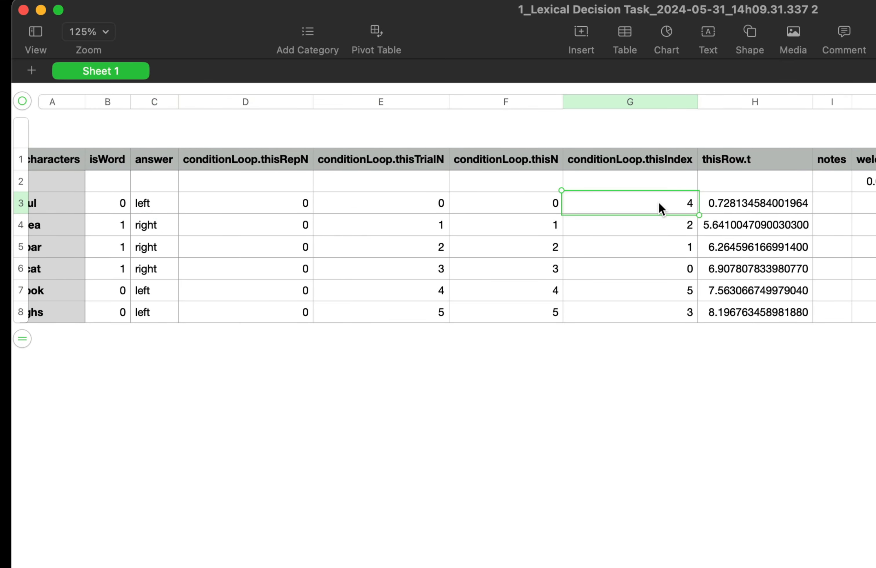
{"action": "scroll", "coordinate": [660, 205], "scroll_direction": "left", "scroll_amount": 2}
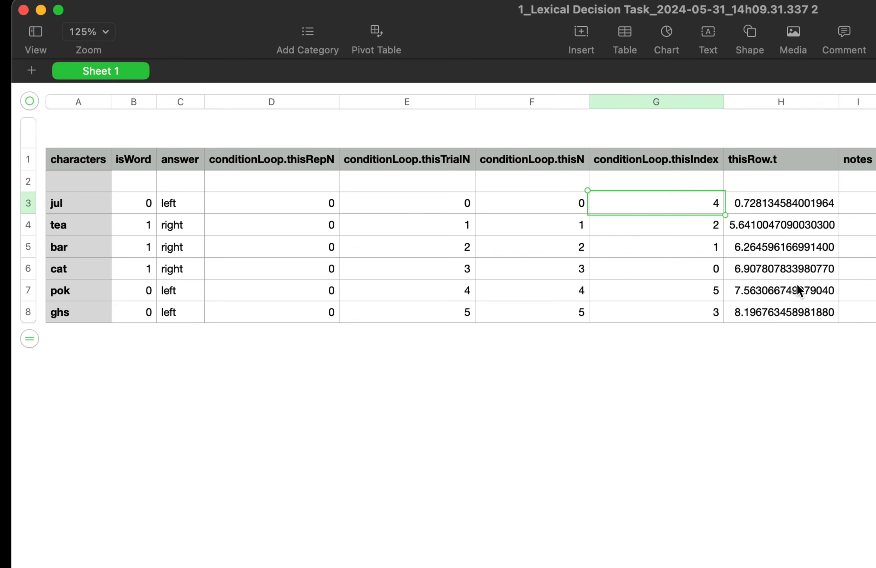
- Examine the startKeyboard columns and the responseKeyboard keys, corr and rt columns, and switch back to PsychoPy Builder
{"action": "scroll", "coordinate": [814, 222], "scroll_direction": "right", "scroll_amount": 10}
{"action": "scroll", "coordinate": [816, 221], "scroll_direction": "right", "scroll_amount": 10}
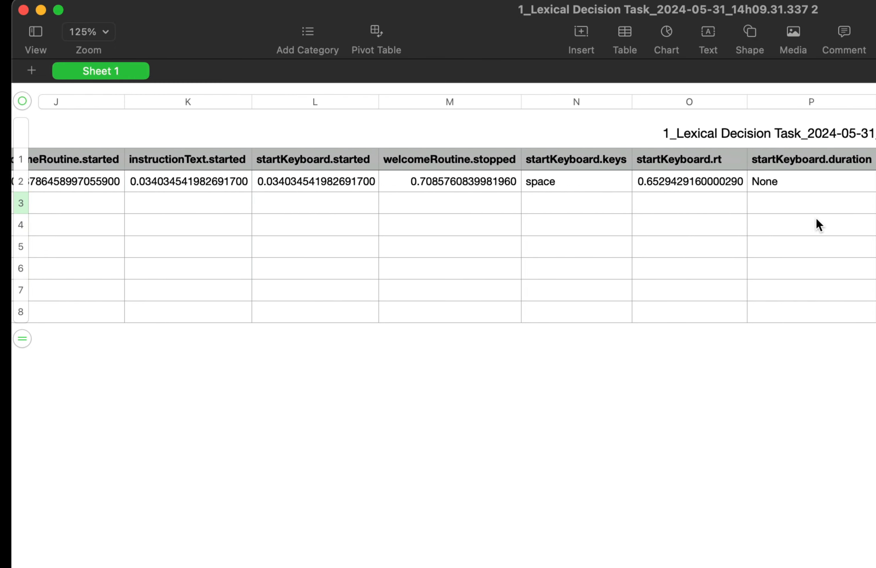
{"action": "scroll", "coordinate": [816, 221], "scroll_direction": "right", "scroll_amount": 4}
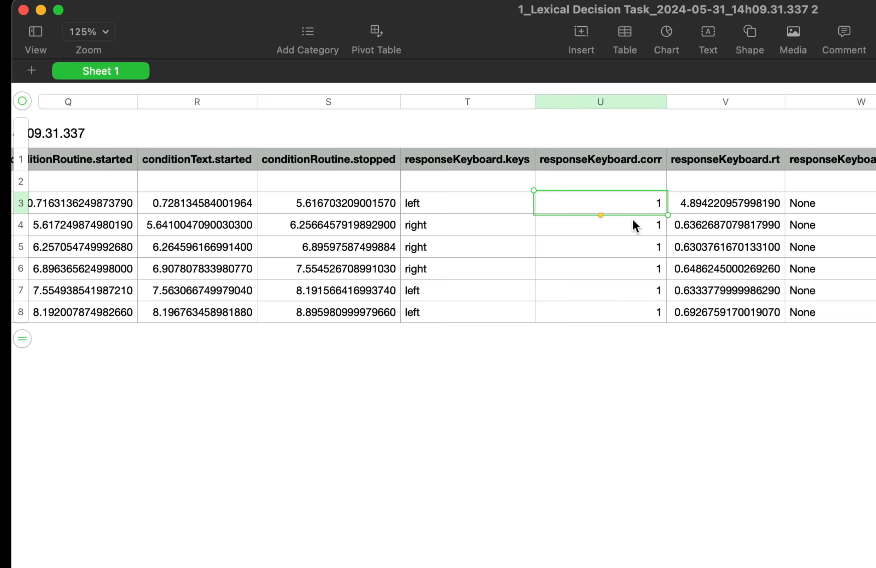
{"action": "left_click", "coordinate": [634, 338]}
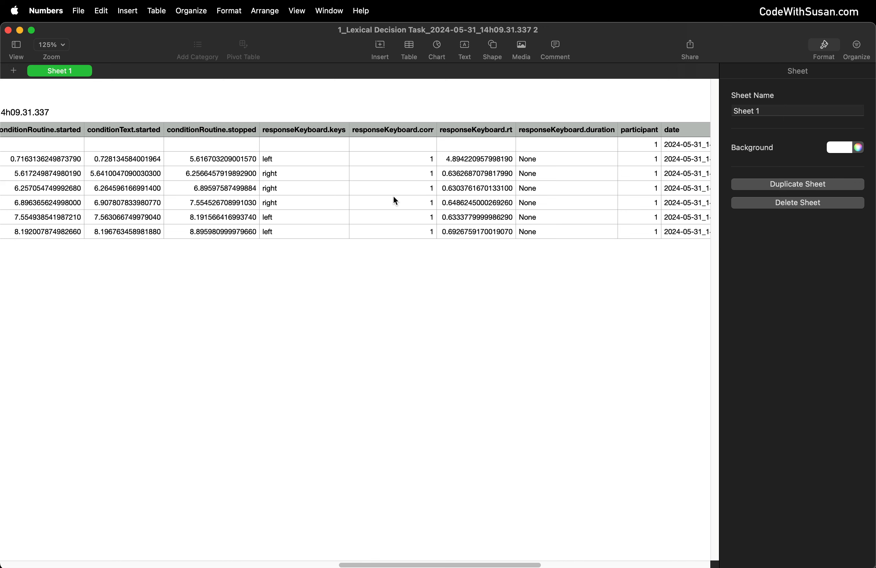
{"action": "key", "text": "super+Tab"}
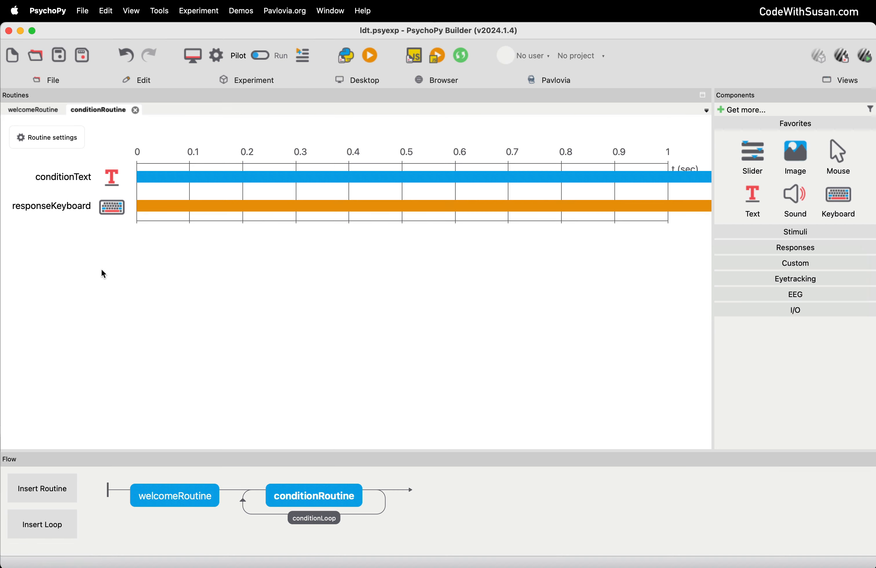